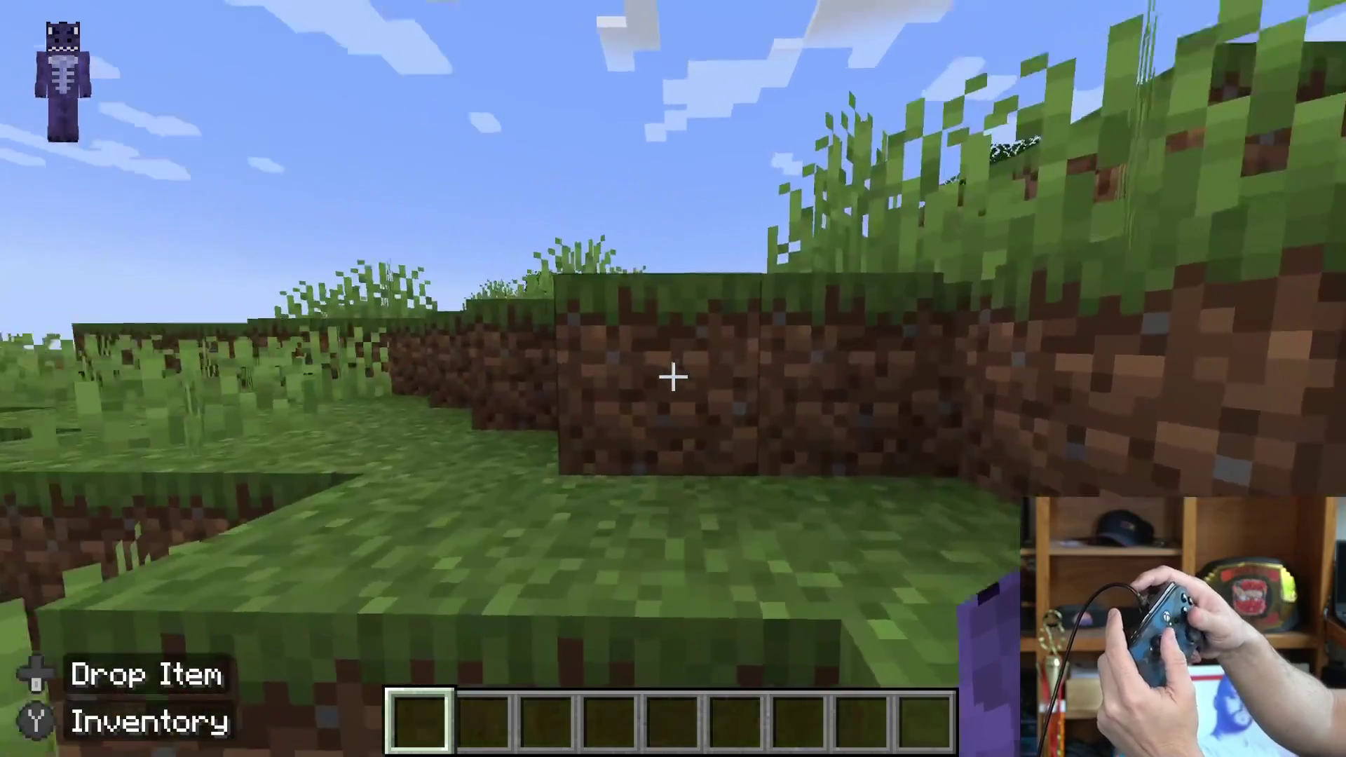
# In Minecraft, pause, check the installed mods list, then resume playing.
pyautogui.press('Escape')
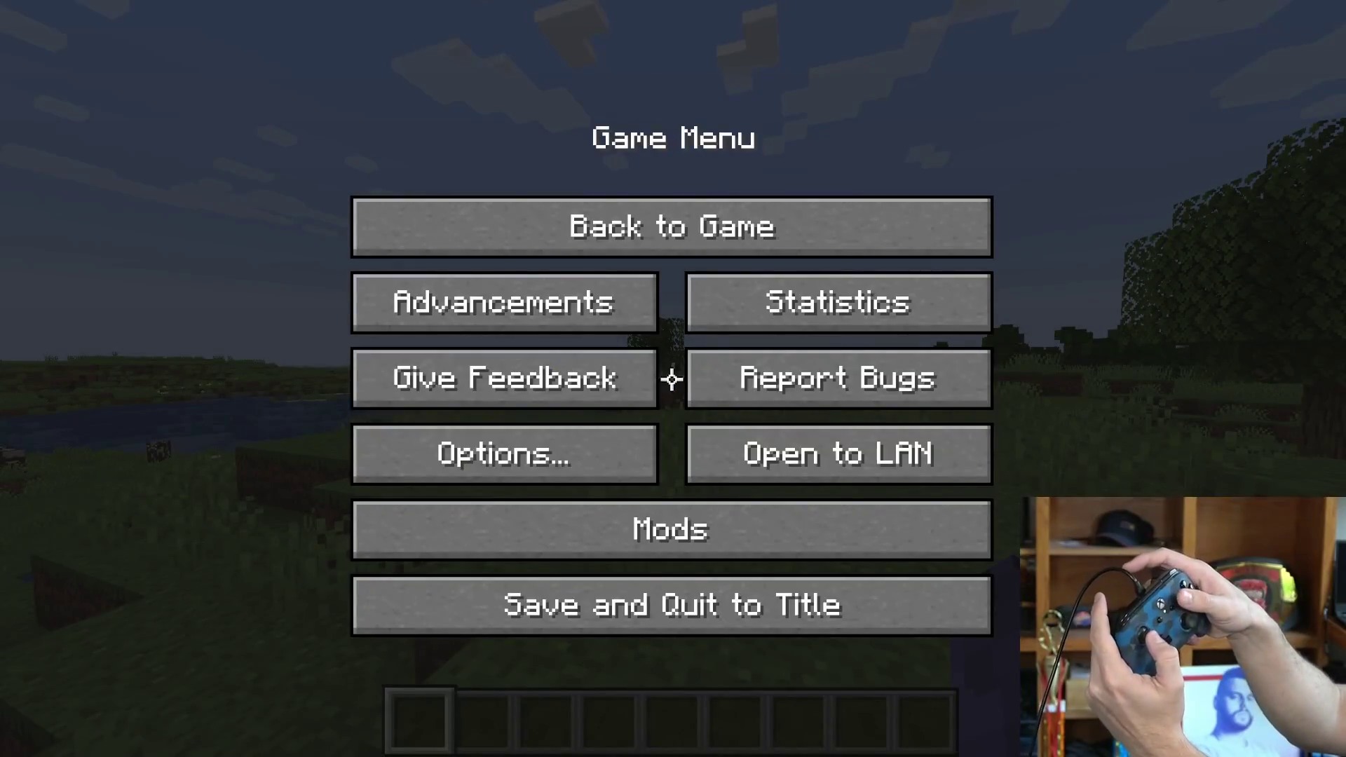
pyautogui.click(582, 461)
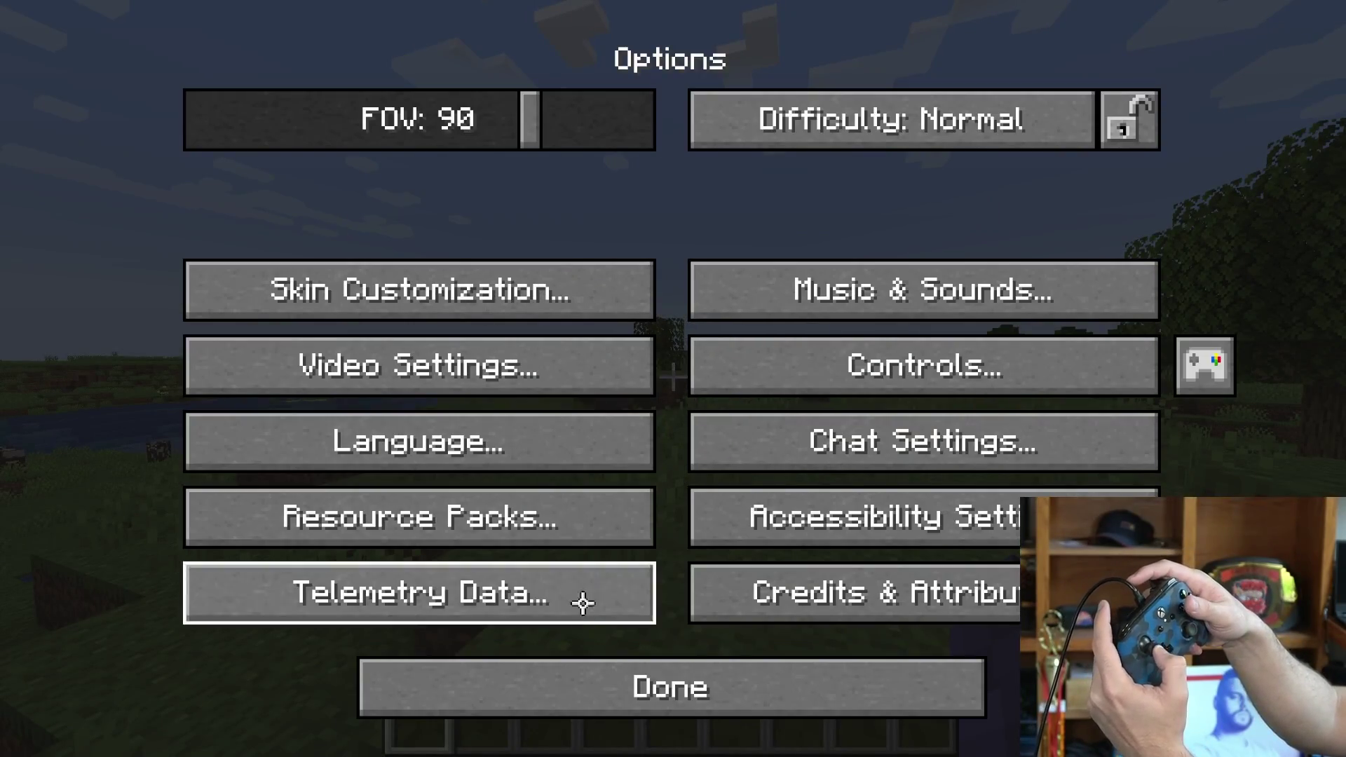
pyautogui.click(601, 678)
pyautogui.click(600, 526)
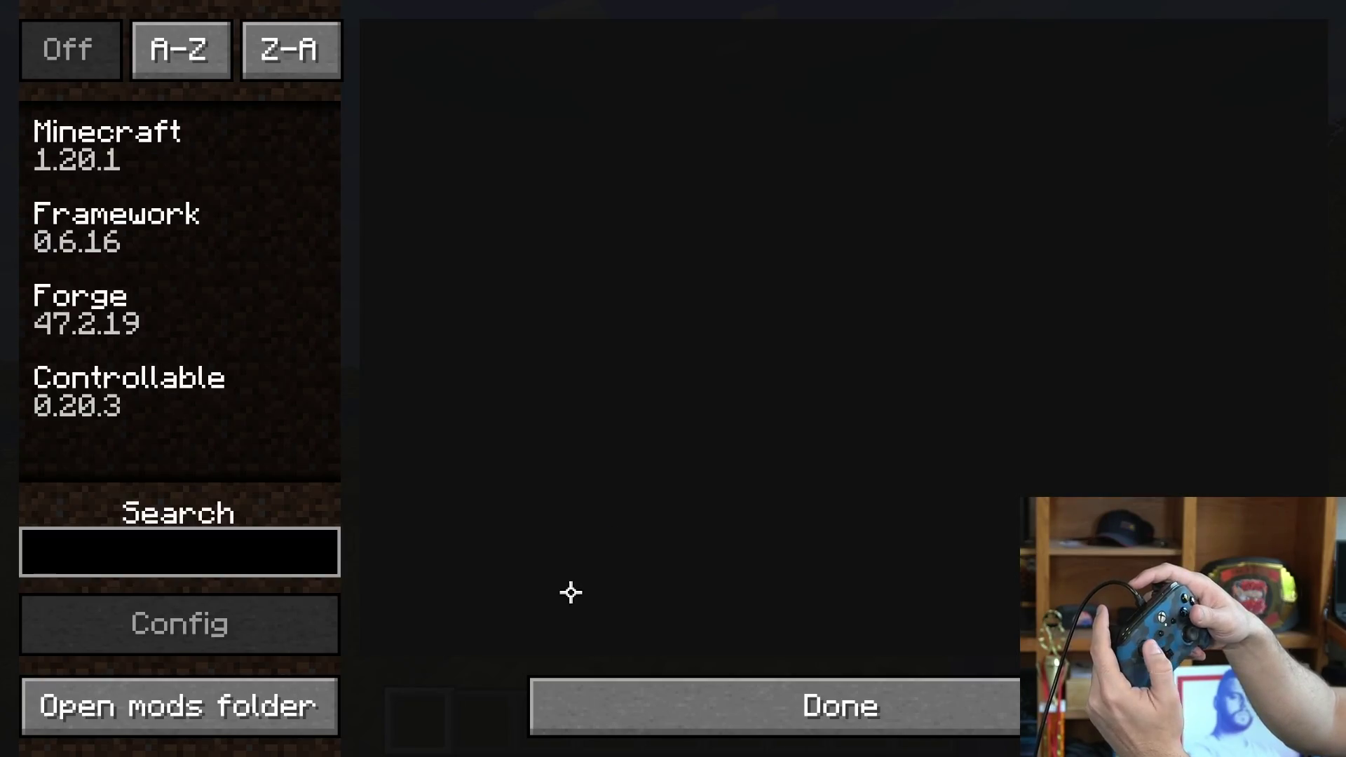
pyautogui.click(699, 728)
pyautogui.press('Escape')
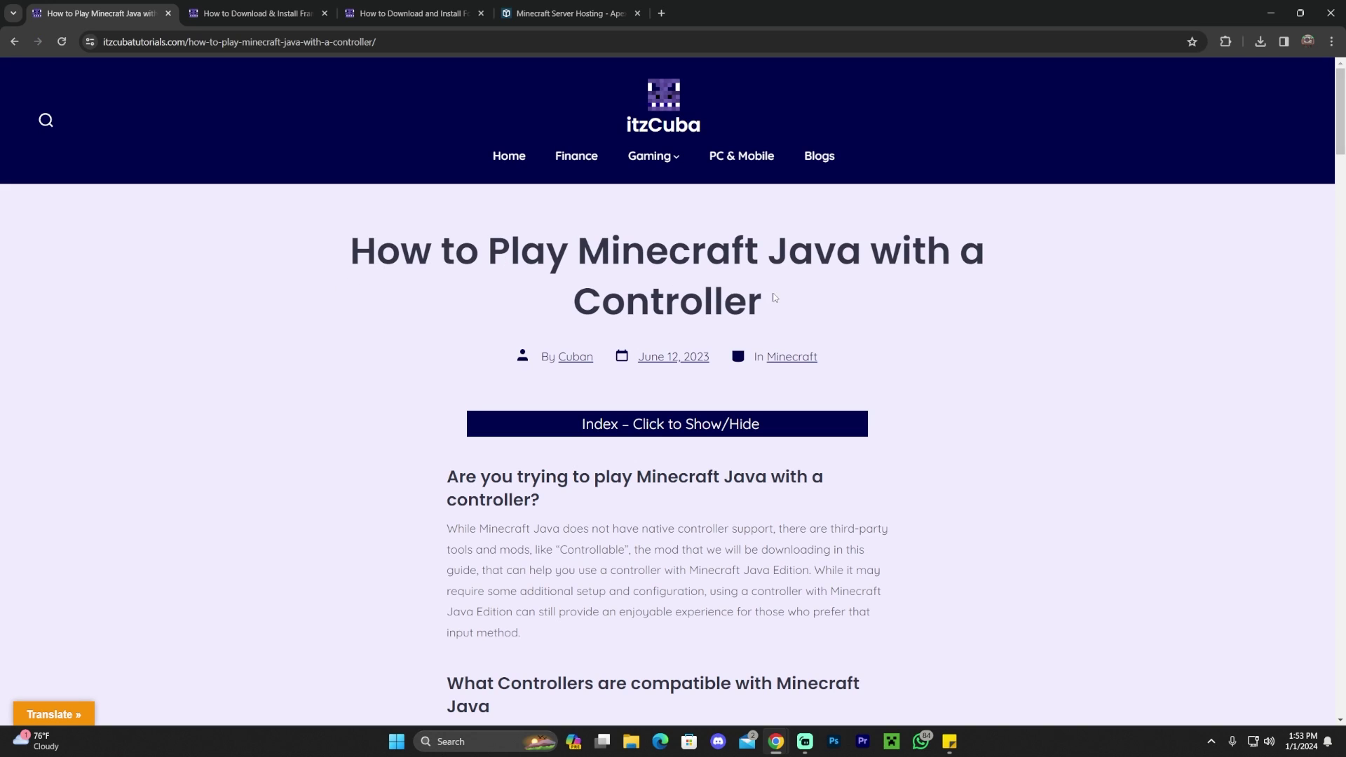
# Read the guide's introduction and its list of compatible controllers.
pyautogui.moveTo(774, 297); pyautogui.dragTo(536, 299)
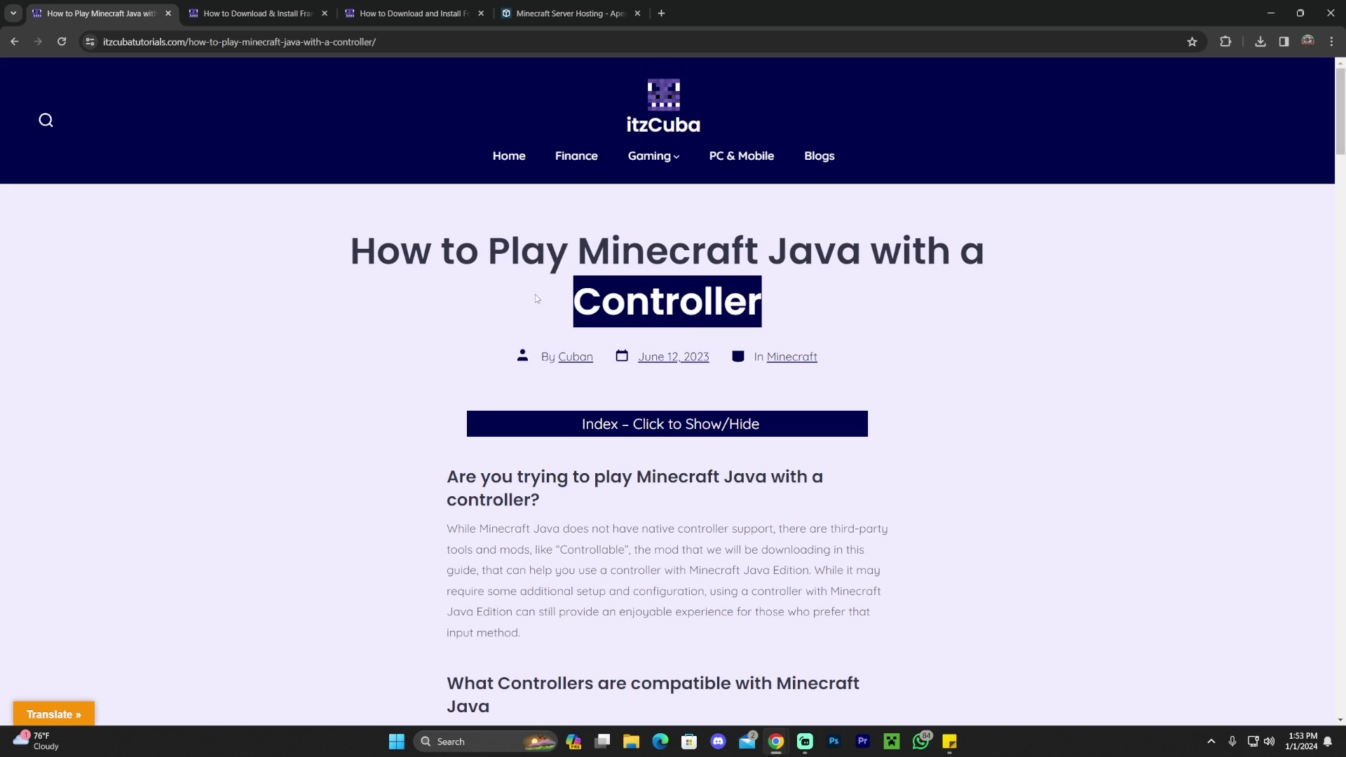
pyautogui.click(527, 272)
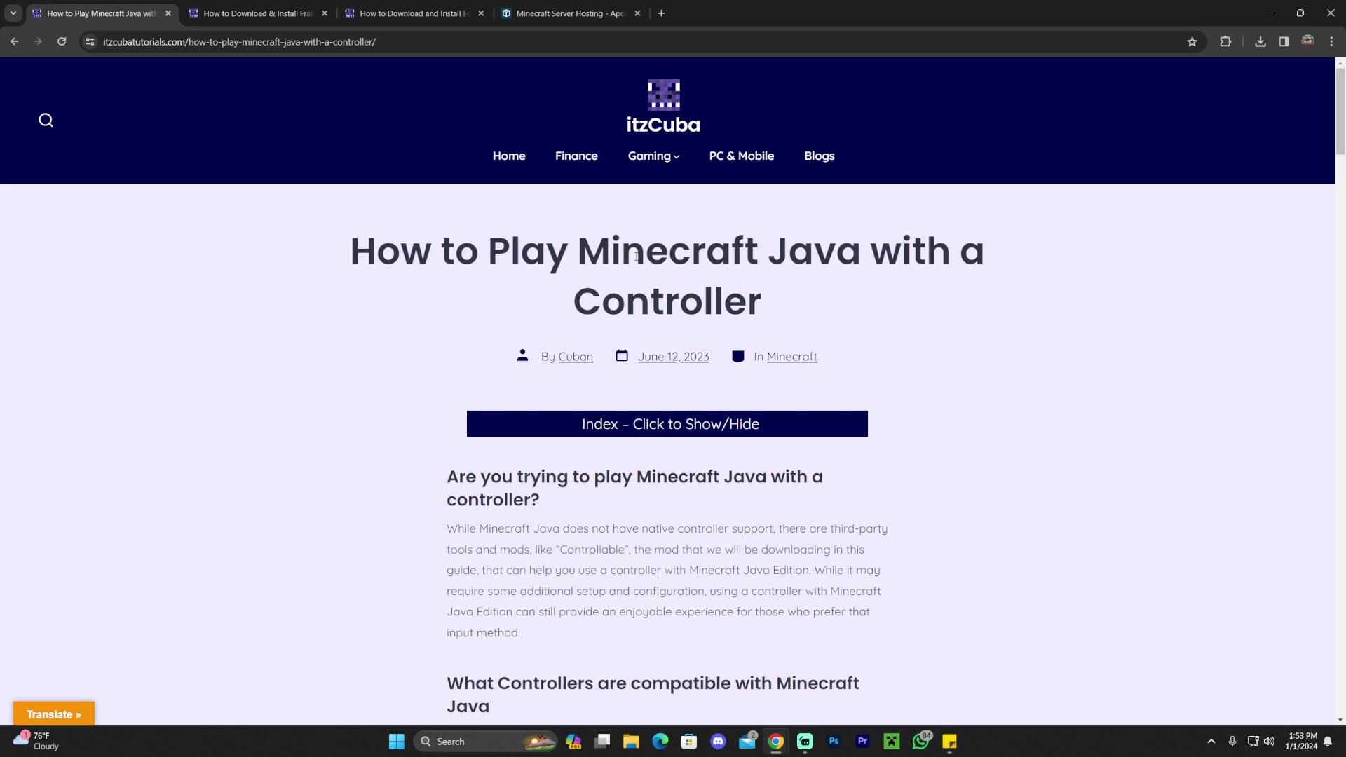
pyautogui.scroll(-5, 838, 301)
pyautogui.scroll(4, 818, 302)
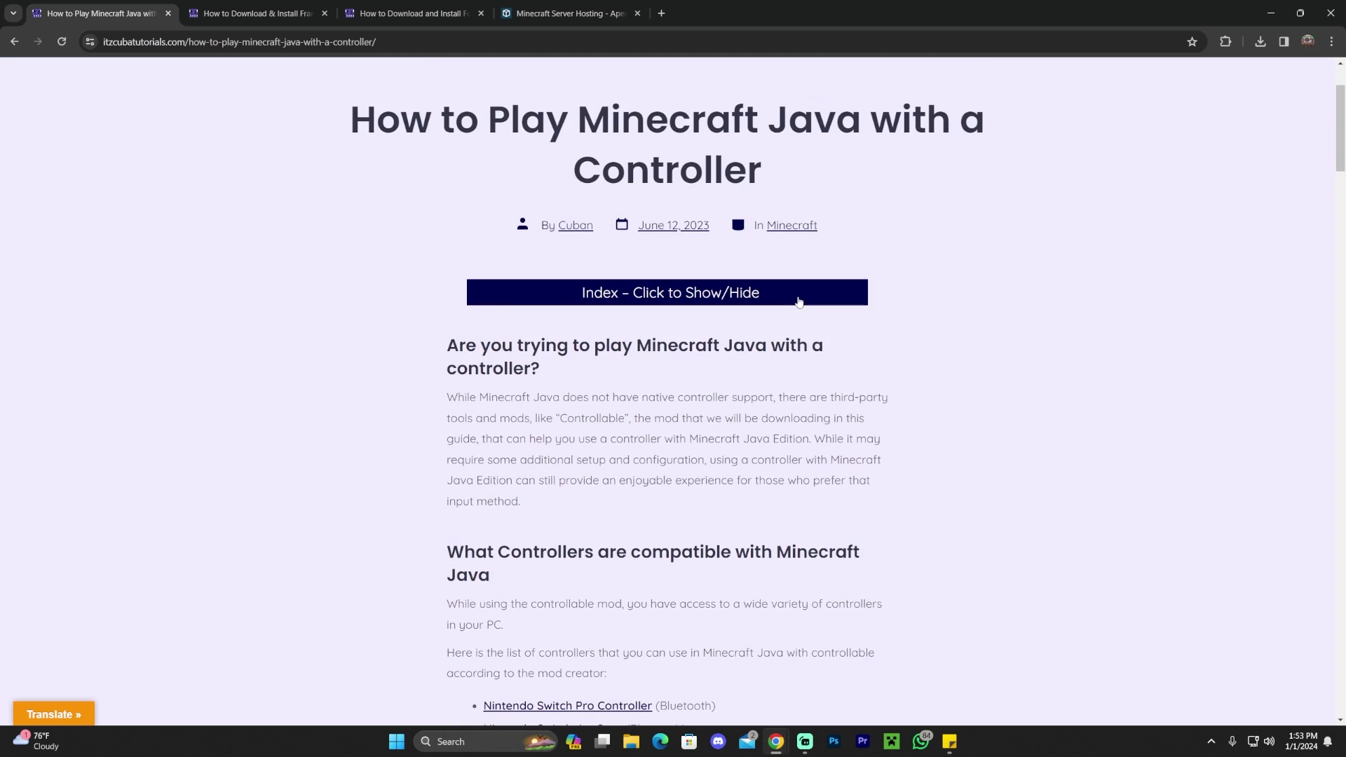
pyautogui.scroll(1, 818, 301)
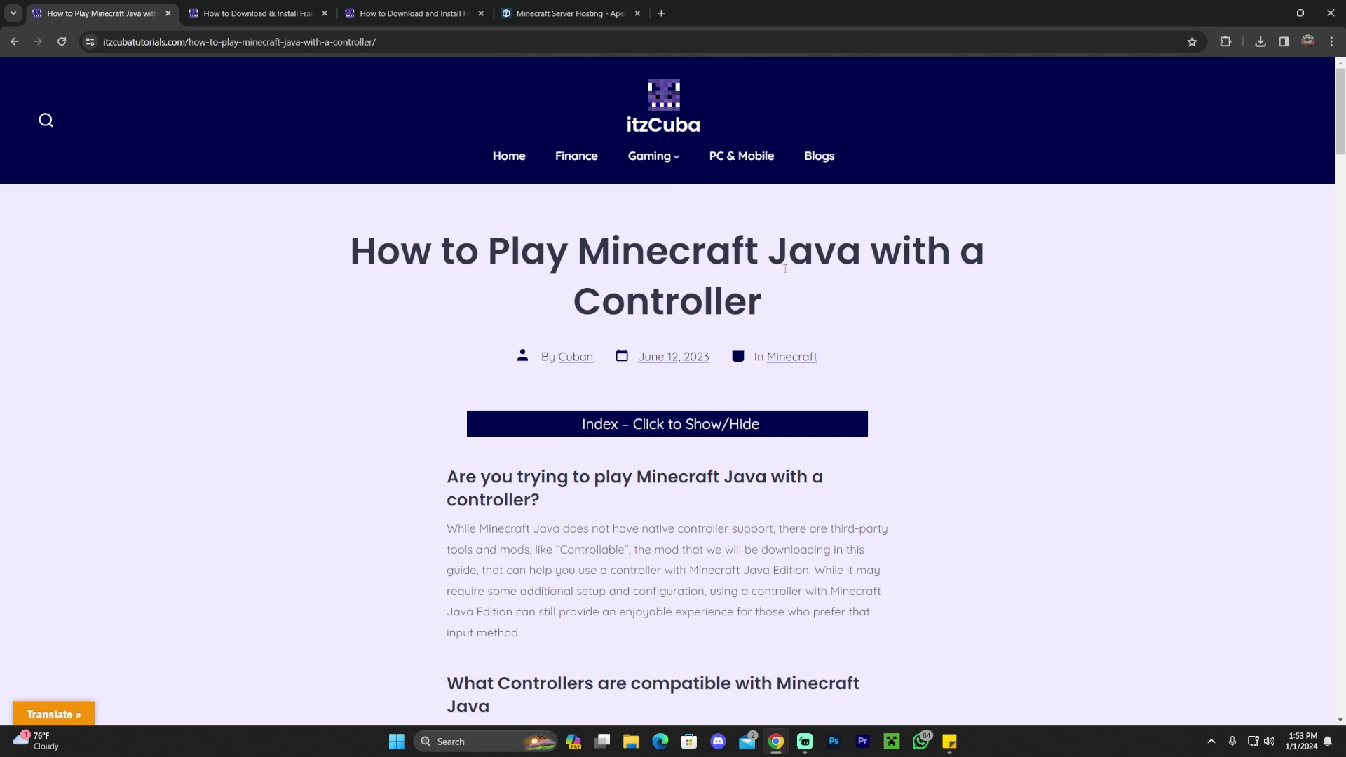
pyautogui.scroll(-11, 757, 323)
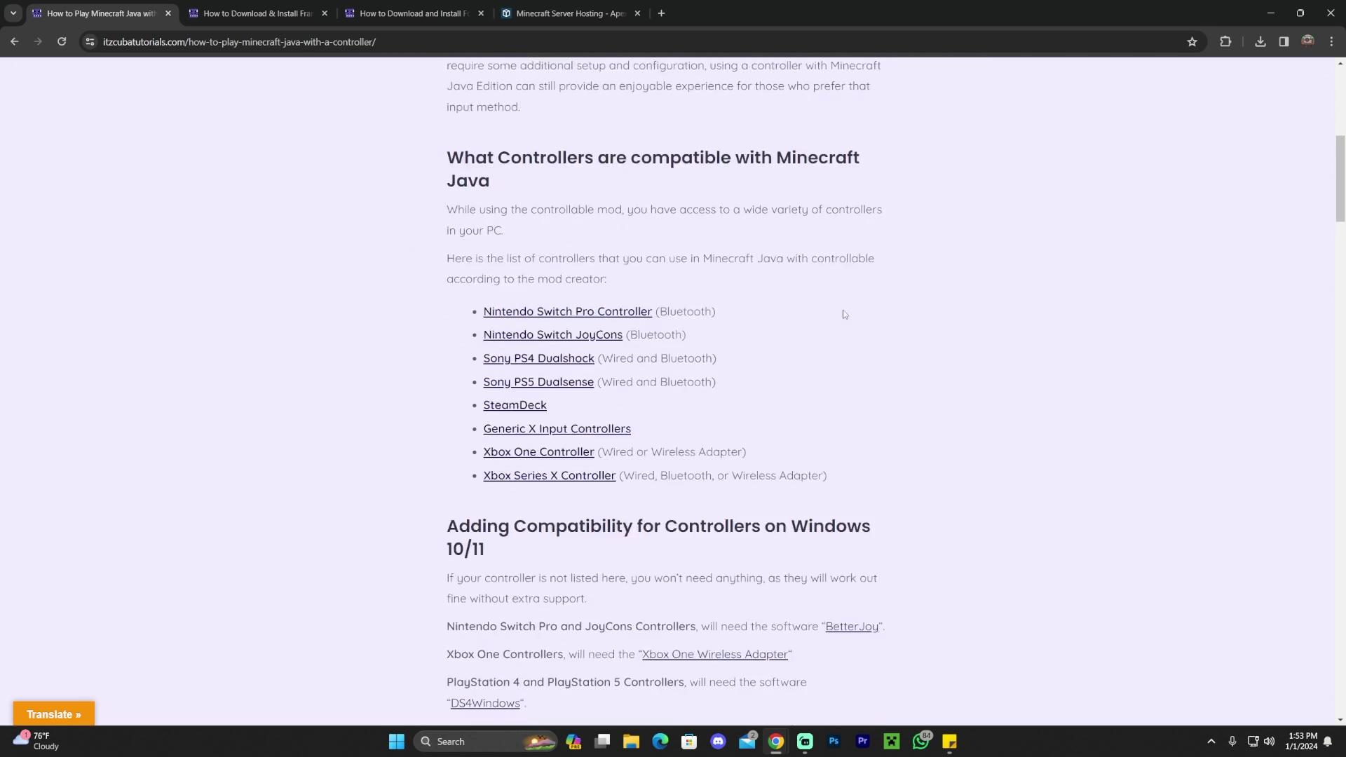
pyautogui.scroll(-10, 642, 358)
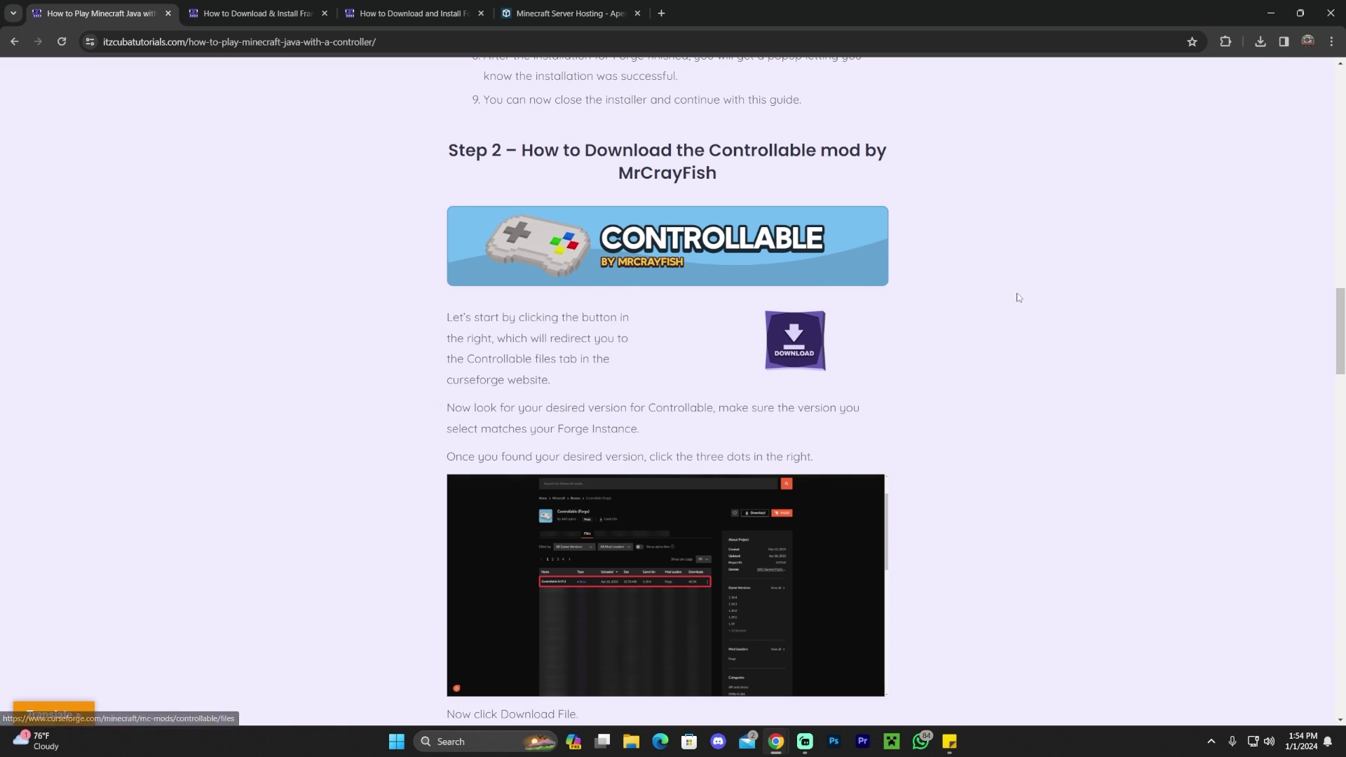
pyautogui.scroll(15, 890, 402)
pyautogui.scroll(-2, 766, 485)
pyautogui.moveTo(765, 483); pyautogui.dragTo(471, 278)
pyautogui.click(842, 332)
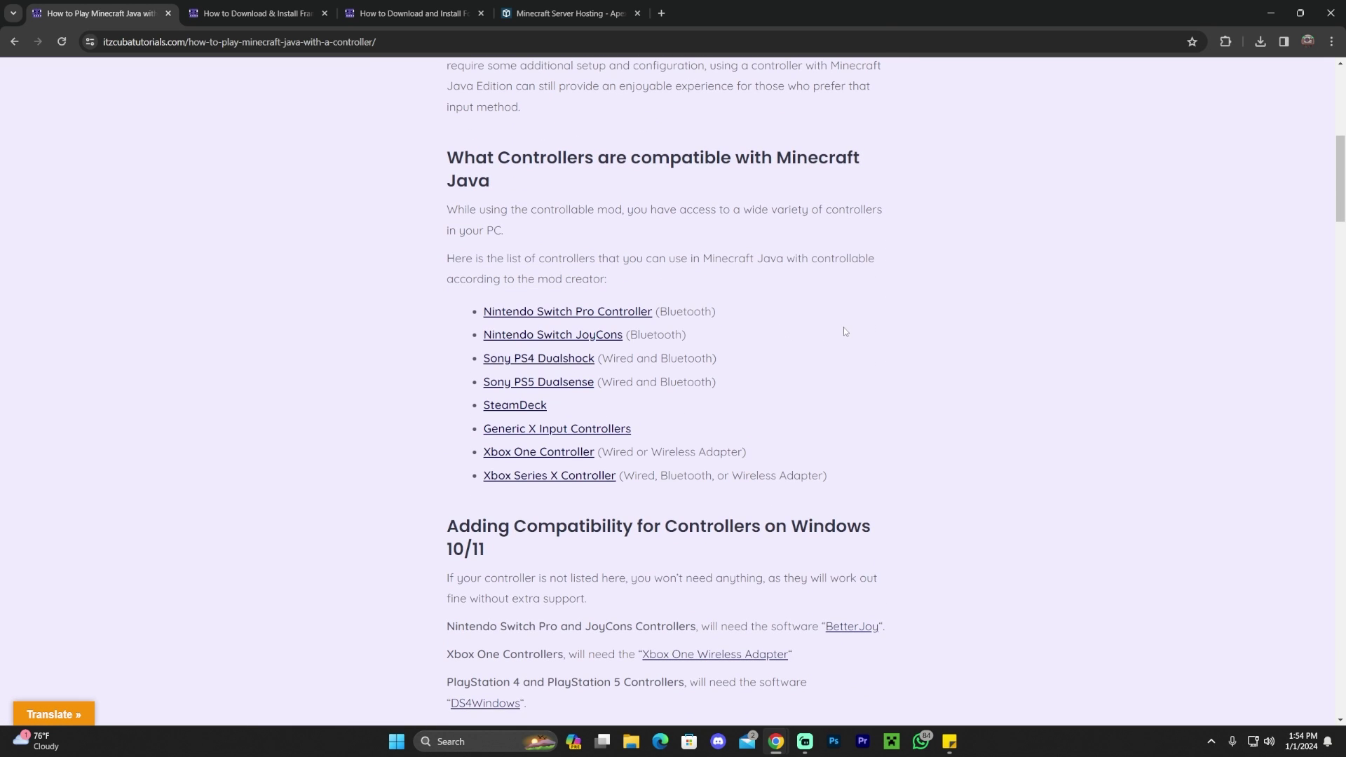
# Read the Adding Compatibility section and the note on unlisted controllers.
pyautogui.scroll(-5, 842, 330)
pyautogui.moveTo(455, 188); pyautogui.dragTo(599, 202)
pyautogui.click(443, 194)
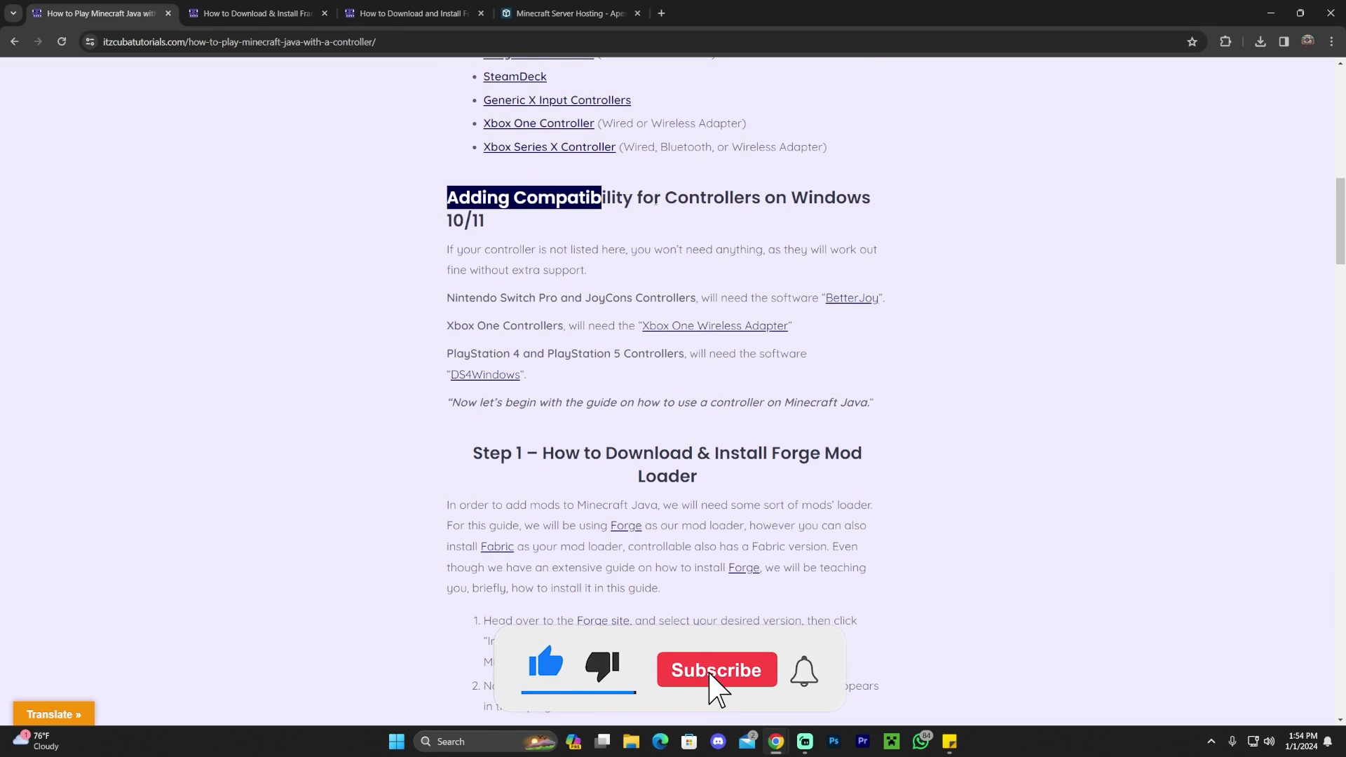
pyautogui.click(618, 215)
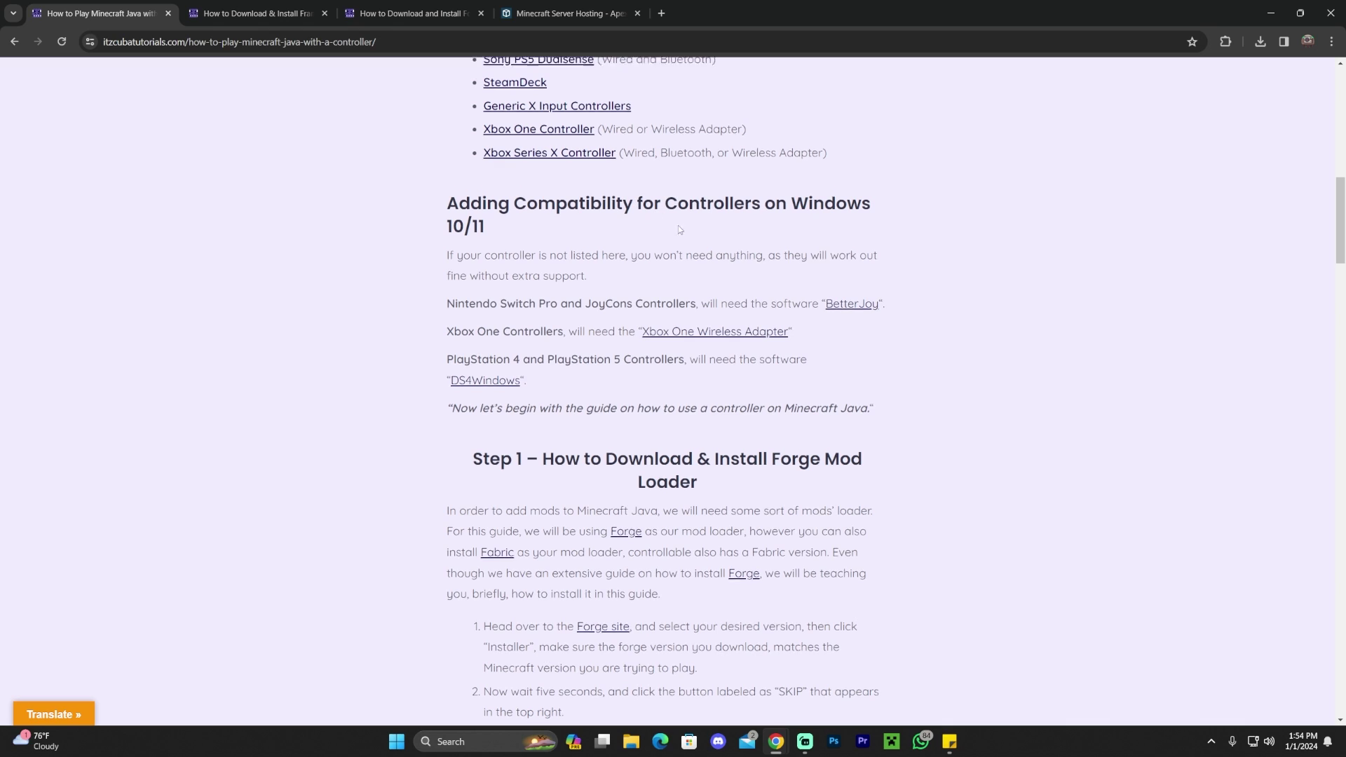
pyautogui.scroll(2, 388, 282)
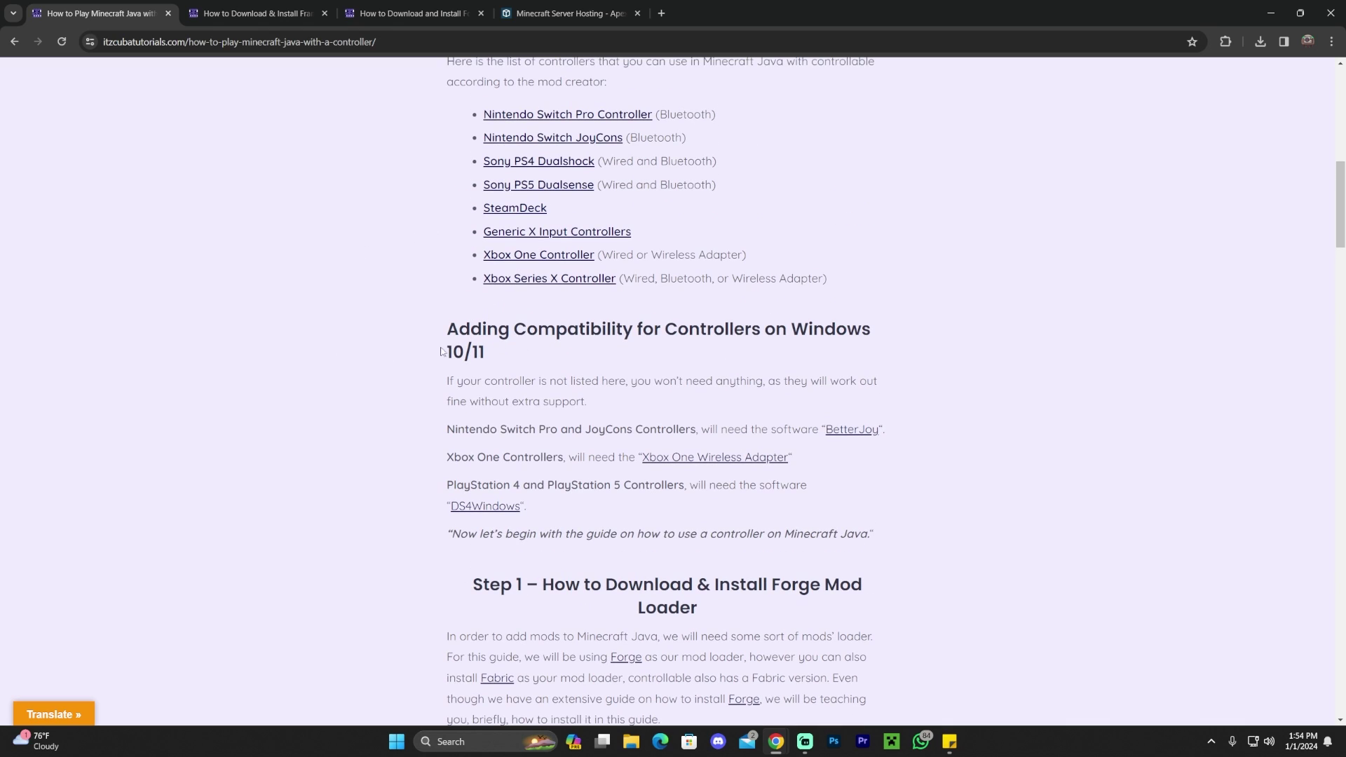
pyautogui.scroll(-1, 491, 358)
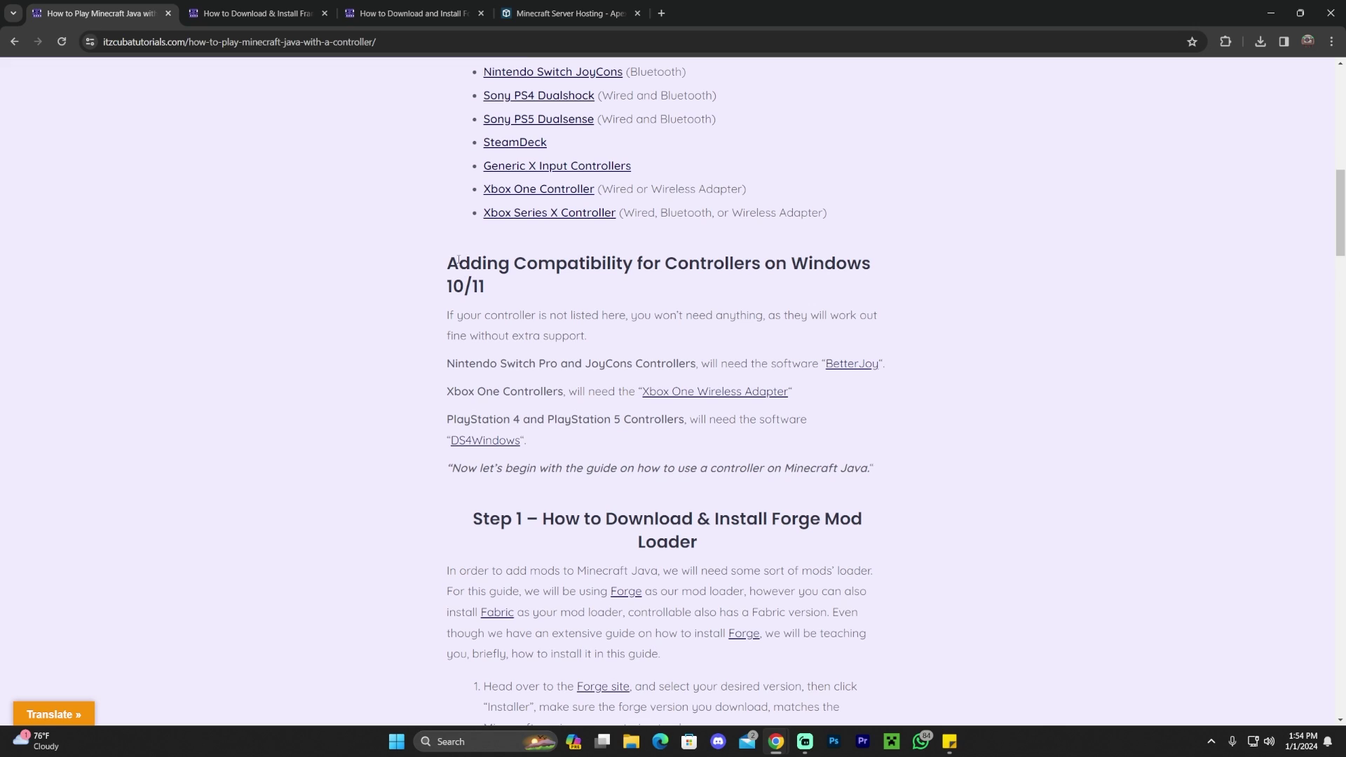
pyautogui.moveTo(445, 267); pyautogui.dragTo(825, 266)
pyautogui.click(756, 265)
pyautogui.moveTo(464, 279); pyautogui.dragTo(564, 314)
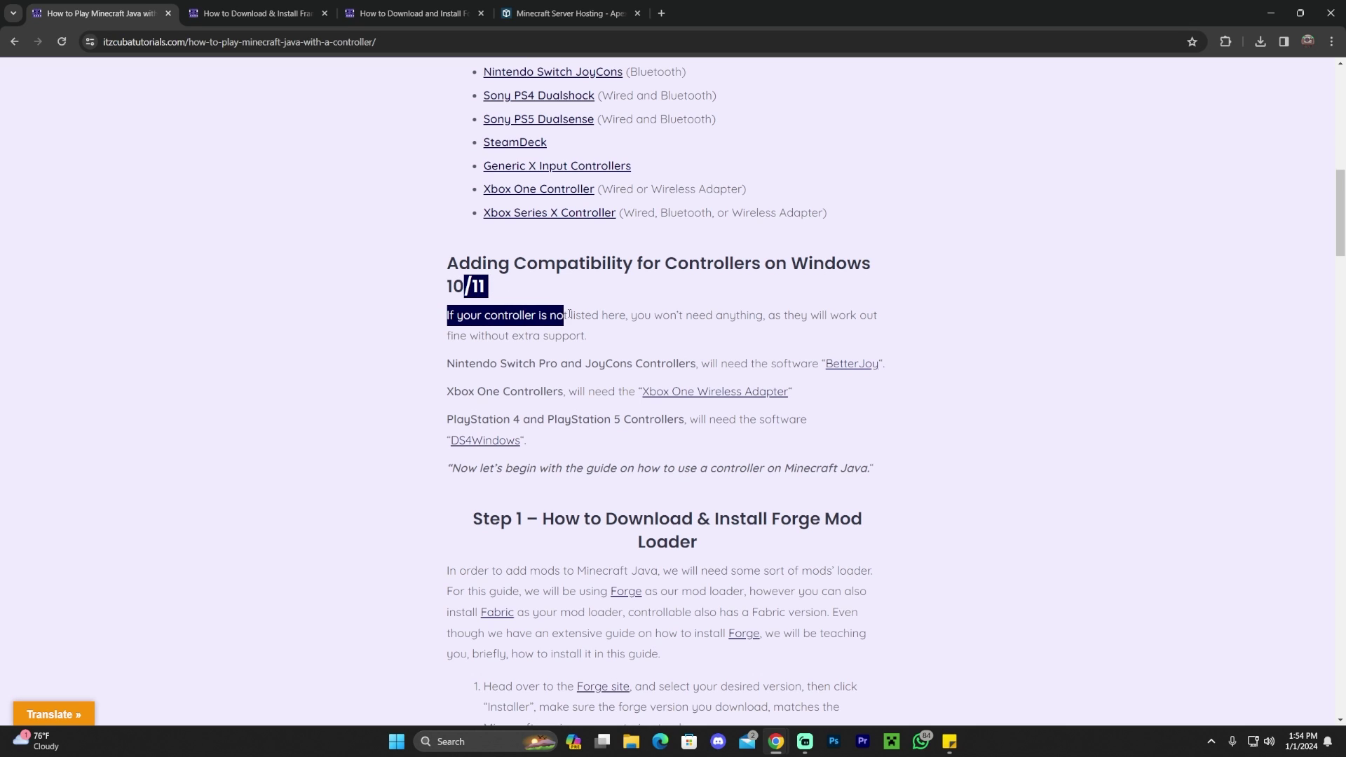
pyautogui.click(593, 311)
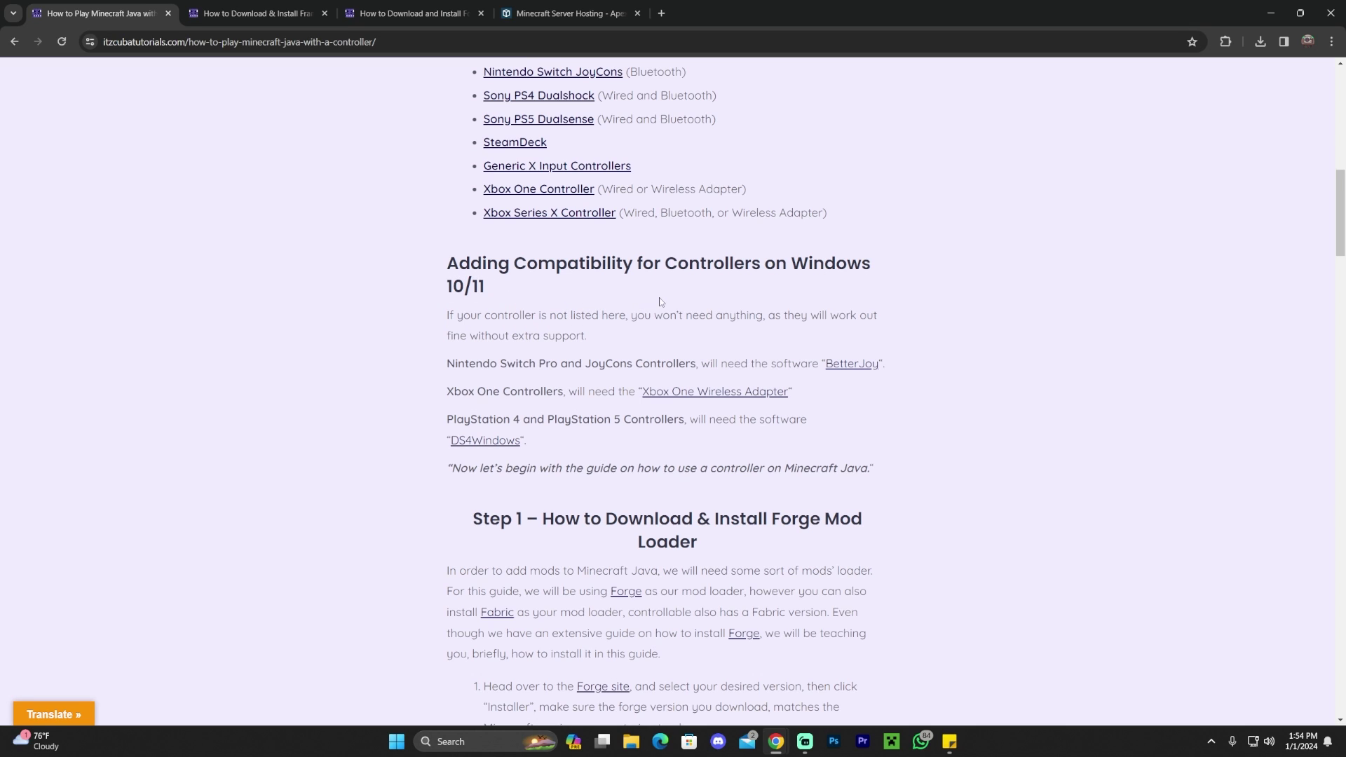
pyautogui.scroll(15, 577, 269)
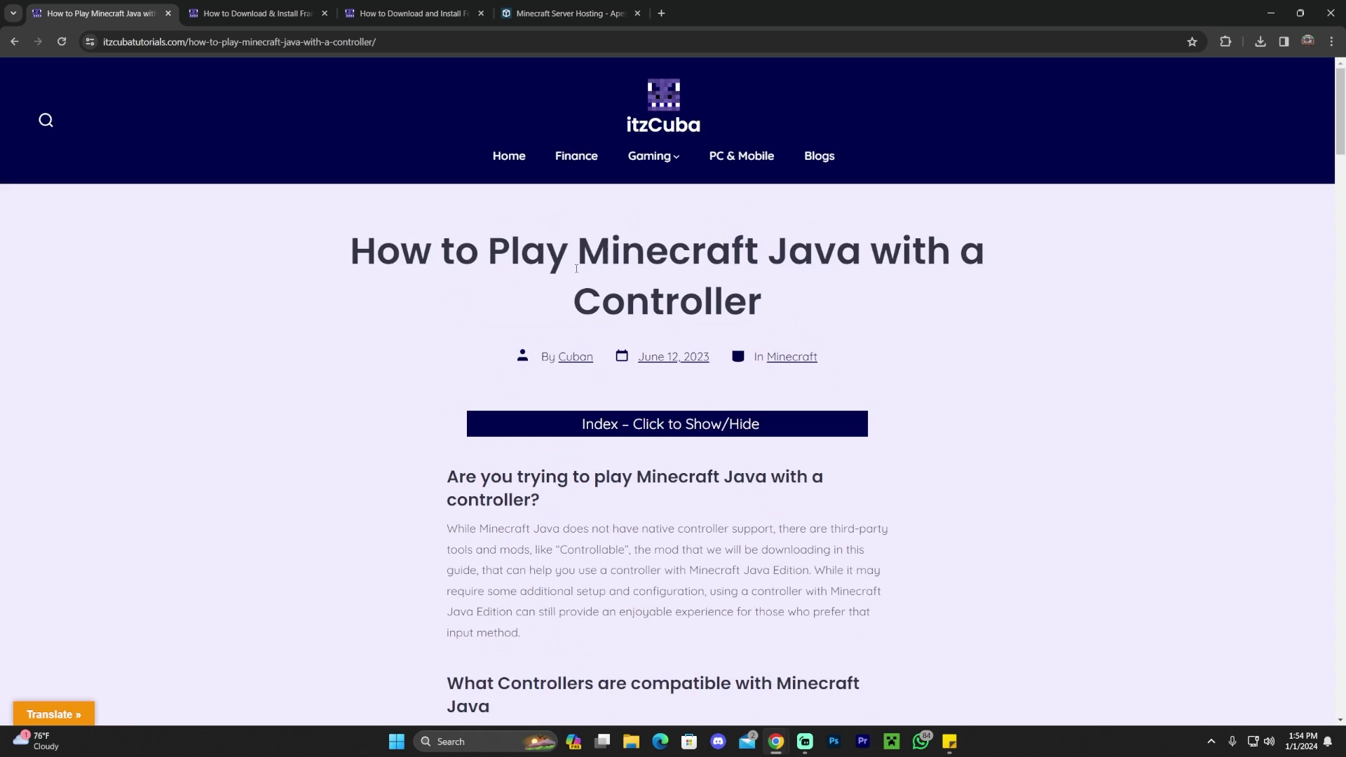
pyautogui.scroll(-5, 745, 363)
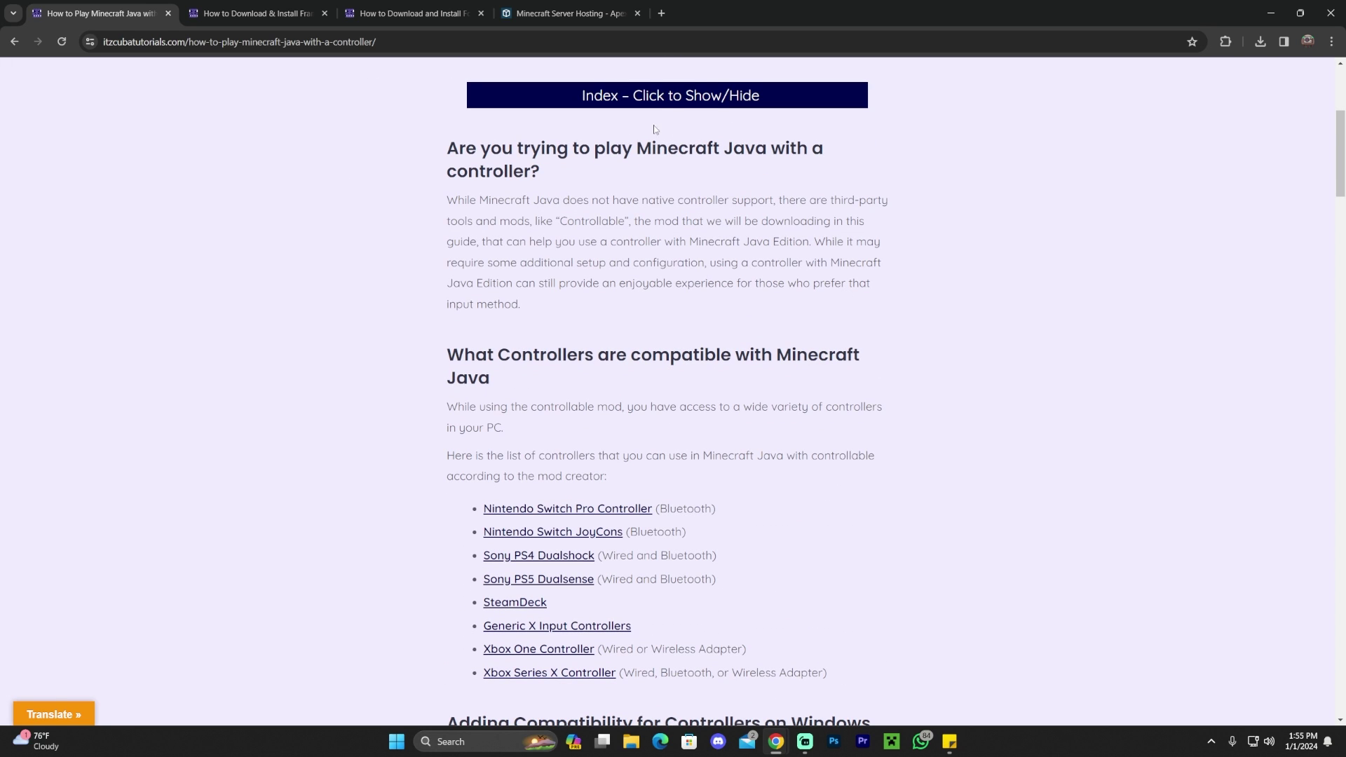
# Expand the guide's Index and scroll down to the Step 2 Controllable section.
pyautogui.click(664, 98)
pyautogui.scroll(-20, 455, 210)
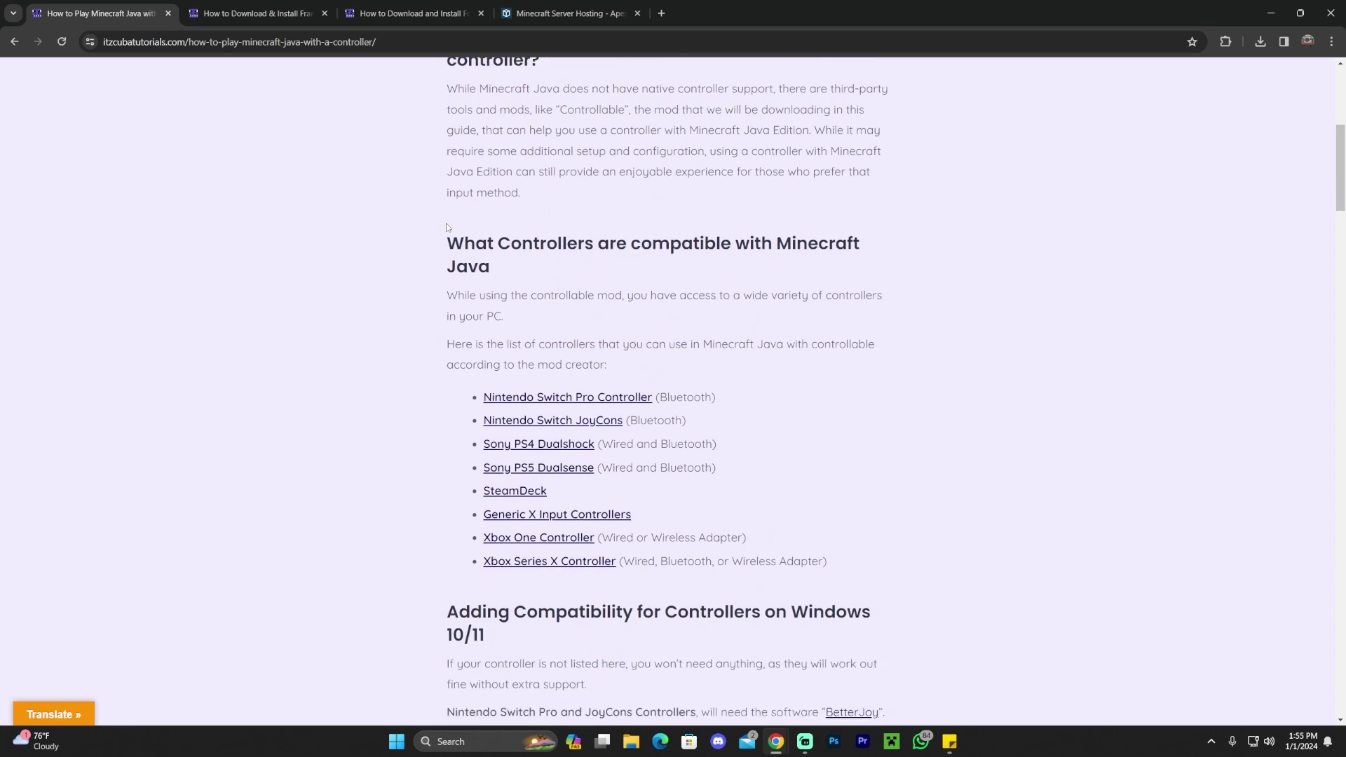
pyautogui.scroll(-2, 428, 204)
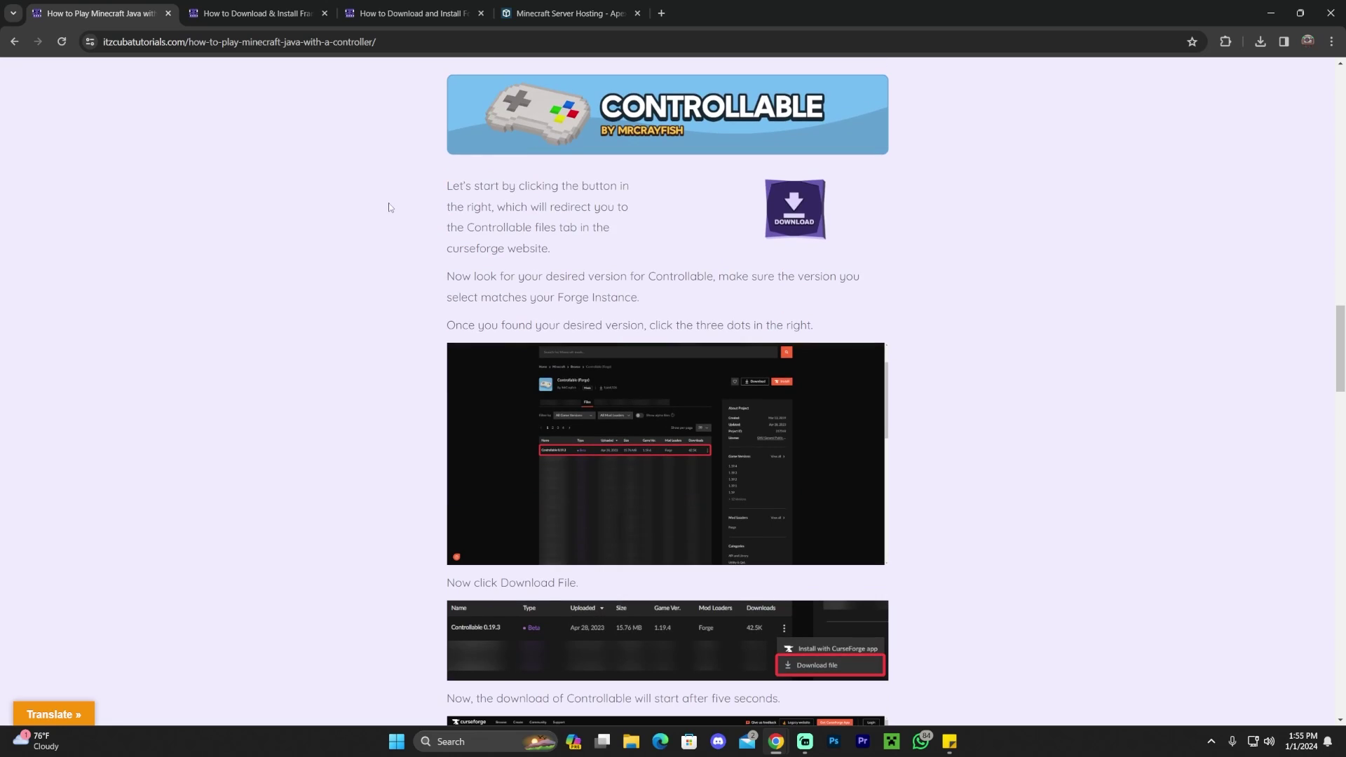
pyautogui.scroll(2, 391, 211)
pyautogui.scroll(-2, 813, 221)
# Open the Controllable (Forge) files page on CurseForge and scroll down its version list.
pyautogui.click(785, 214)
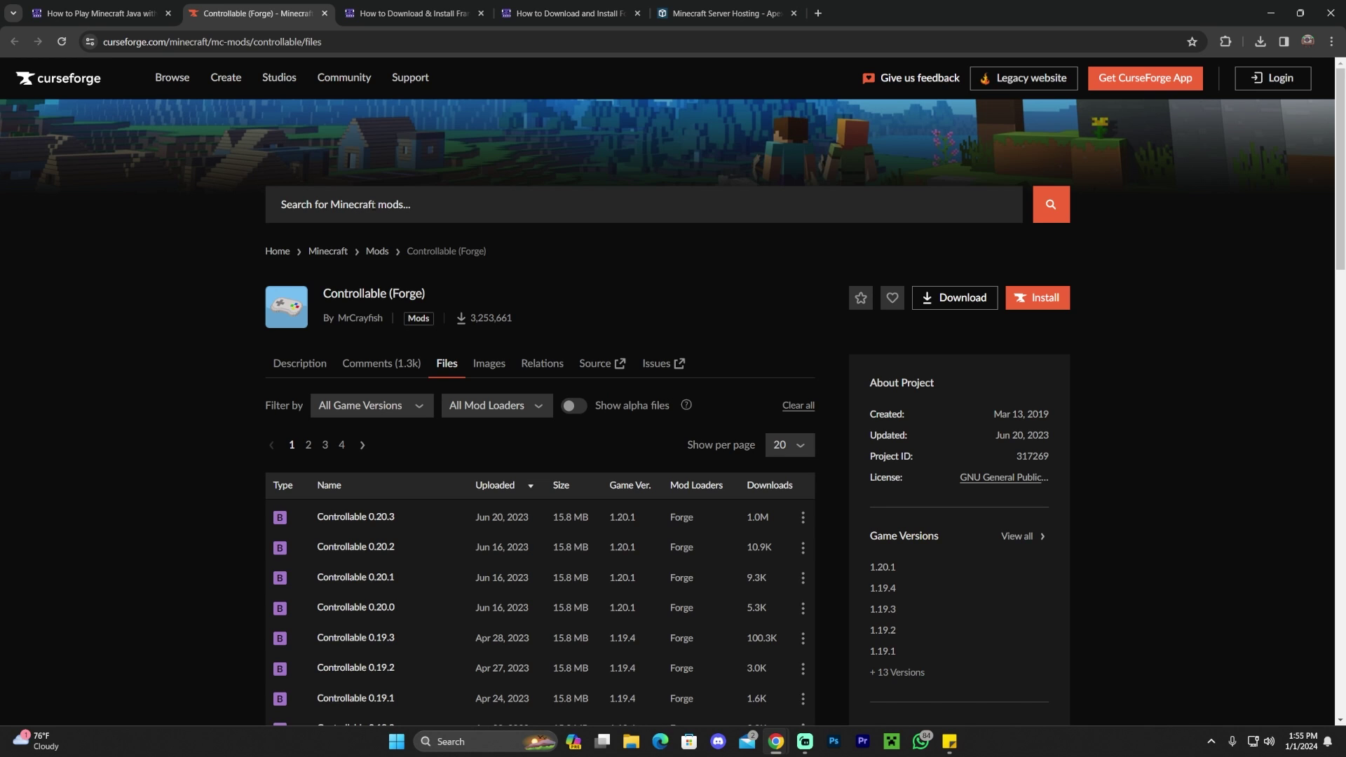
pyautogui.doubleClick(354, 294)
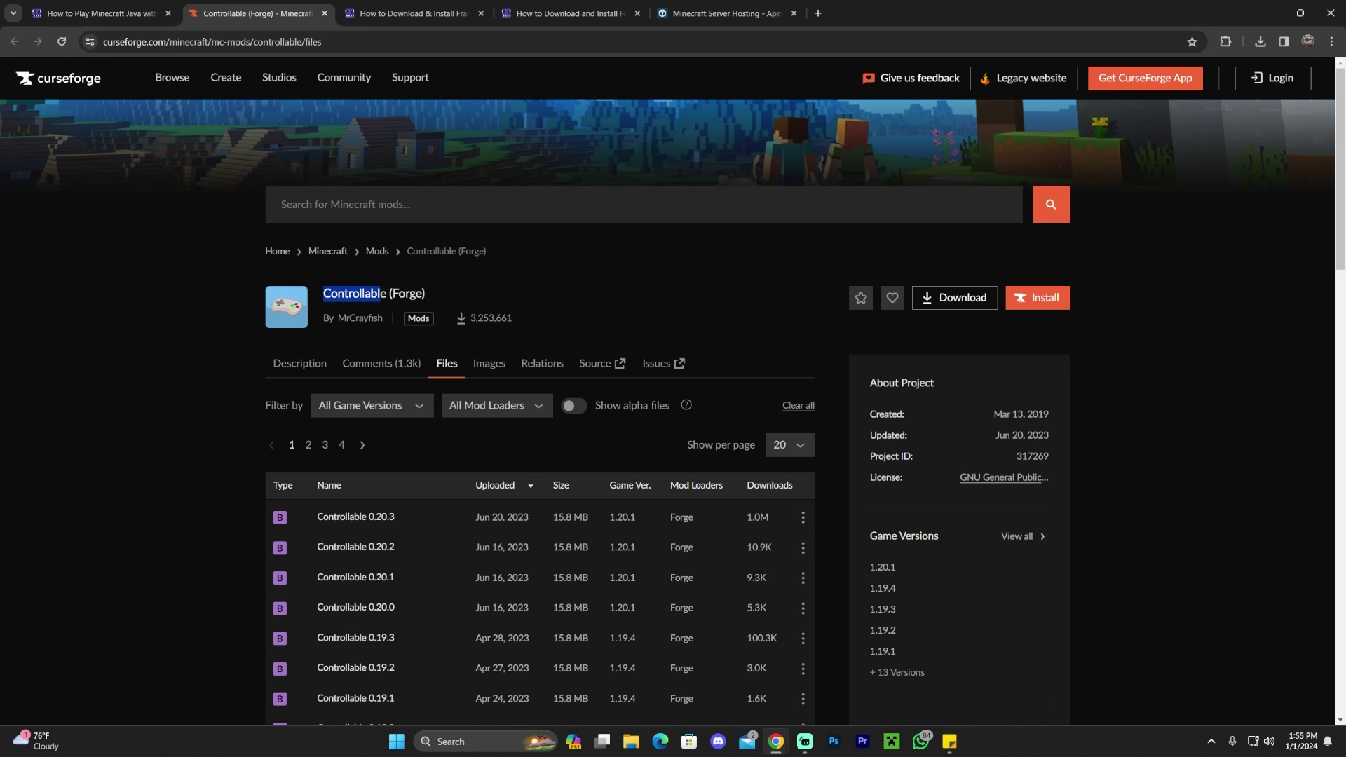
pyautogui.click(376, 294)
pyautogui.moveTo(425, 294); pyautogui.dragTo(385, 294)
pyautogui.click(385, 294)
pyautogui.scroll(-2, 524, 244)
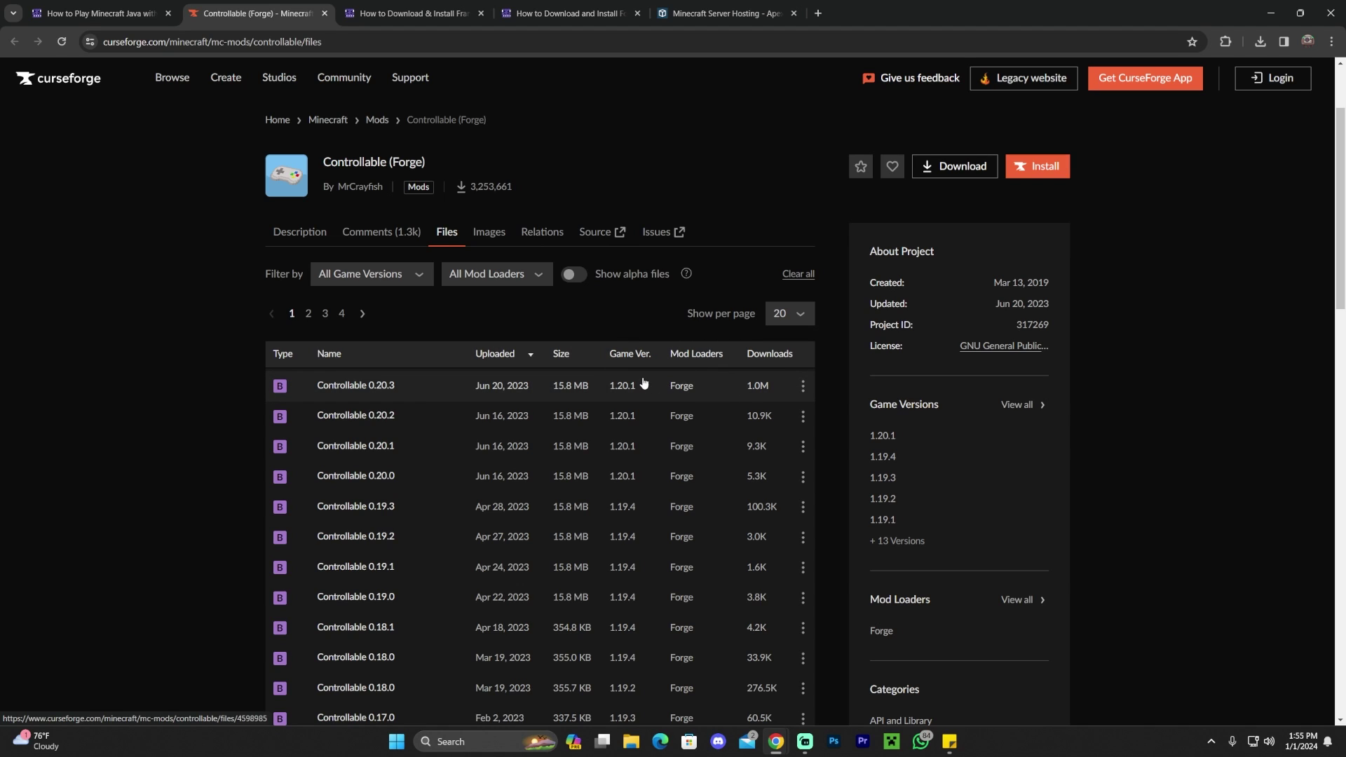
# Download Controllable 0.20.3 for 1.20.1 and save controllable-forge-1.20.1-0.20.3 (1).jar to Downloads.
pyautogui.click(803, 386)
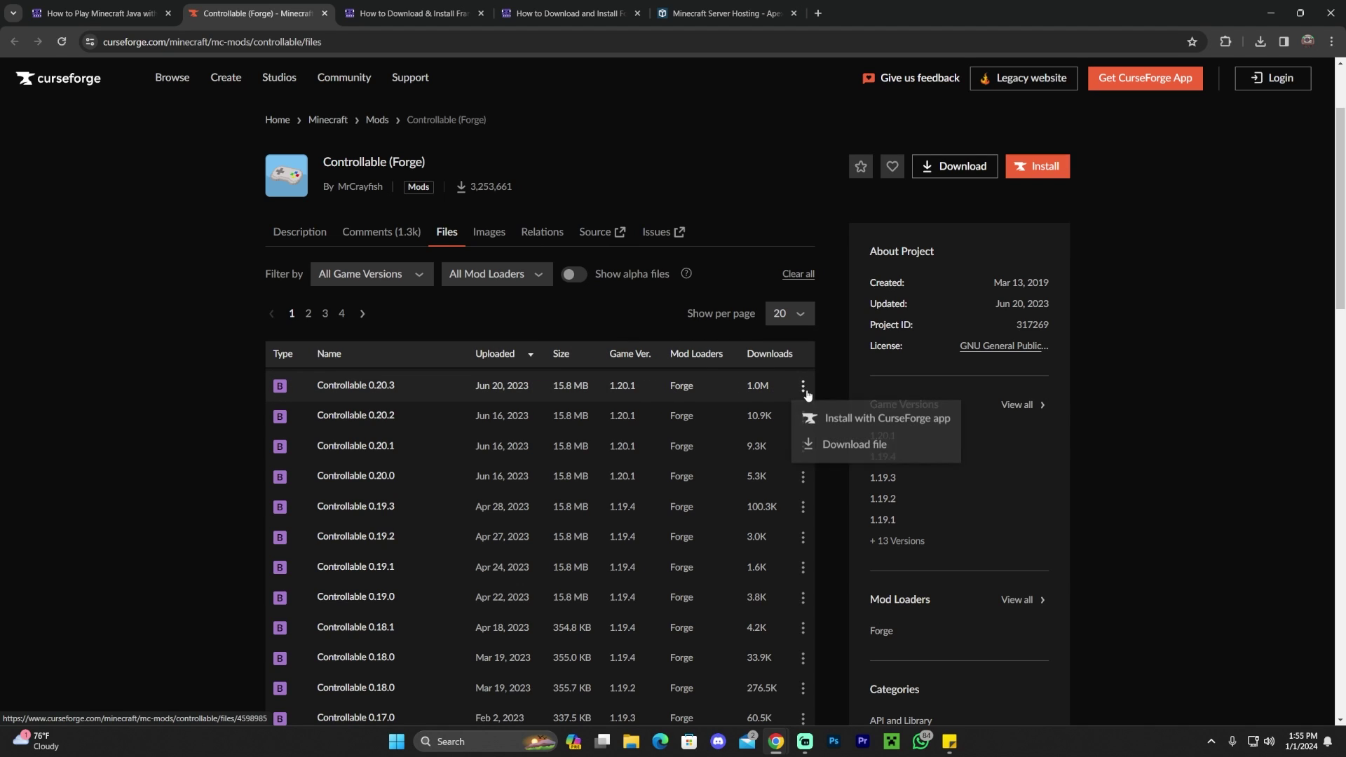
pyautogui.click(844, 449)
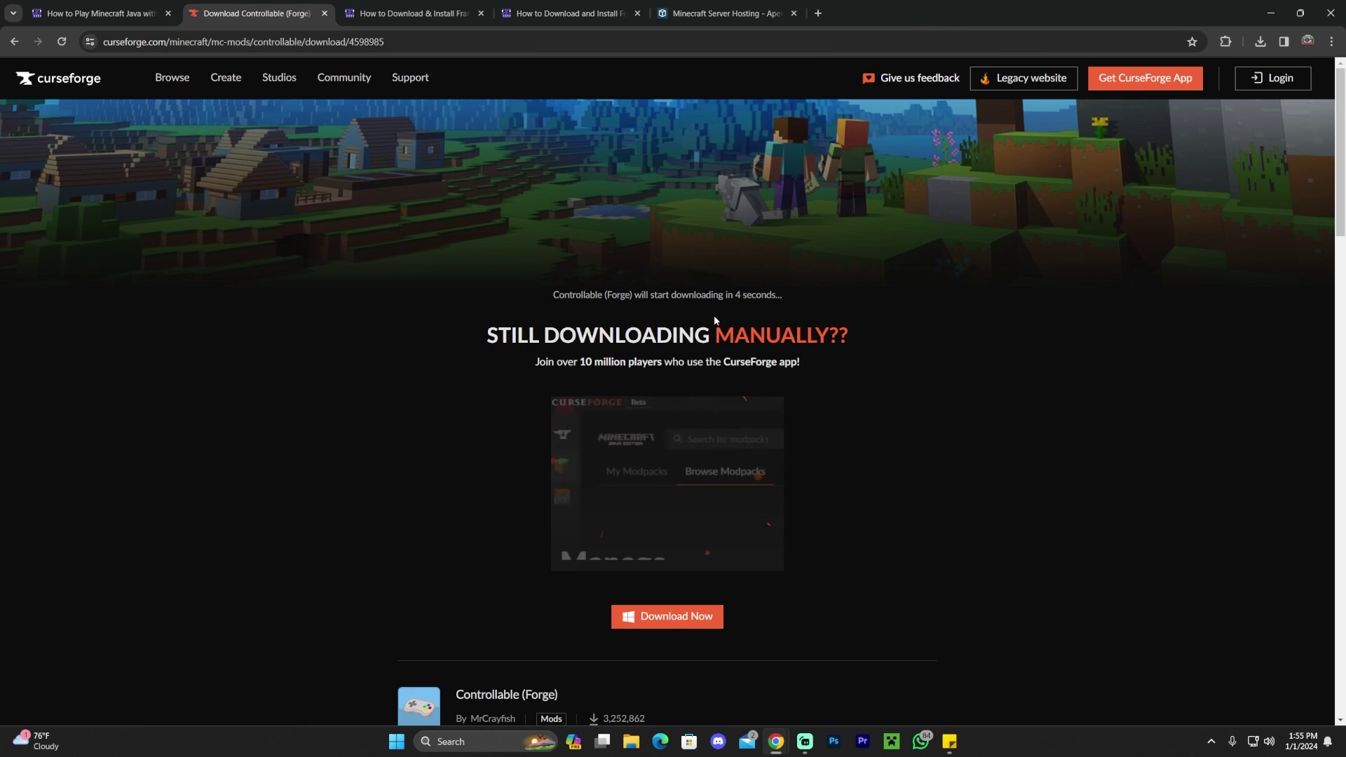
pyautogui.doubleClick(874, 14)
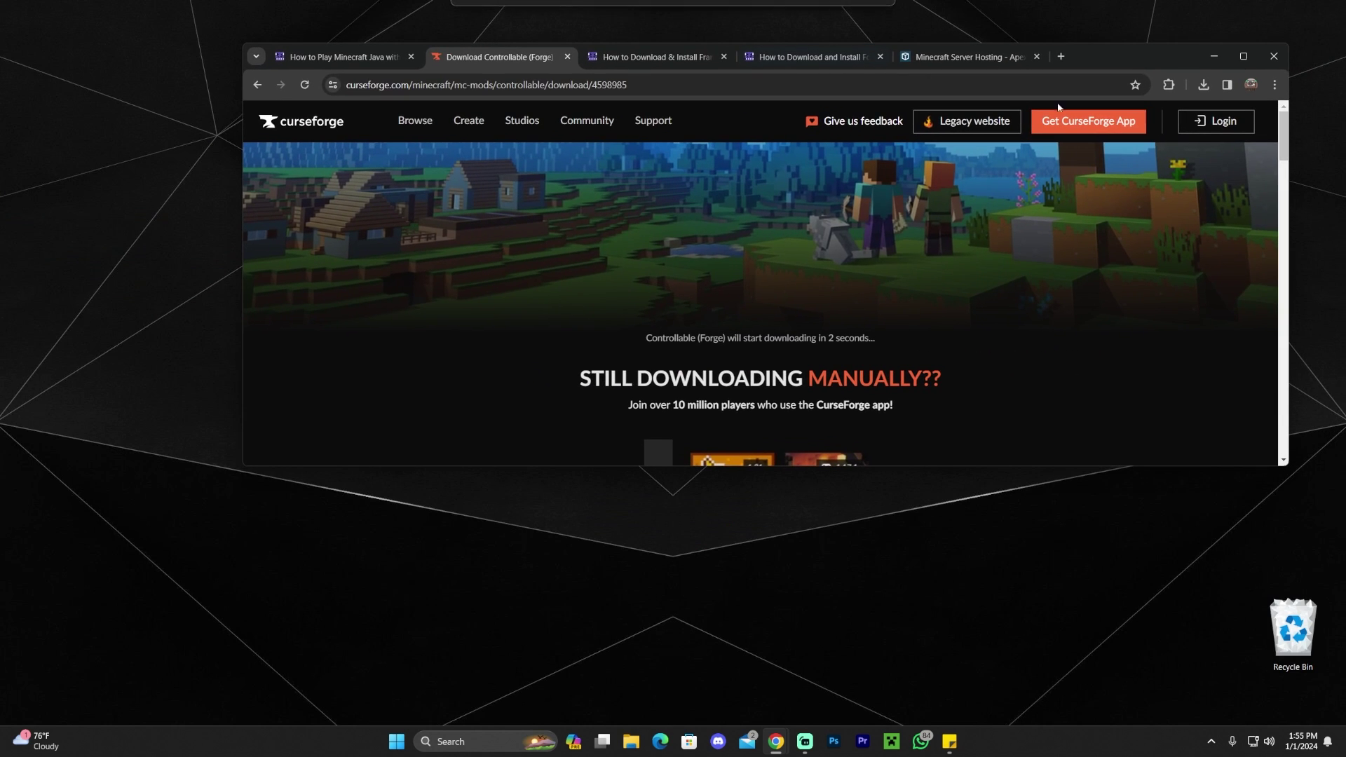
pyautogui.moveTo(1263, 190); pyautogui.dragTo(856, 190)
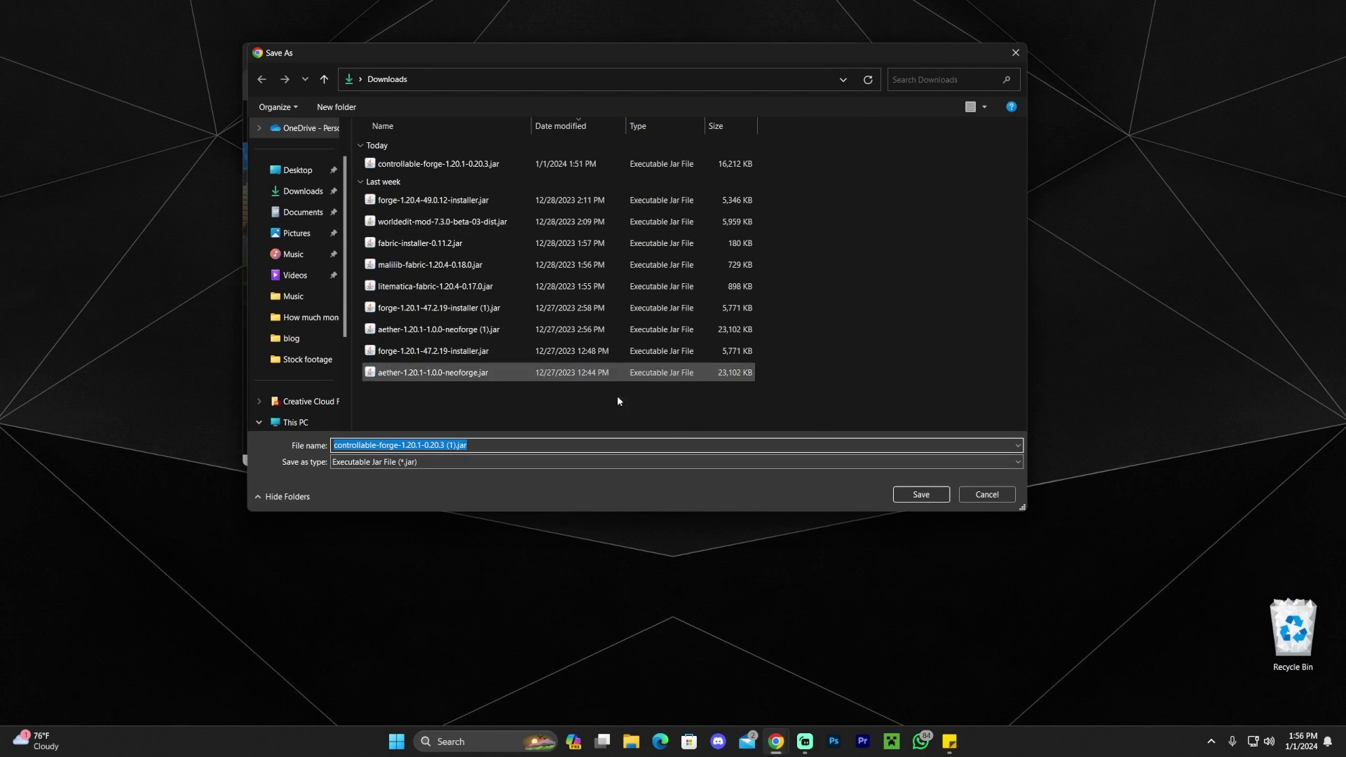
pyautogui.click(932, 499)
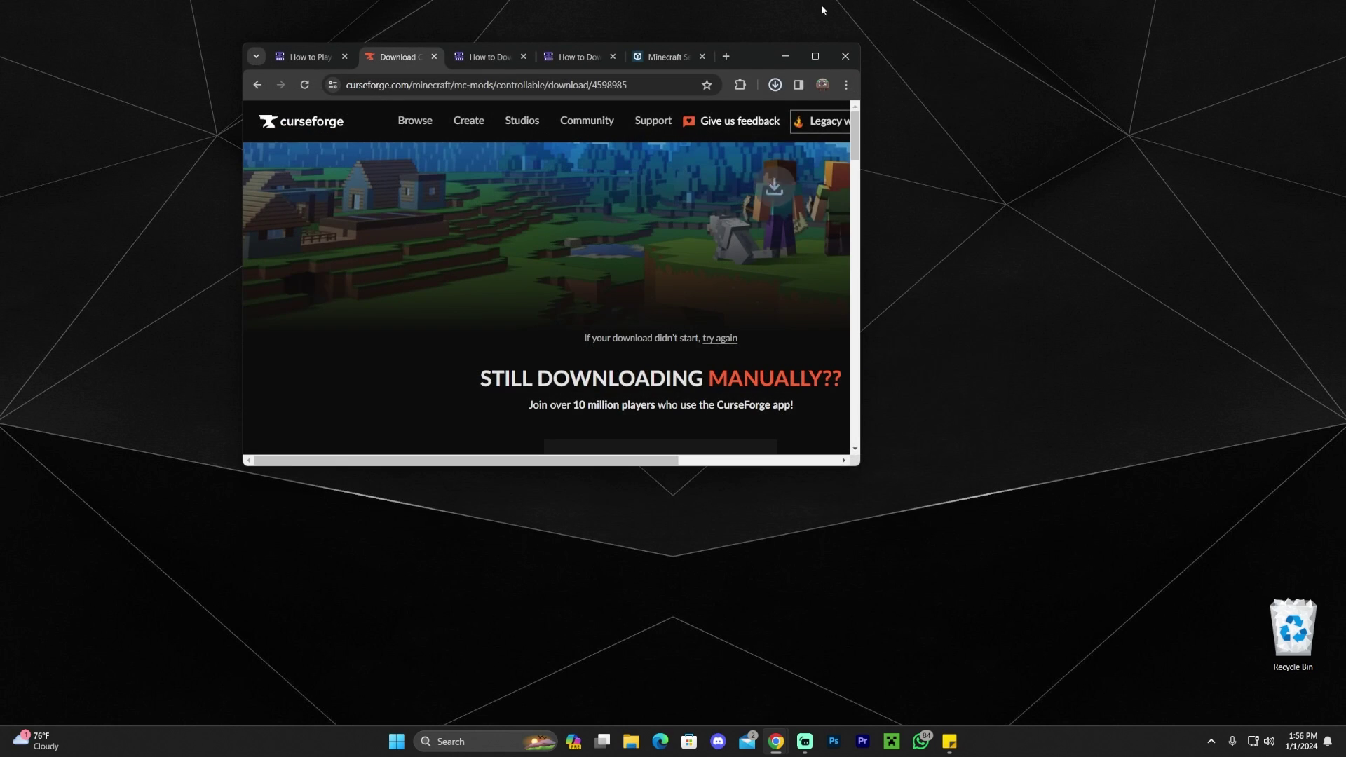
# Drag the Controllable jar from Chrome's download list onto the desktop, then go back to the itzCuba guide tab.
pyautogui.moveTo(752, 48); pyautogui.dragTo(1118, 90)
pyautogui.click(1140, 127)
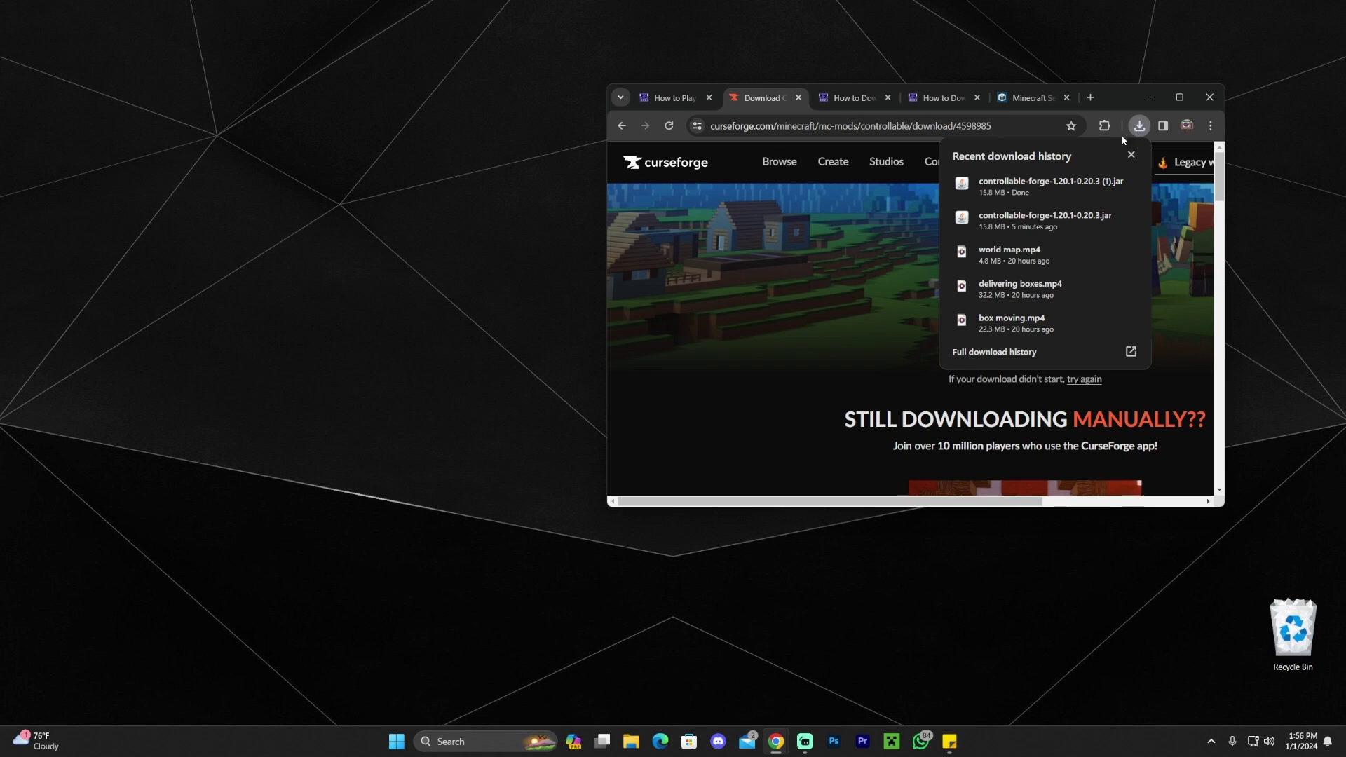
pyautogui.moveTo(976, 189)
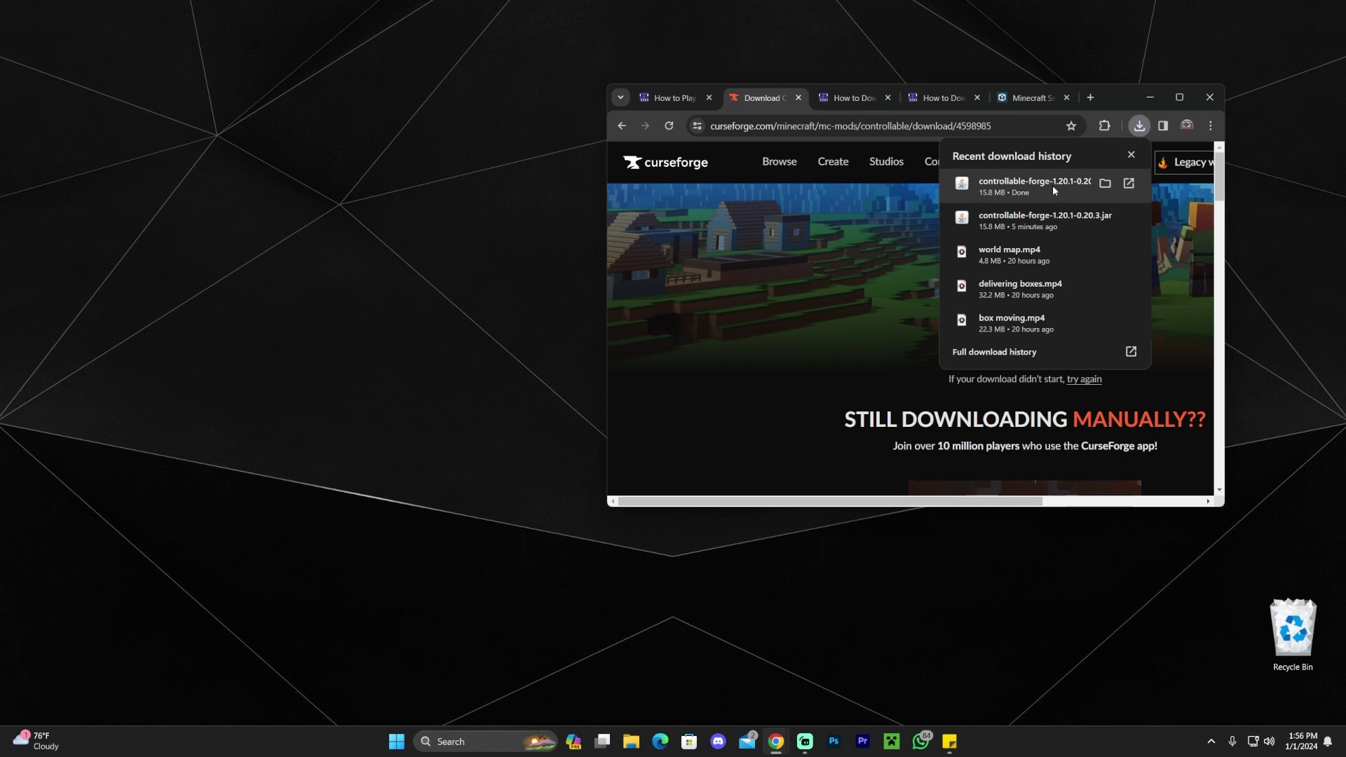
pyautogui.moveTo(1053, 185); pyautogui.dragTo(440, 307)
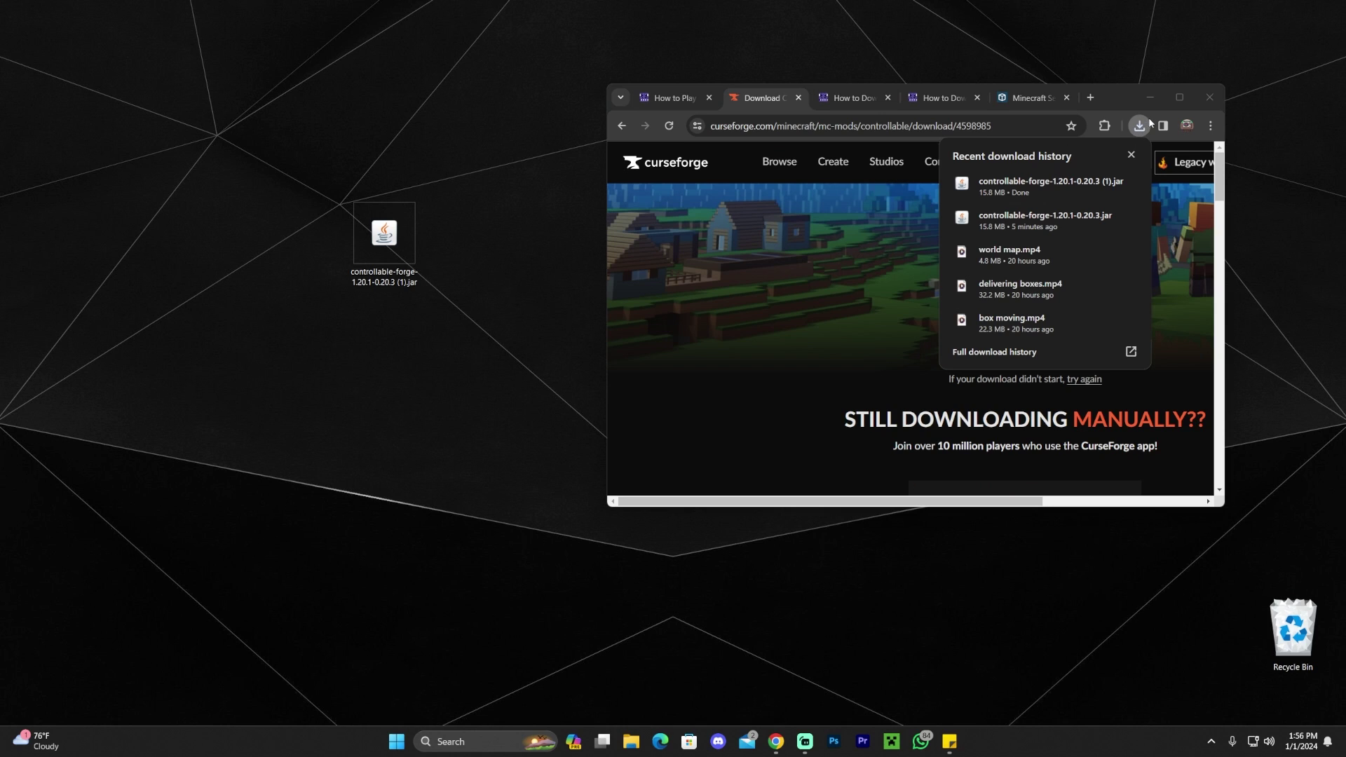
pyautogui.moveTo(397, 248); pyautogui.dragTo(238, 249)
pyautogui.moveTo(372, 211); pyautogui.dragTo(273, 211)
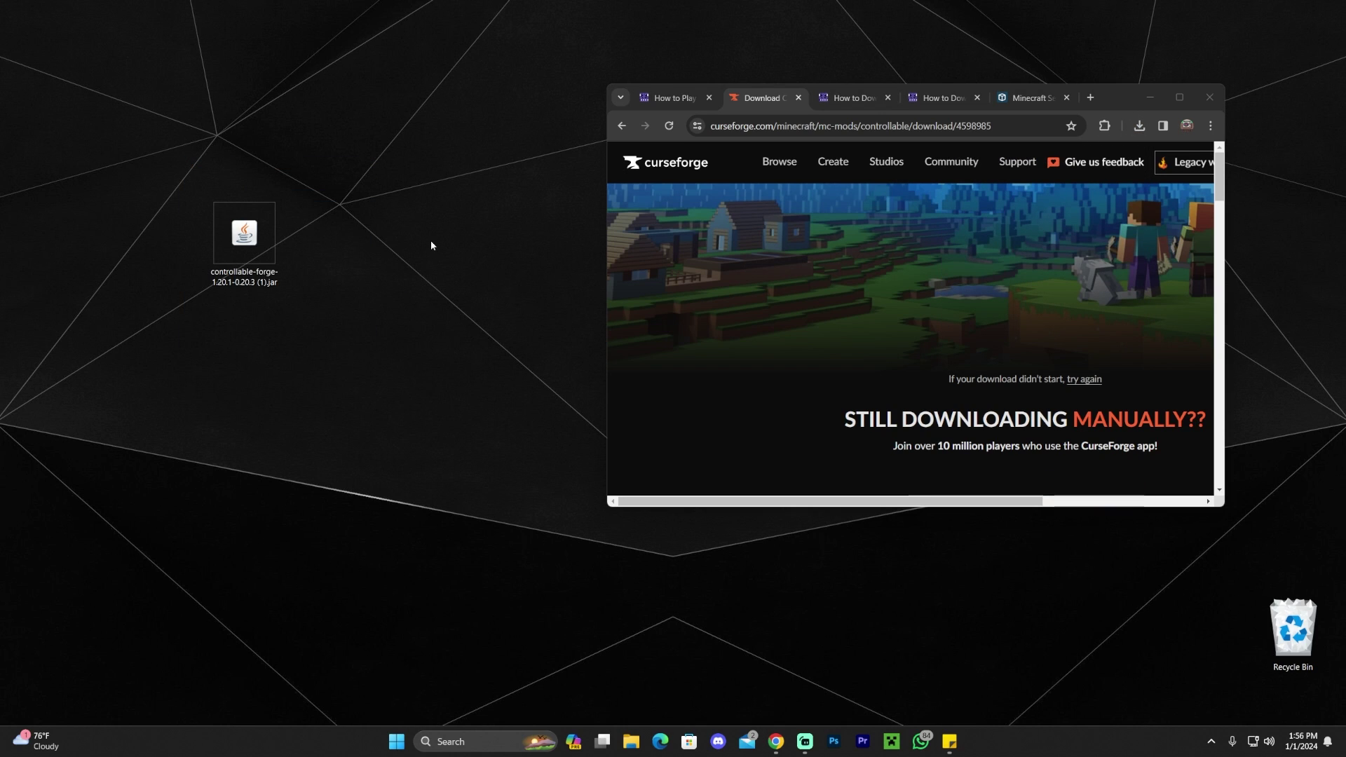
pyautogui.click(1179, 97)
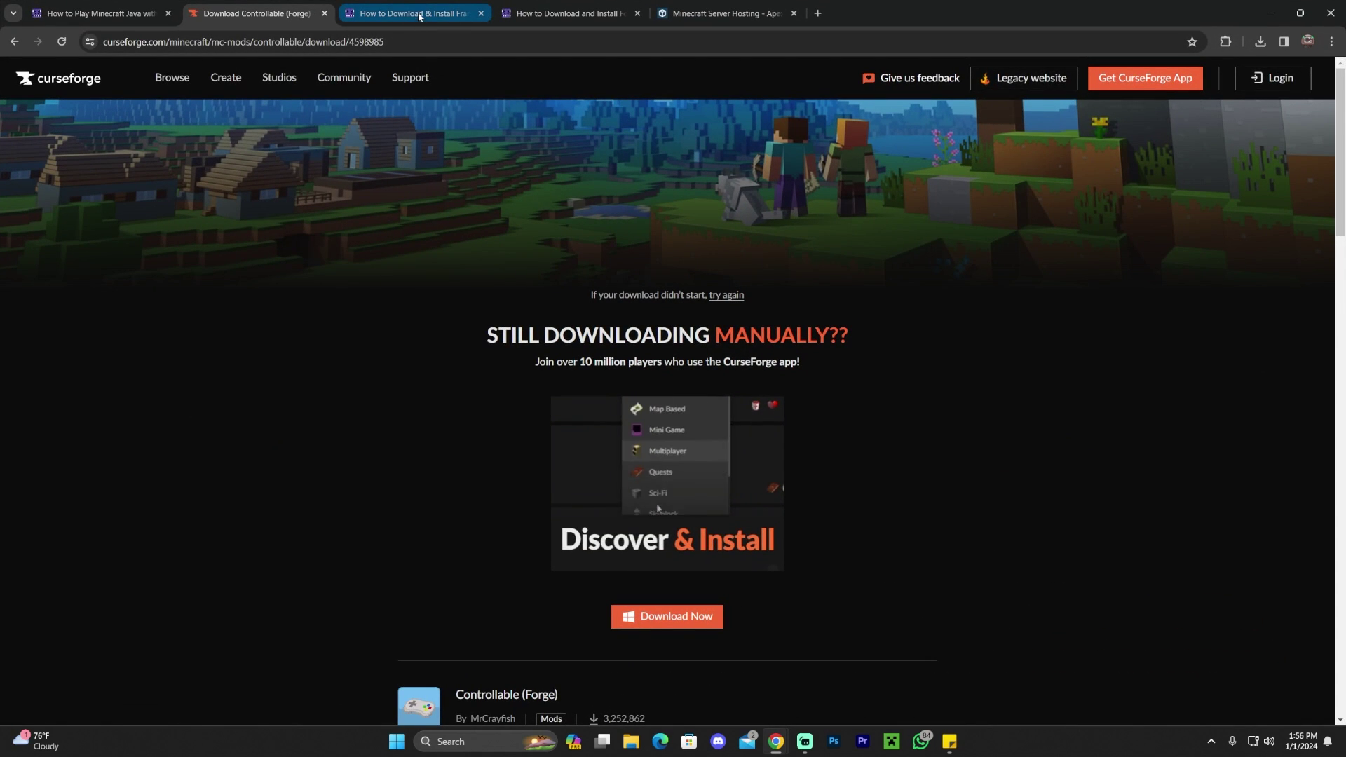
pyautogui.click(98, 14)
# Close the controller guide tab and the Controllable download tab.
pyautogui.scroll(4, 439, 296)
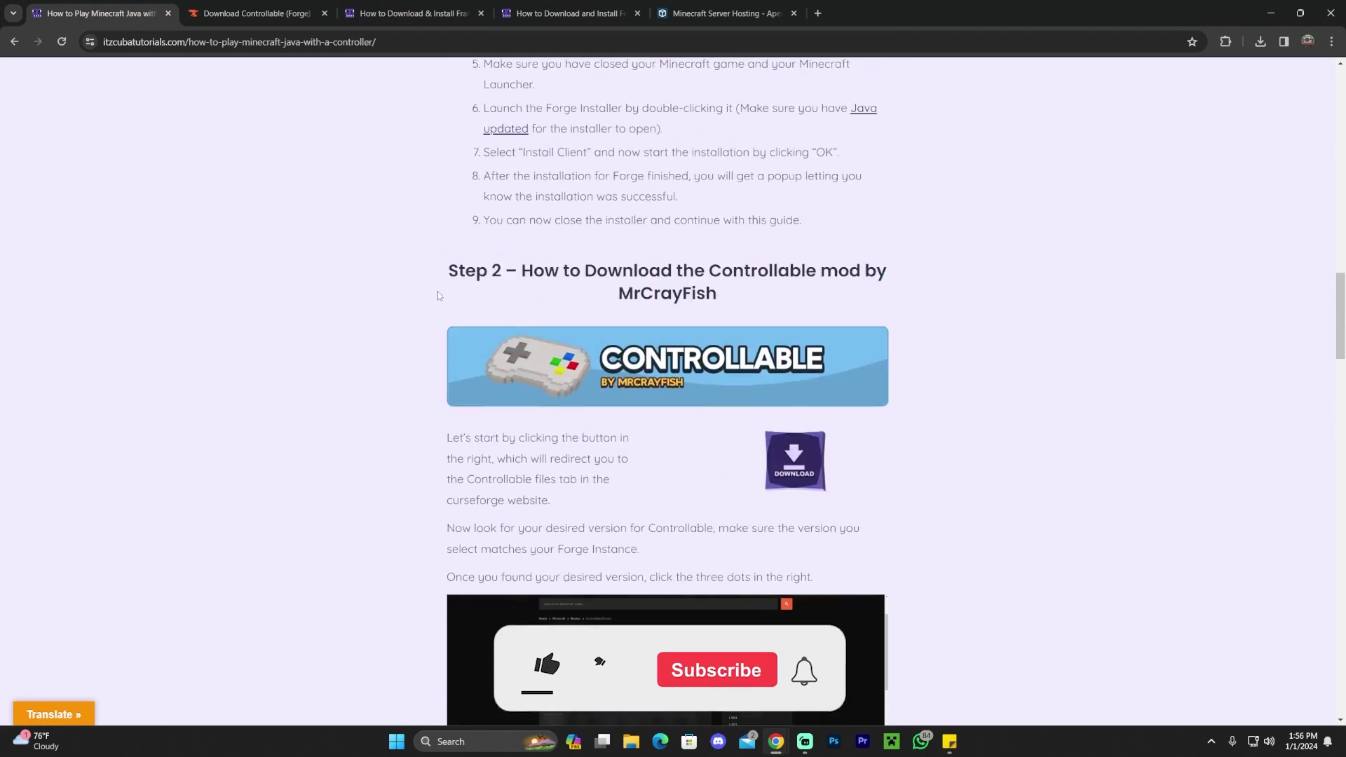
pyautogui.scroll(6, 439, 295)
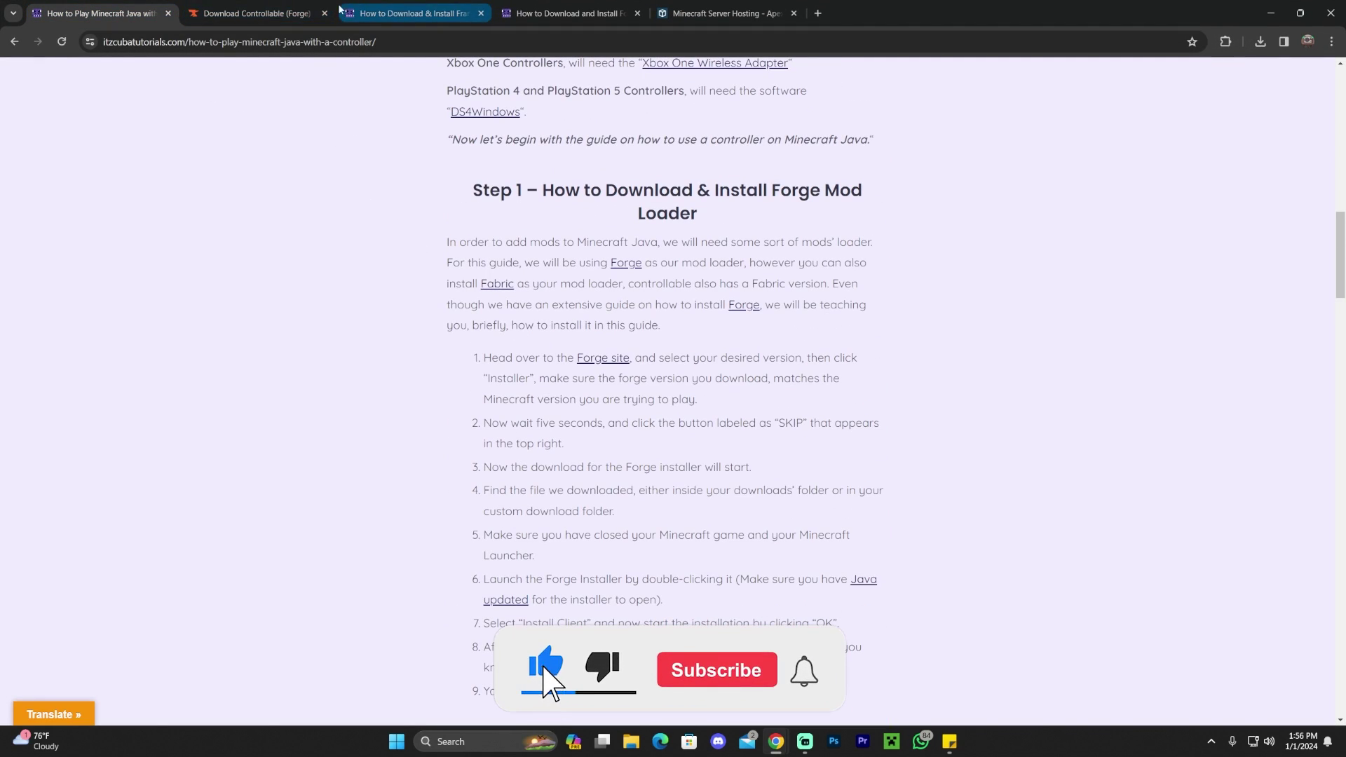
pyautogui.click(168, 14)
pyautogui.click(169, 14)
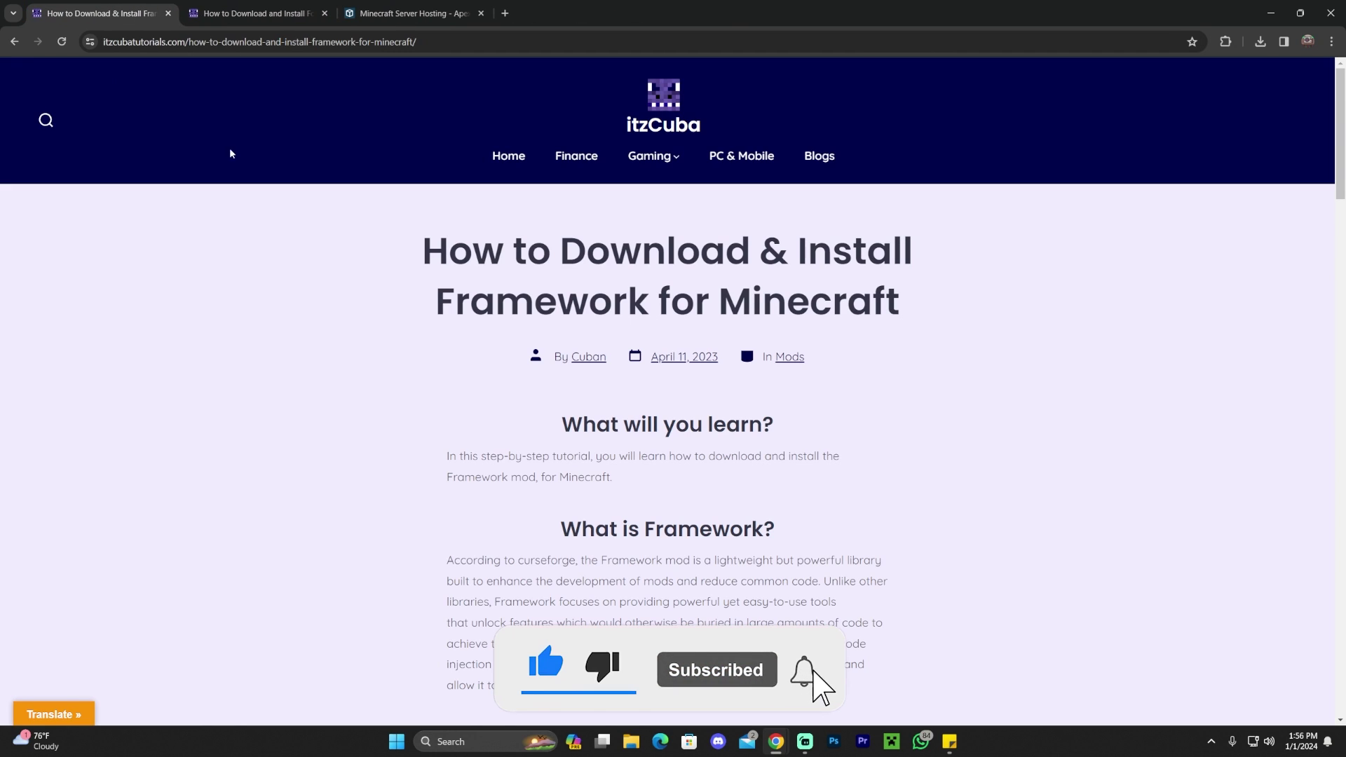
# Scroll the Framework guide down to STEP 1 – Download the Framework Mod.
pyautogui.scroll(-15, 772, 234)
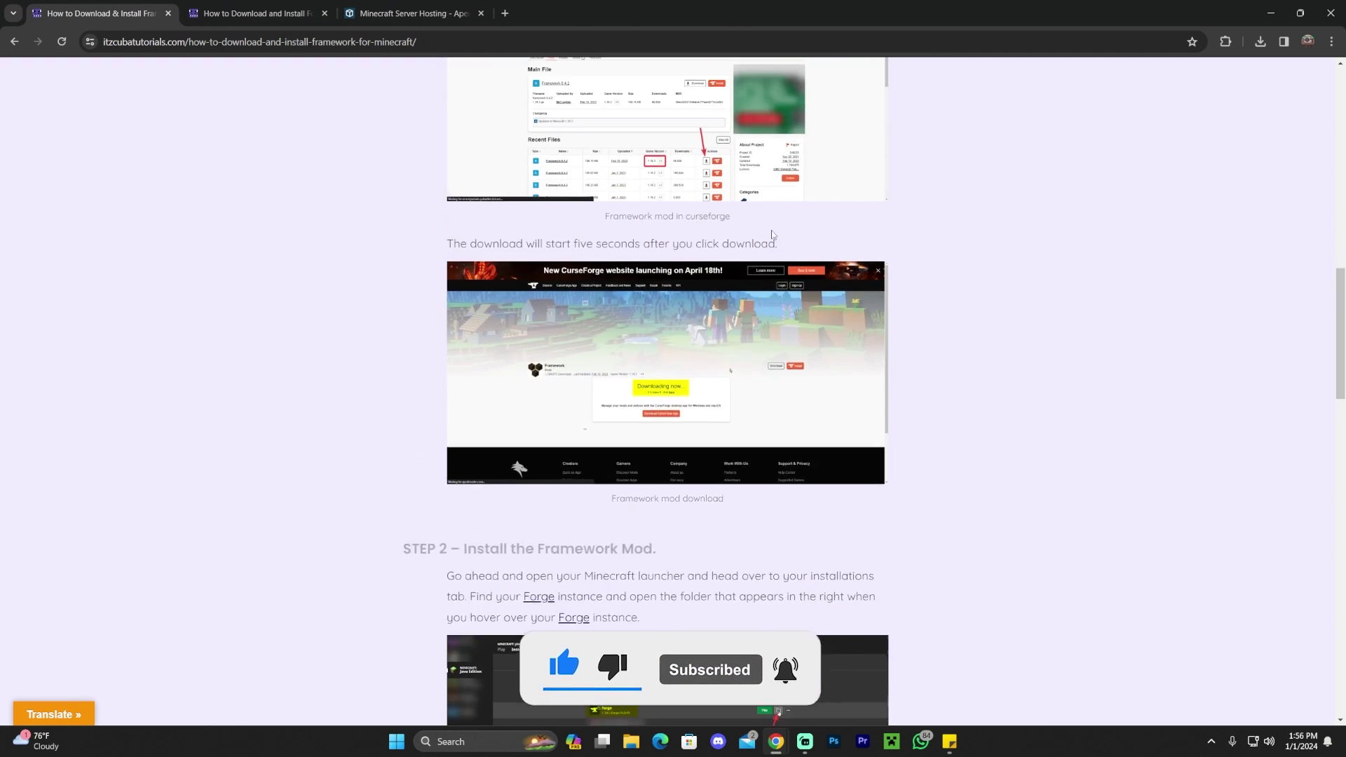
pyautogui.scroll(15, 771, 230)
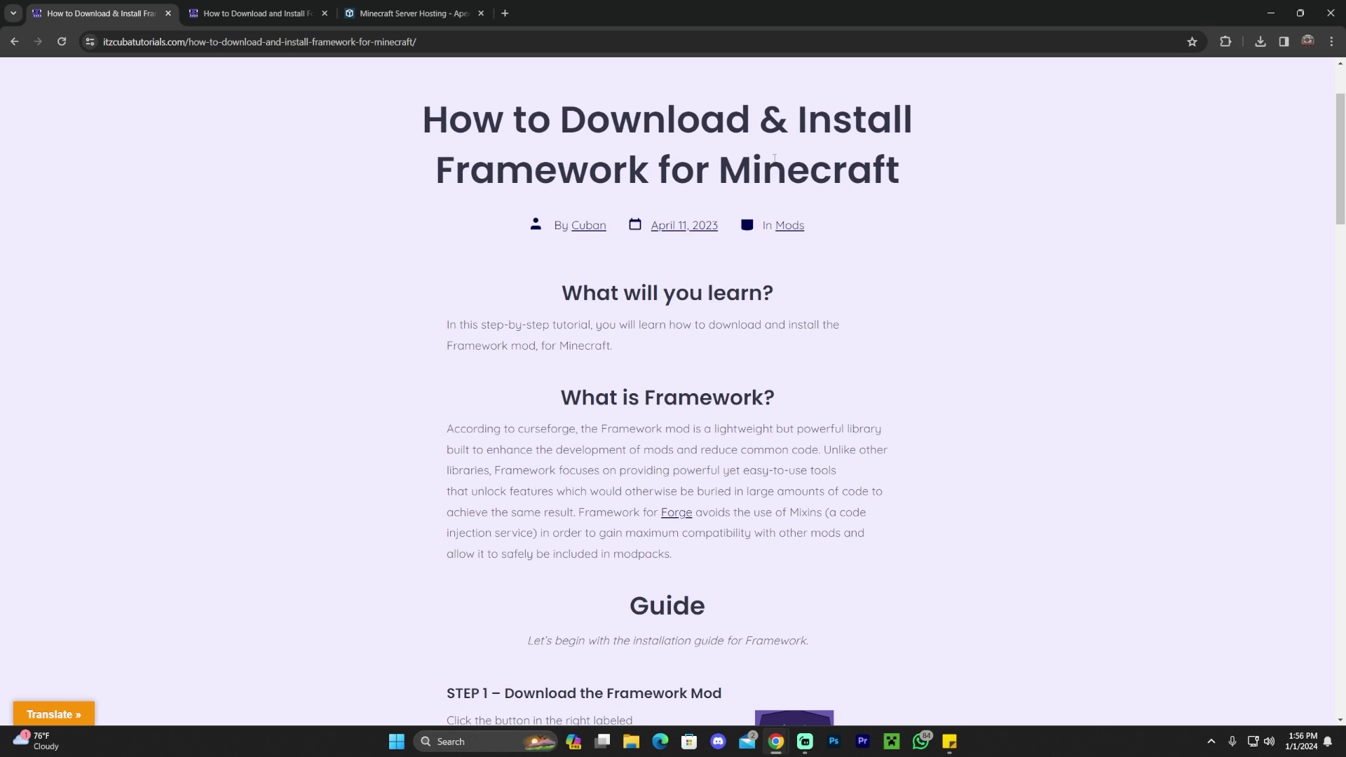
pyautogui.doubleClick(833, 6)
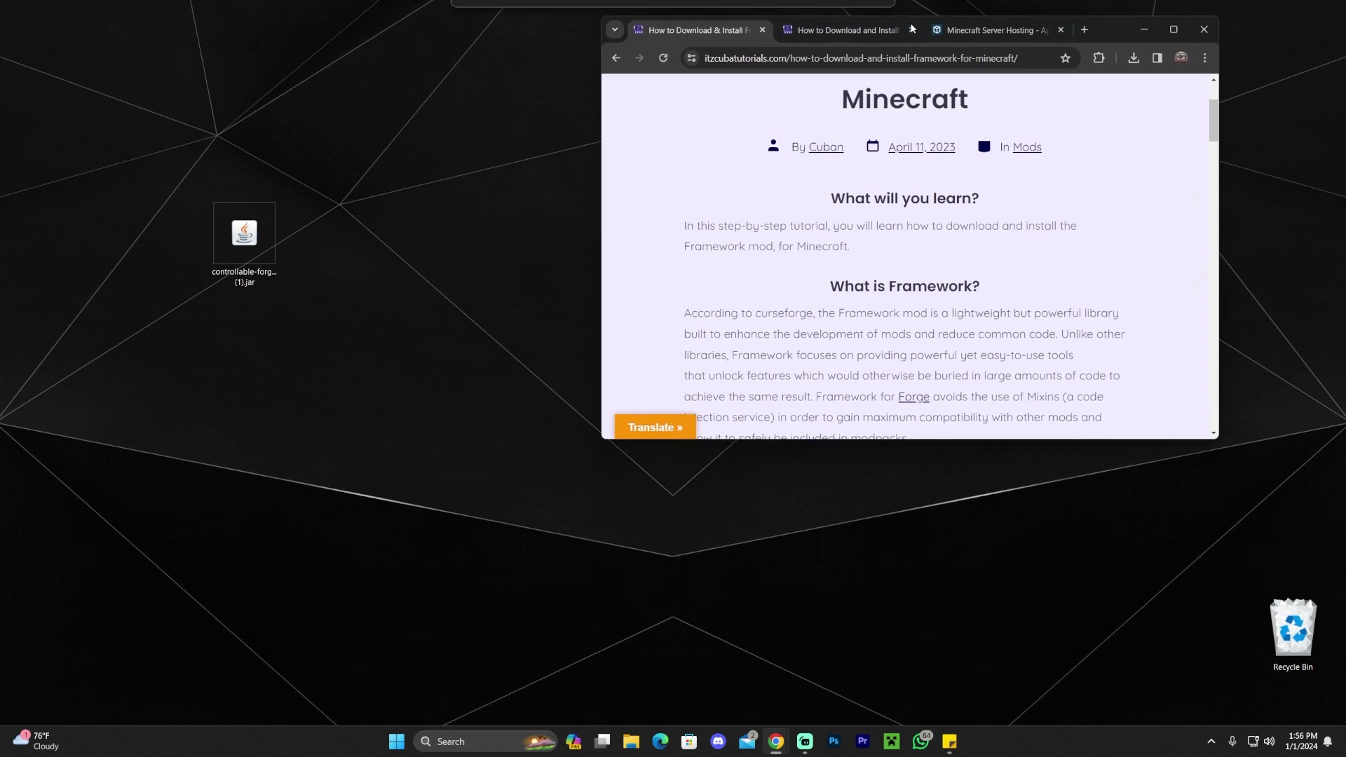
pyautogui.doubleClick(982, 21)
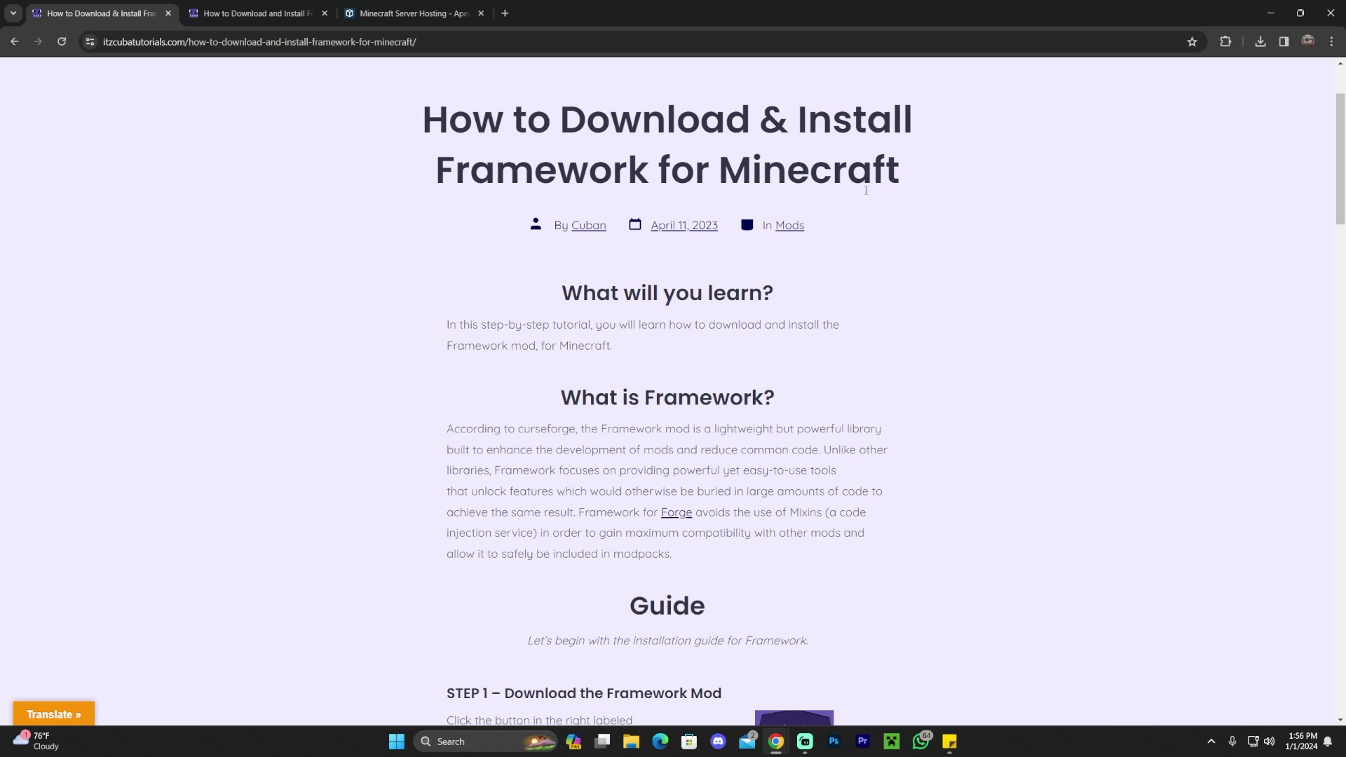
pyautogui.scroll(-13, 866, 190)
pyautogui.scroll(9, 932, 246)
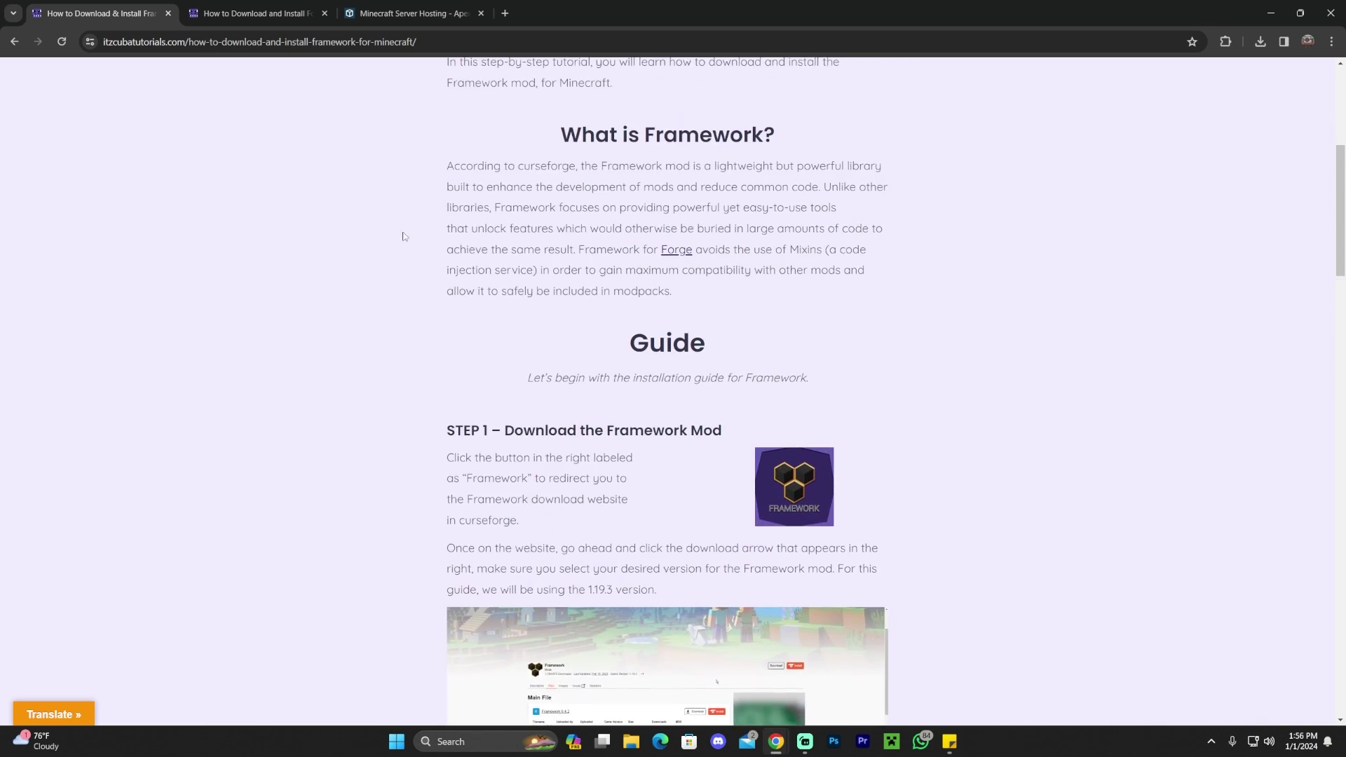
pyautogui.scroll(-2, 853, 349)
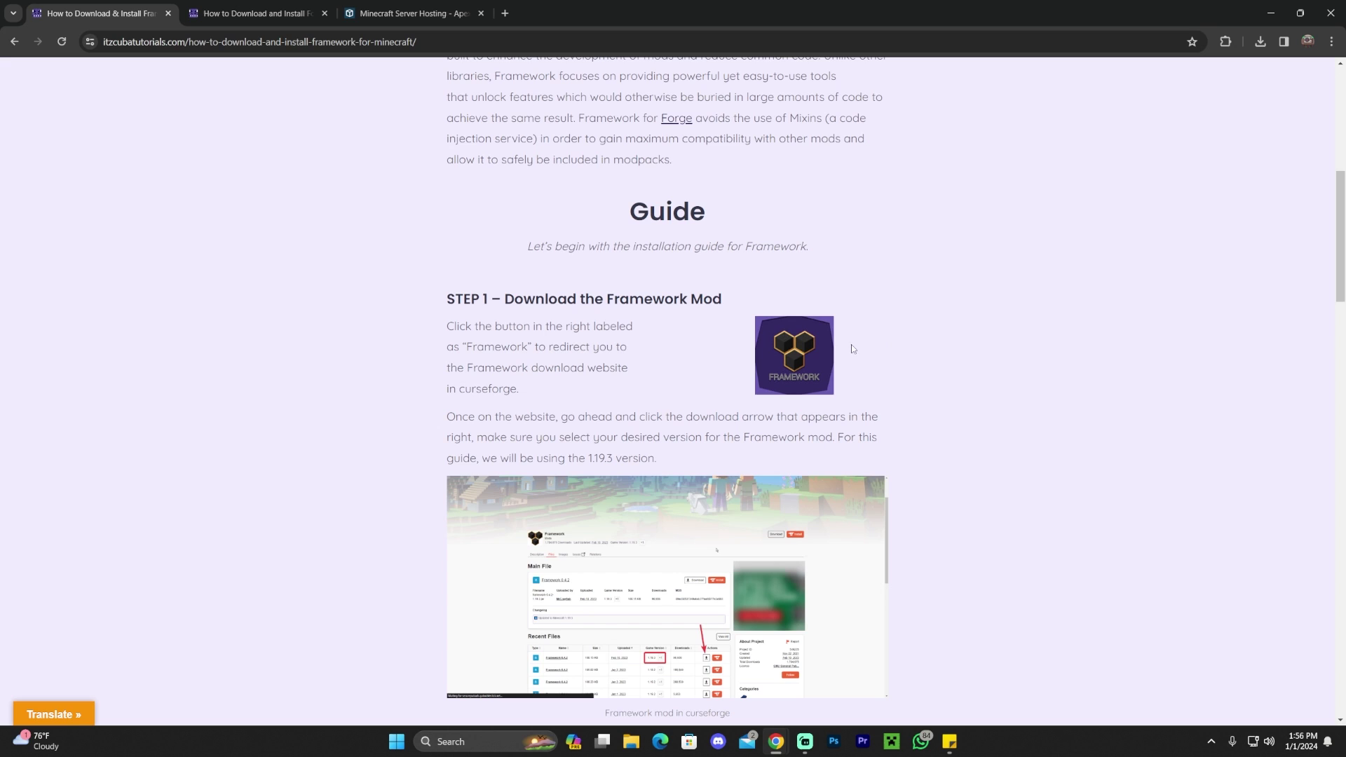
# Download Framework 0.6.16 for 1.20.1 Forge as framework-forge-1.20.1-0.6.16.jar into Downloads.
pyautogui.click(801, 364)
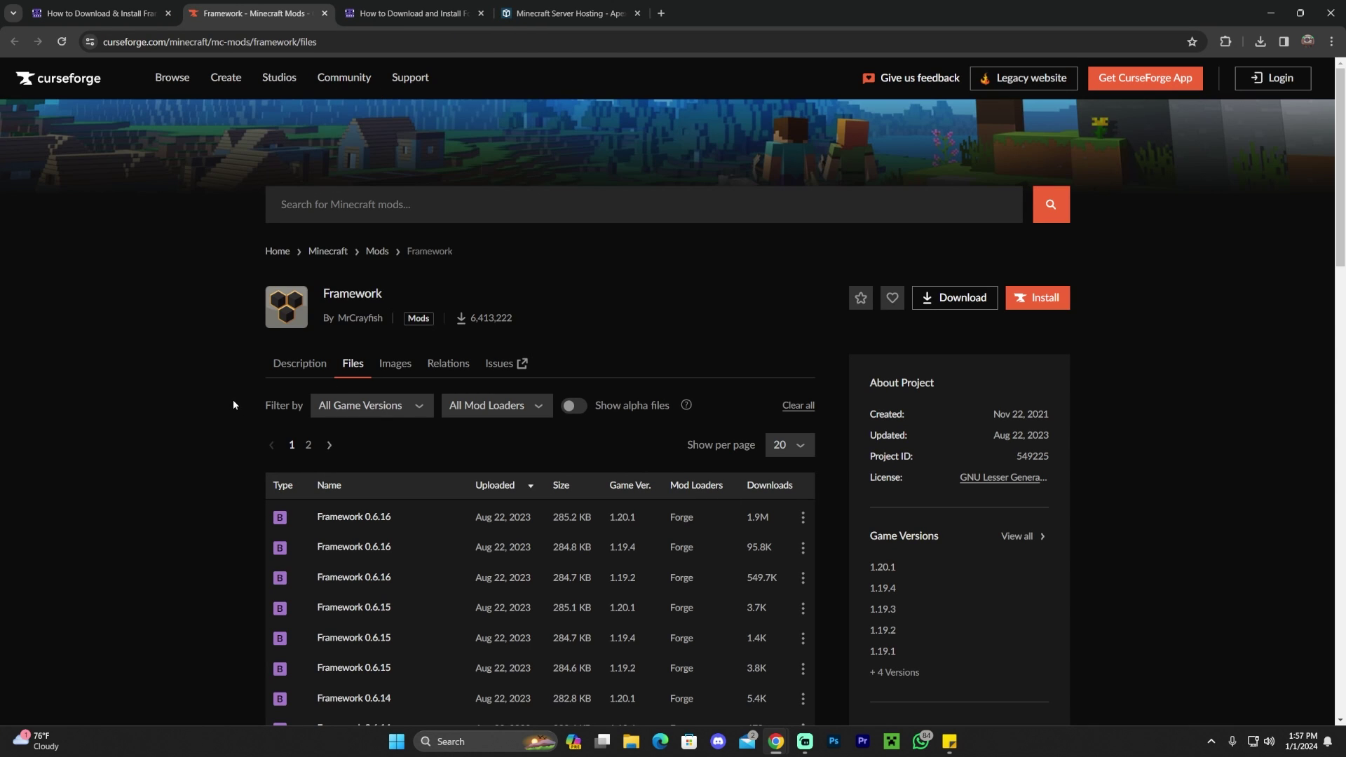
pyautogui.scroll(-3, 249, 393)
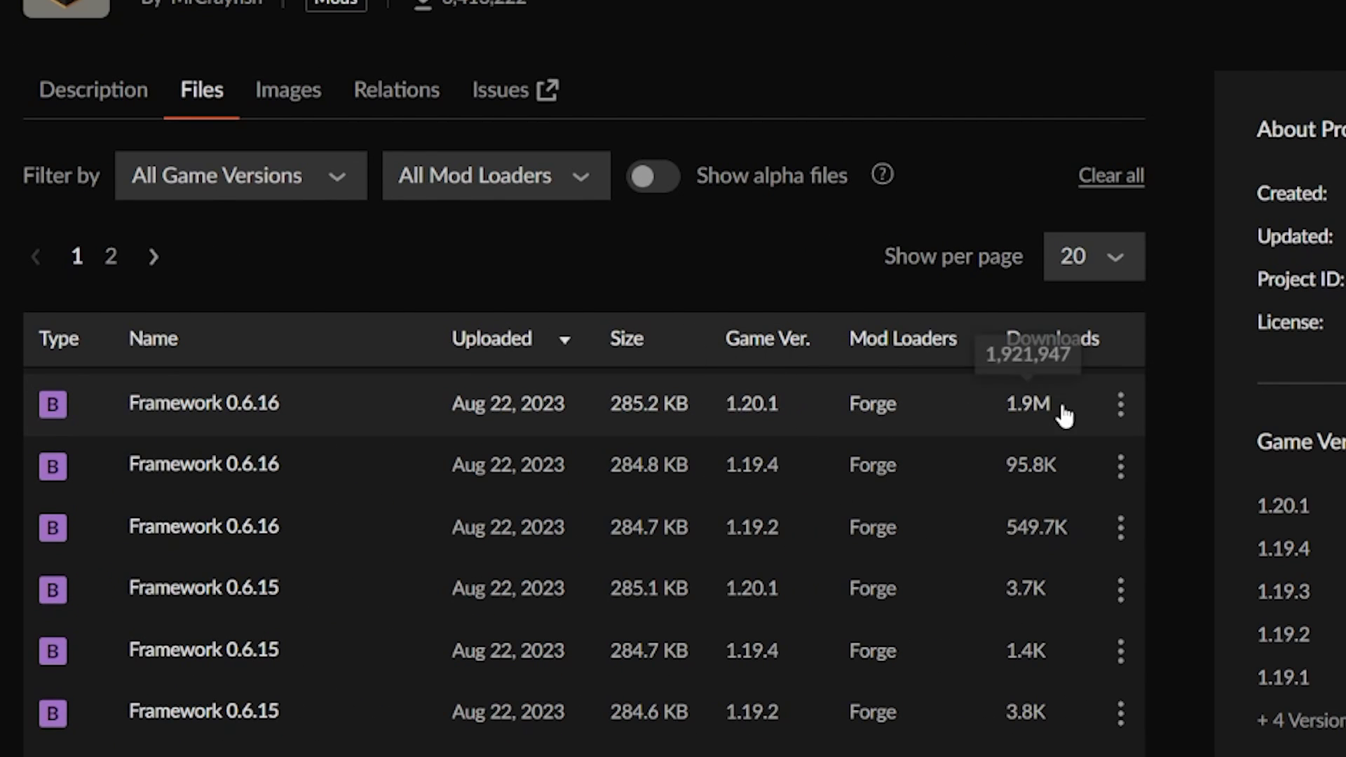
pyautogui.click(1120, 404)
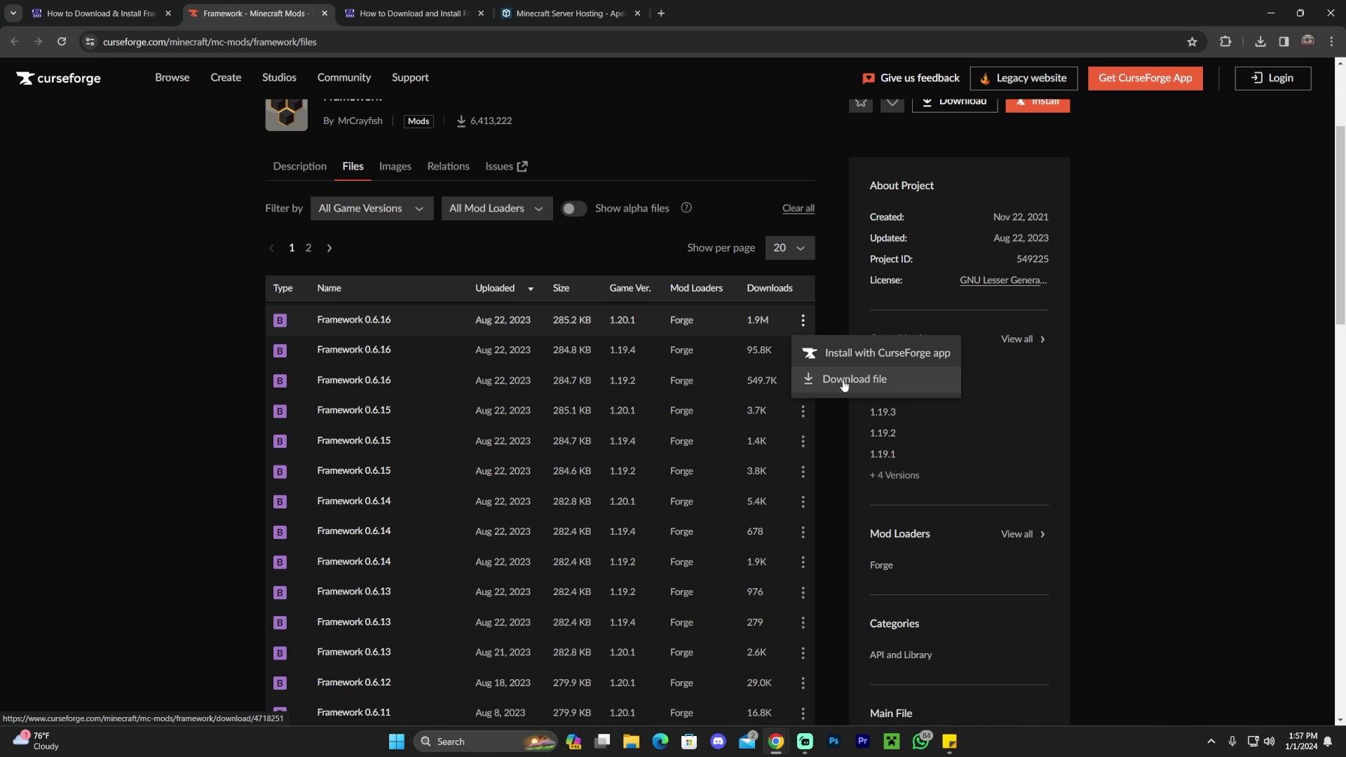
pyautogui.click(844, 385)
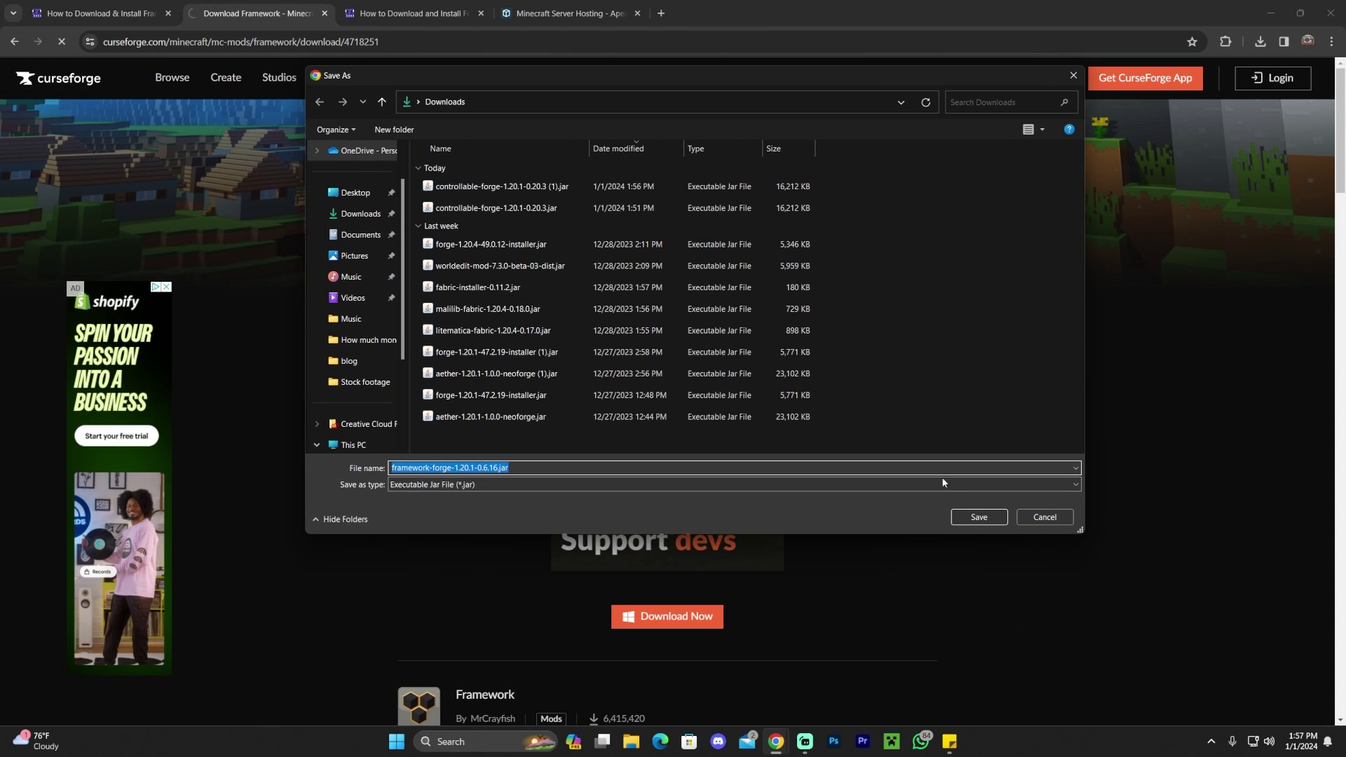
pyautogui.click(977, 518)
pyautogui.press('super+Down')
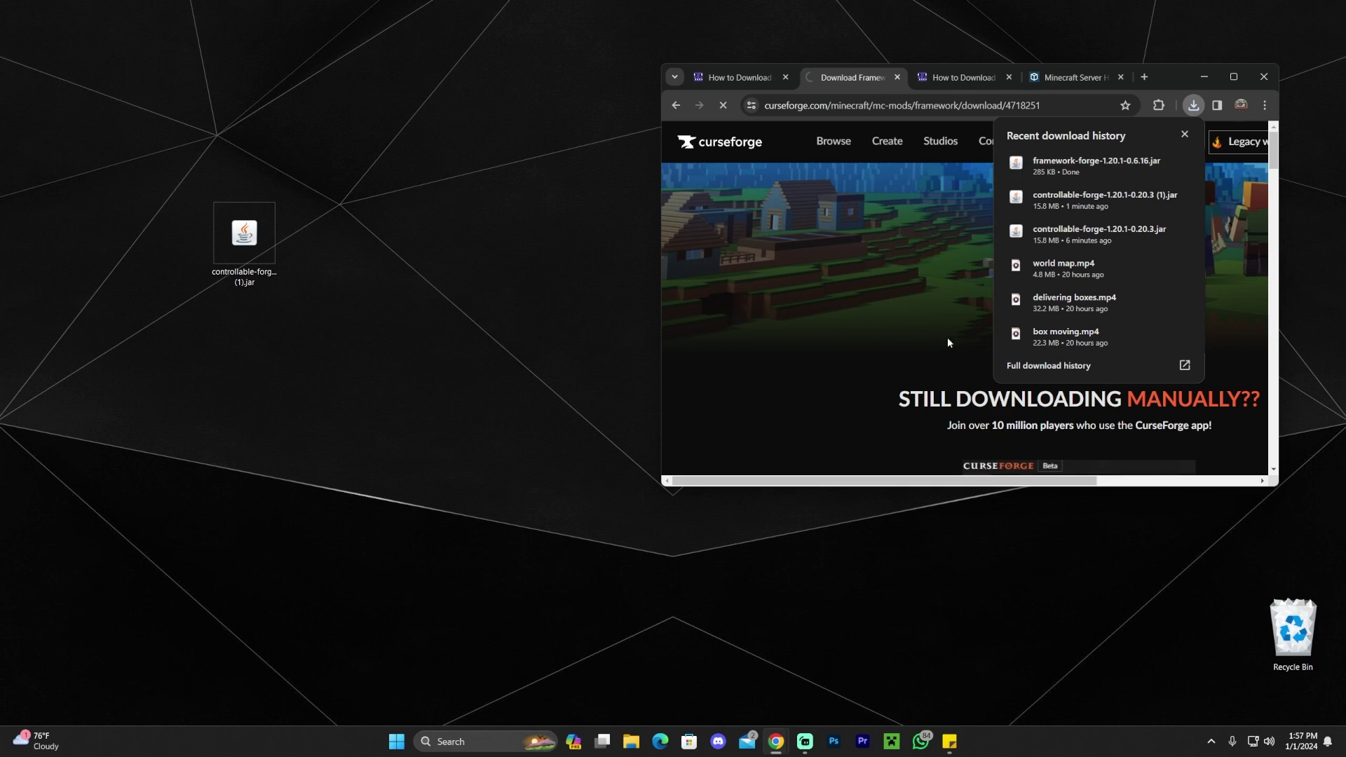
# Drag the Framework jar onto the desktop beside the Controllable jar and select both.
pyautogui.moveTo(1128, 166); pyautogui.dragTo(435, 282)
pyautogui.moveTo(419, 191); pyautogui.dragTo(203, 290)
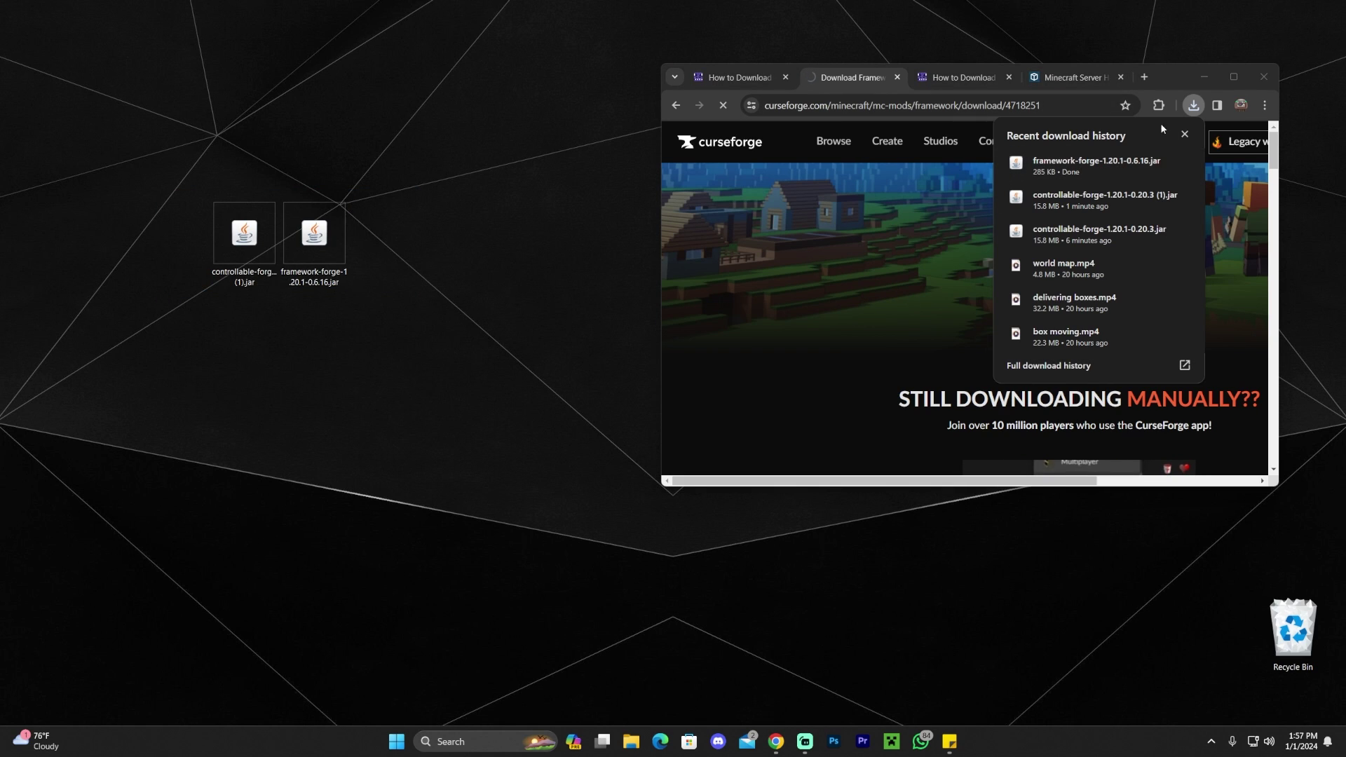
pyautogui.click(1186, 134)
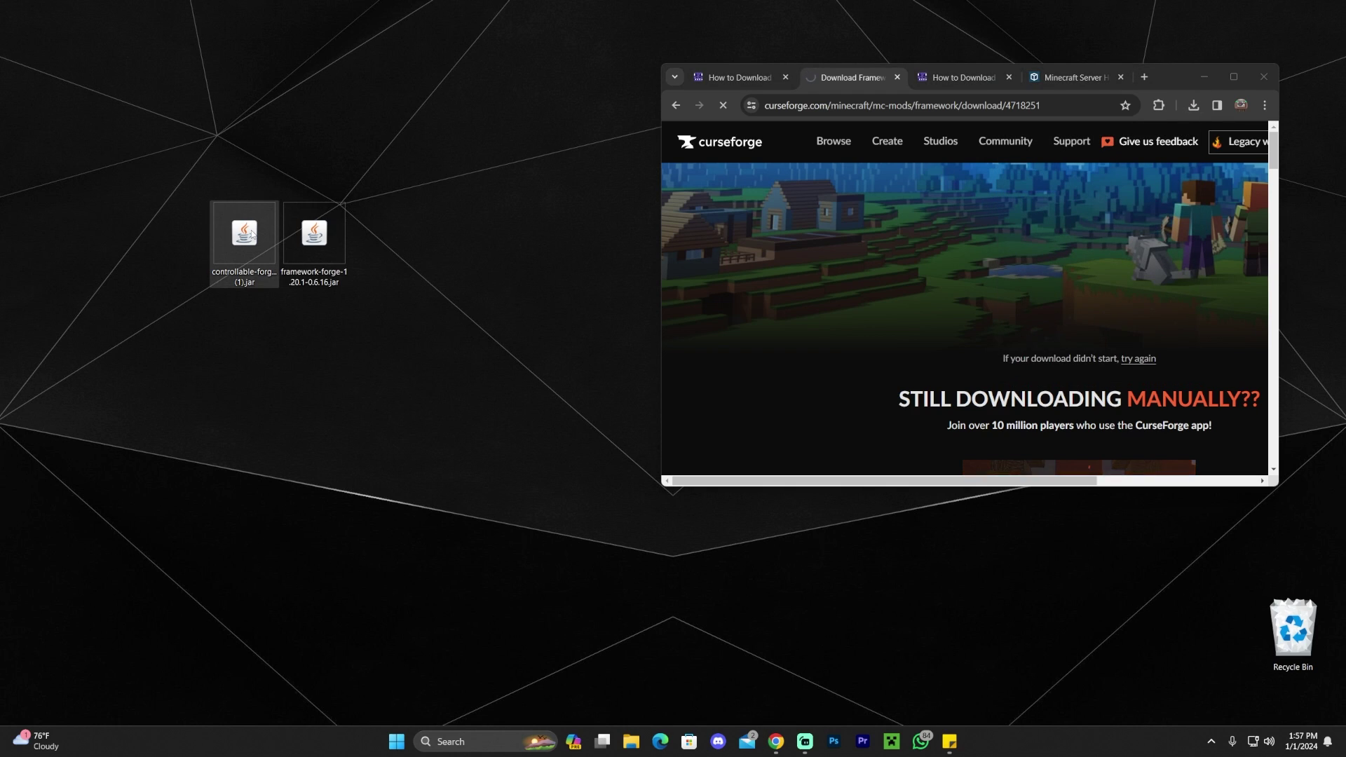
pyautogui.click(302, 244)
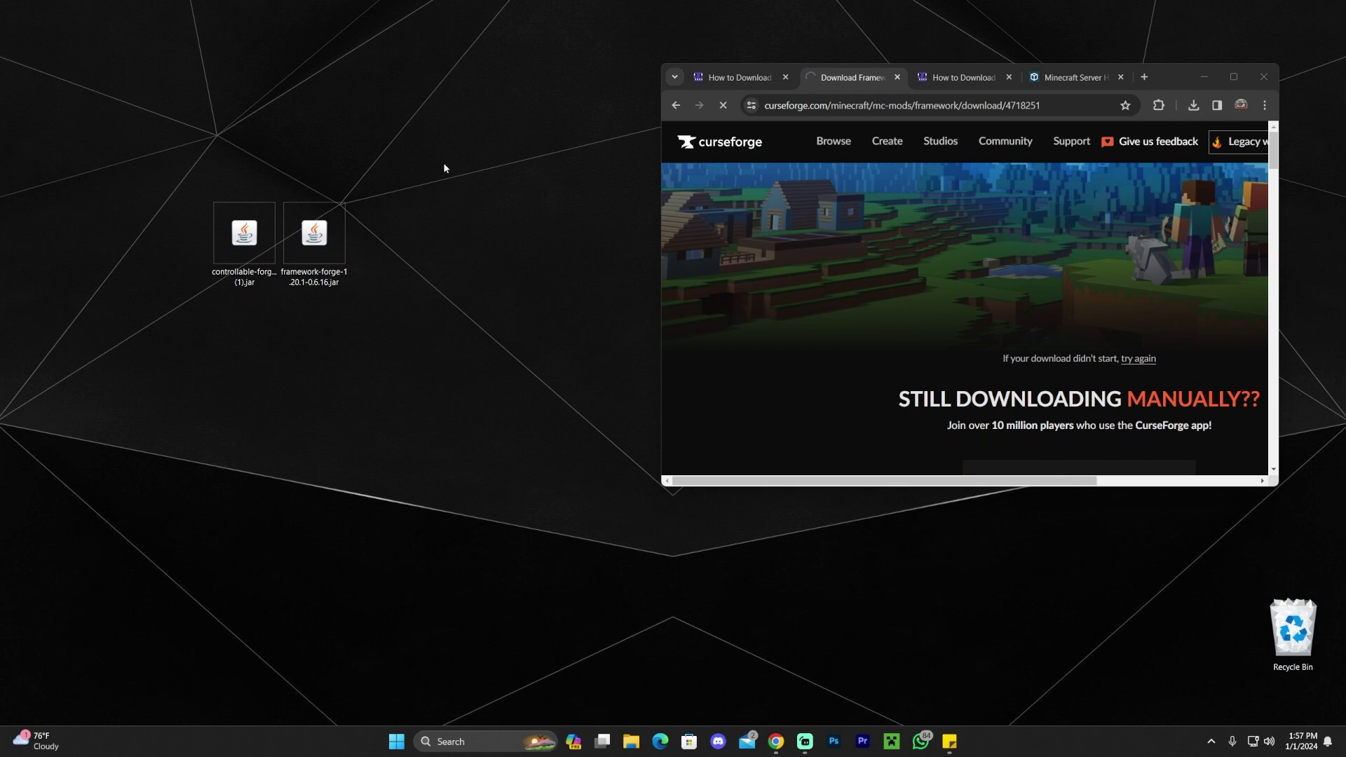
pyautogui.moveTo(444, 165); pyautogui.dragTo(336, 244)
pyautogui.moveTo(466, 172); pyautogui.dragTo(193, 274)
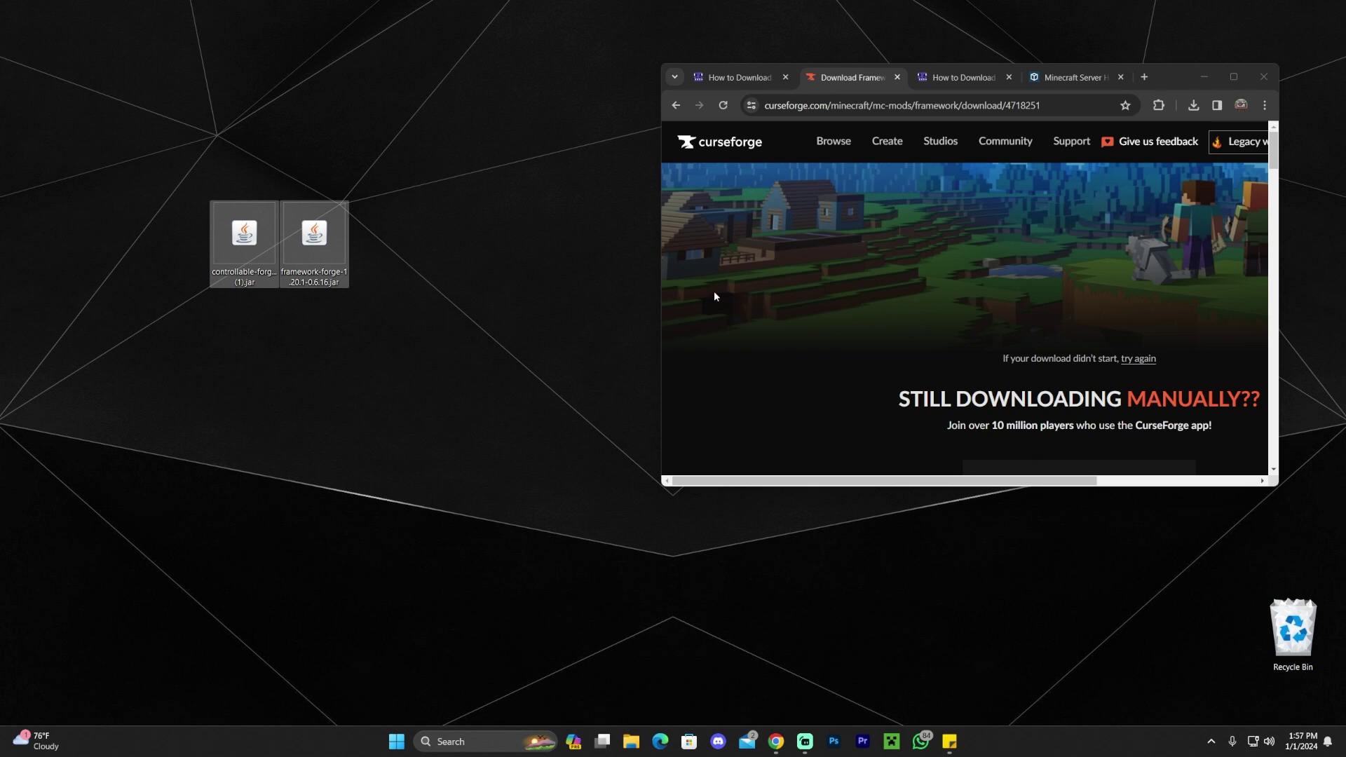
pyautogui.click(478, 213)
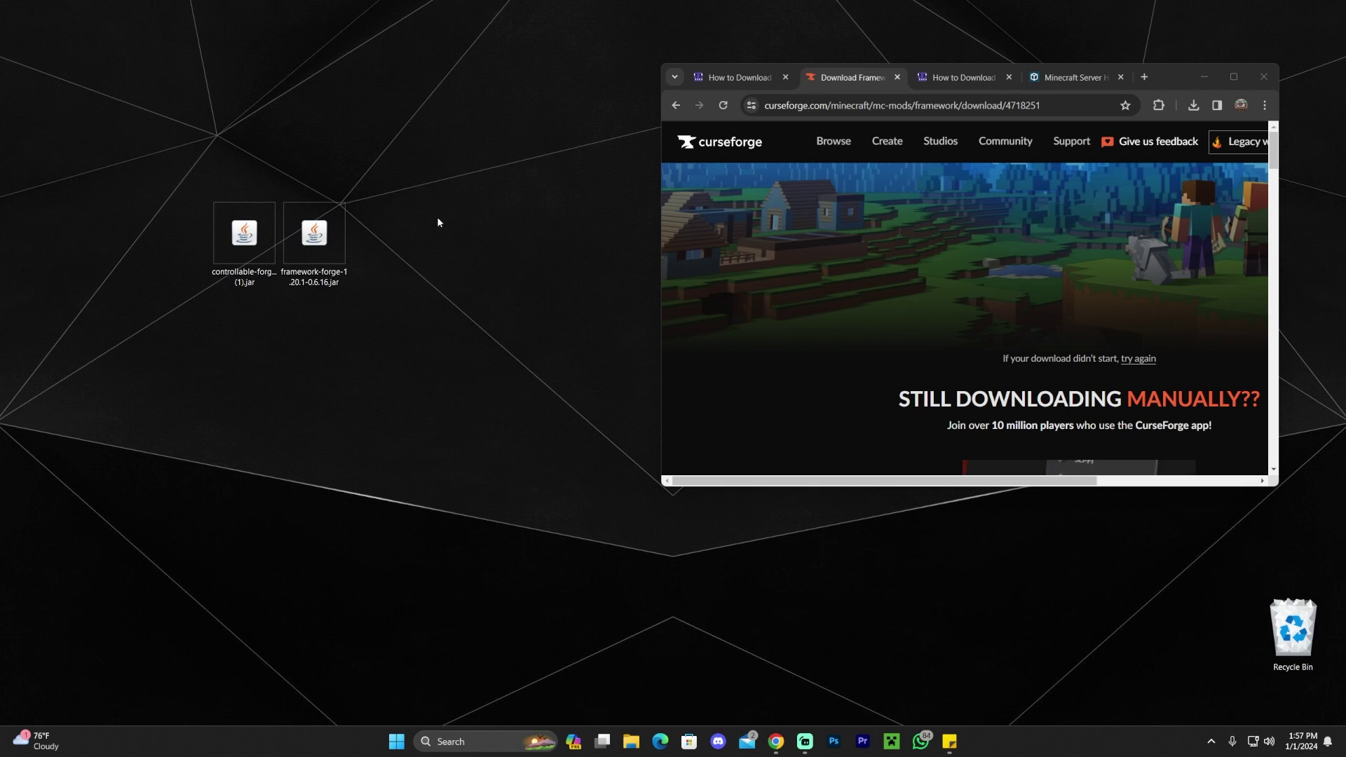
pyautogui.moveTo(438, 221); pyautogui.dragTo(210, 284)
pyautogui.click(506, 227)
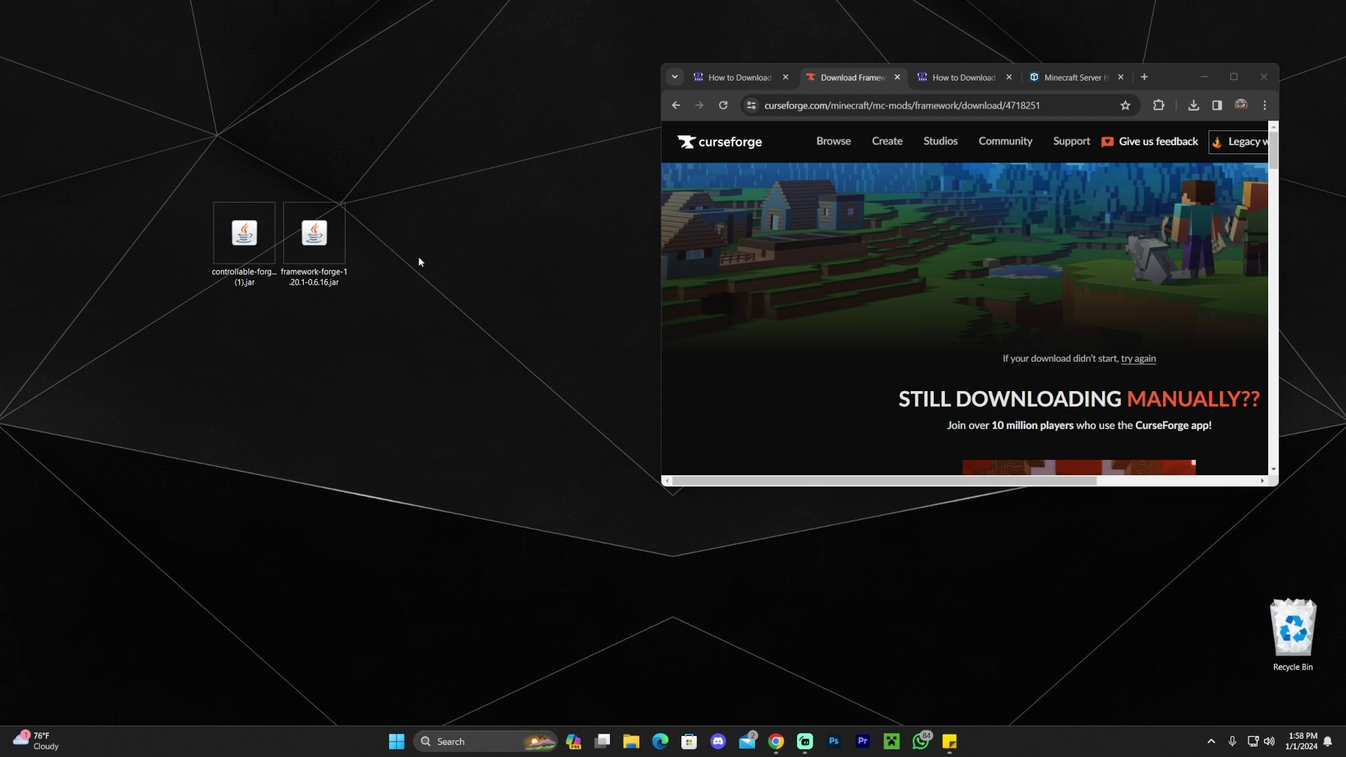
# Reselect both mod jars on the desktop, then maximize Chrome on the Framework download page.
pyautogui.moveTo(373, 192); pyautogui.dragTo(176, 286)
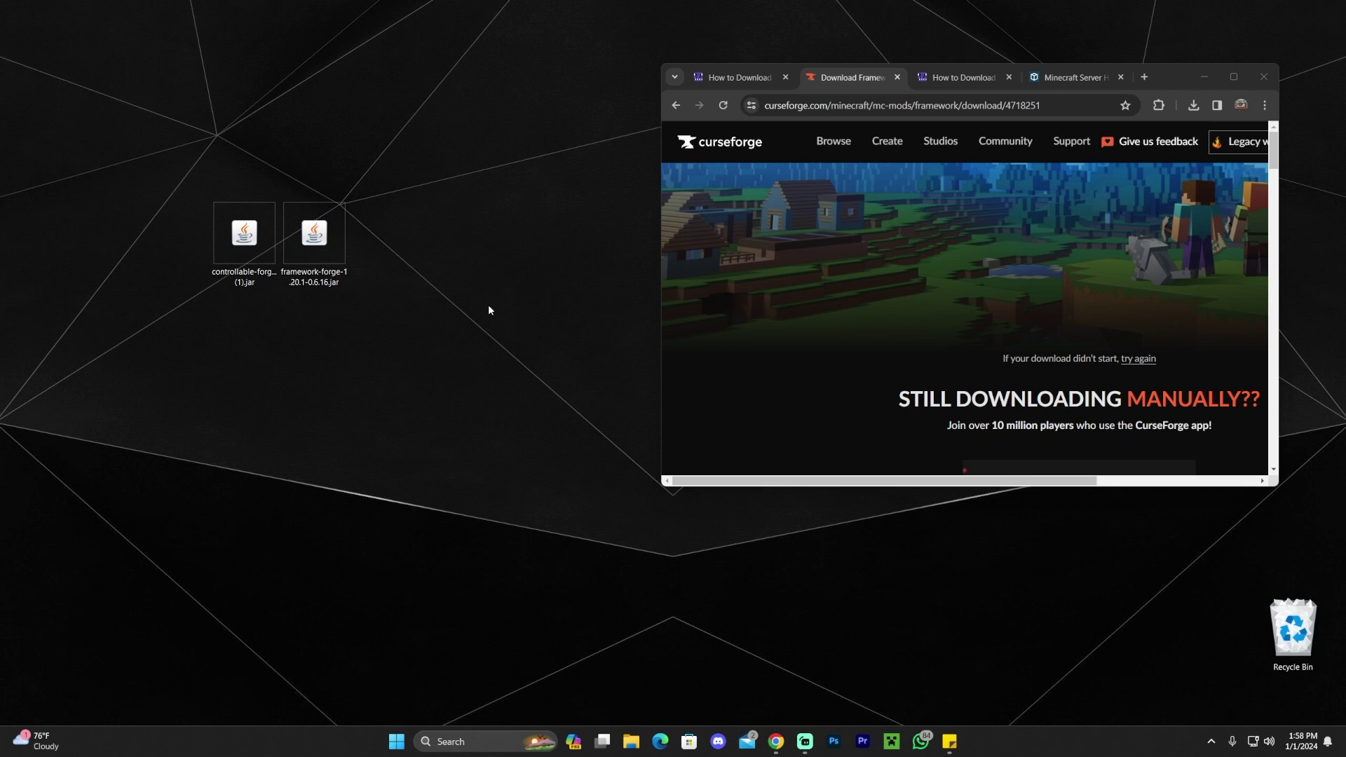
pyautogui.moveTo(474, 204); pyautogui.dragTo(210, 289)
pyautogui.click(535, 407)
pyautogui.moveTo(466, 271); pyautogui.dragTo(267, 238)
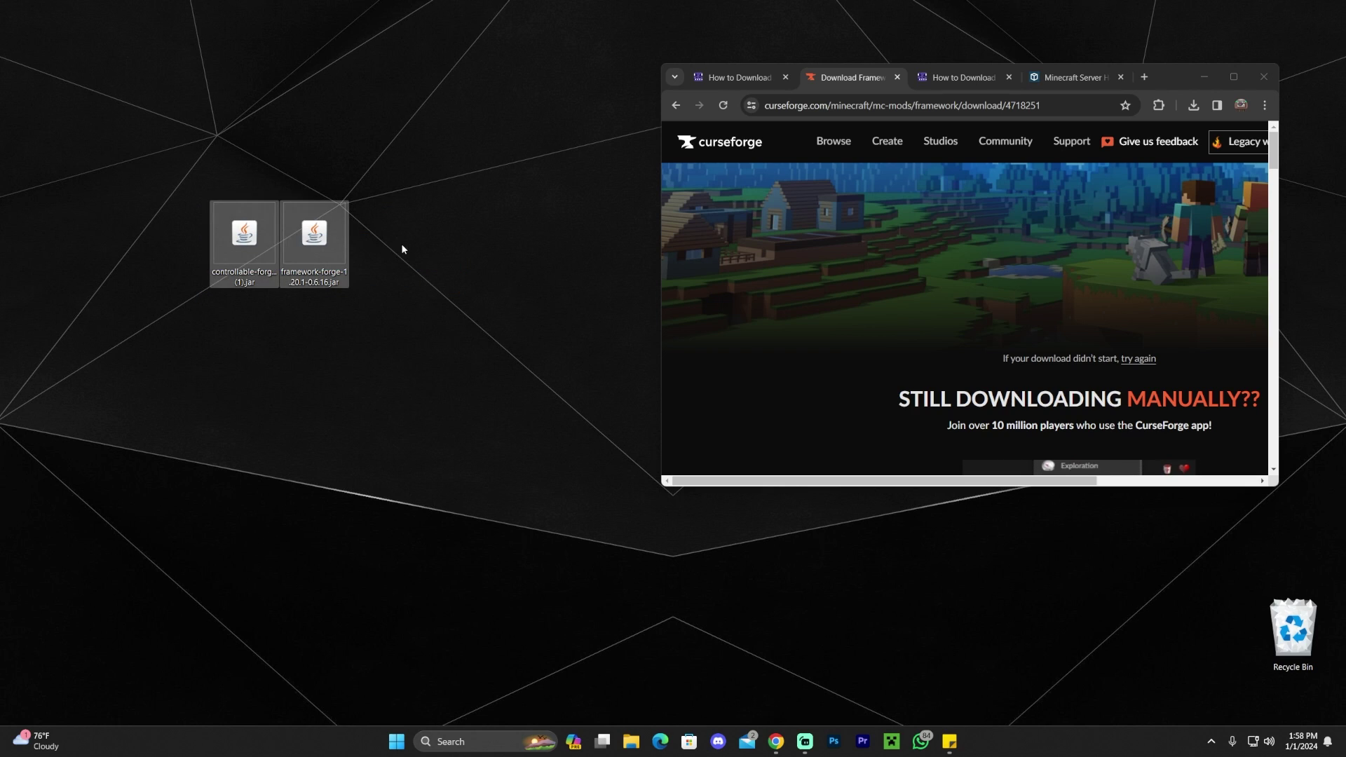
pyautogui.click(254, 284)
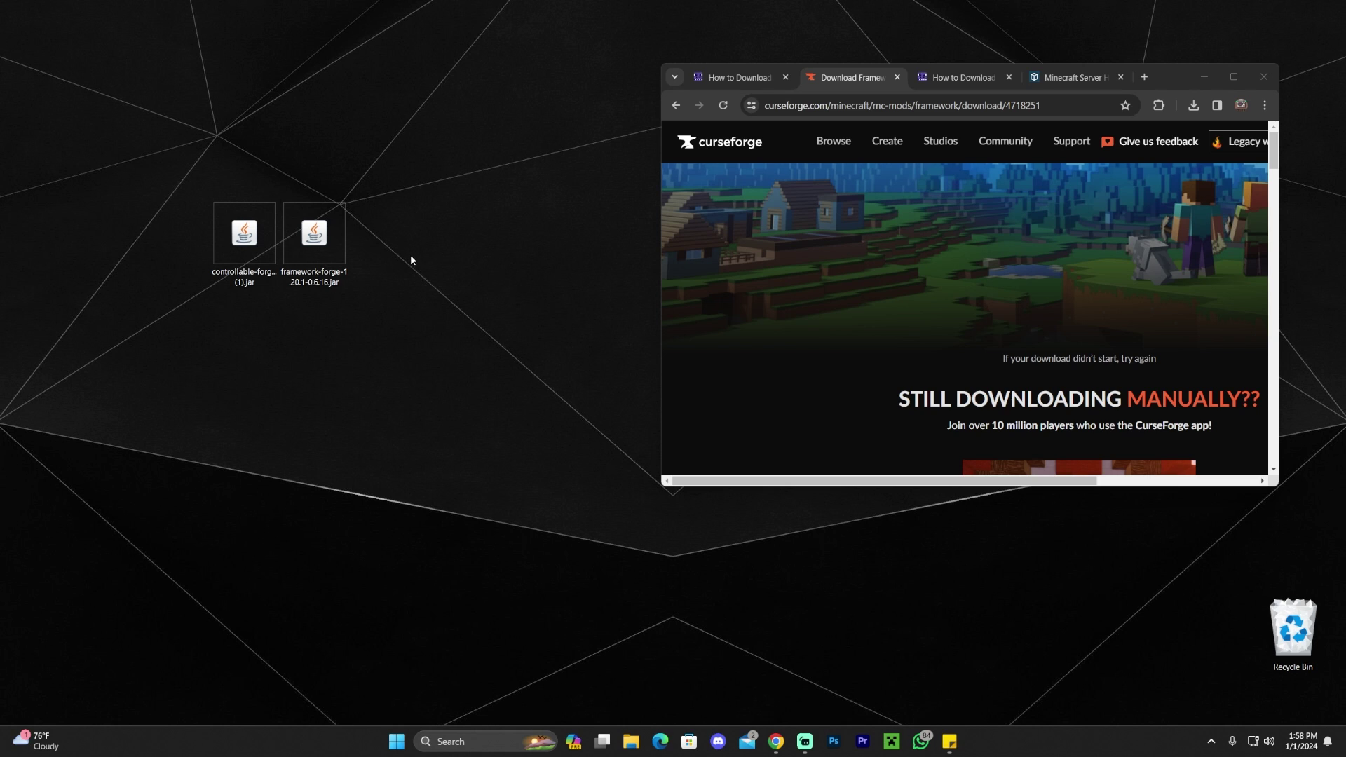
pyautogui.moveTo(413, 251); pyautogui.dragTo(129, 255)
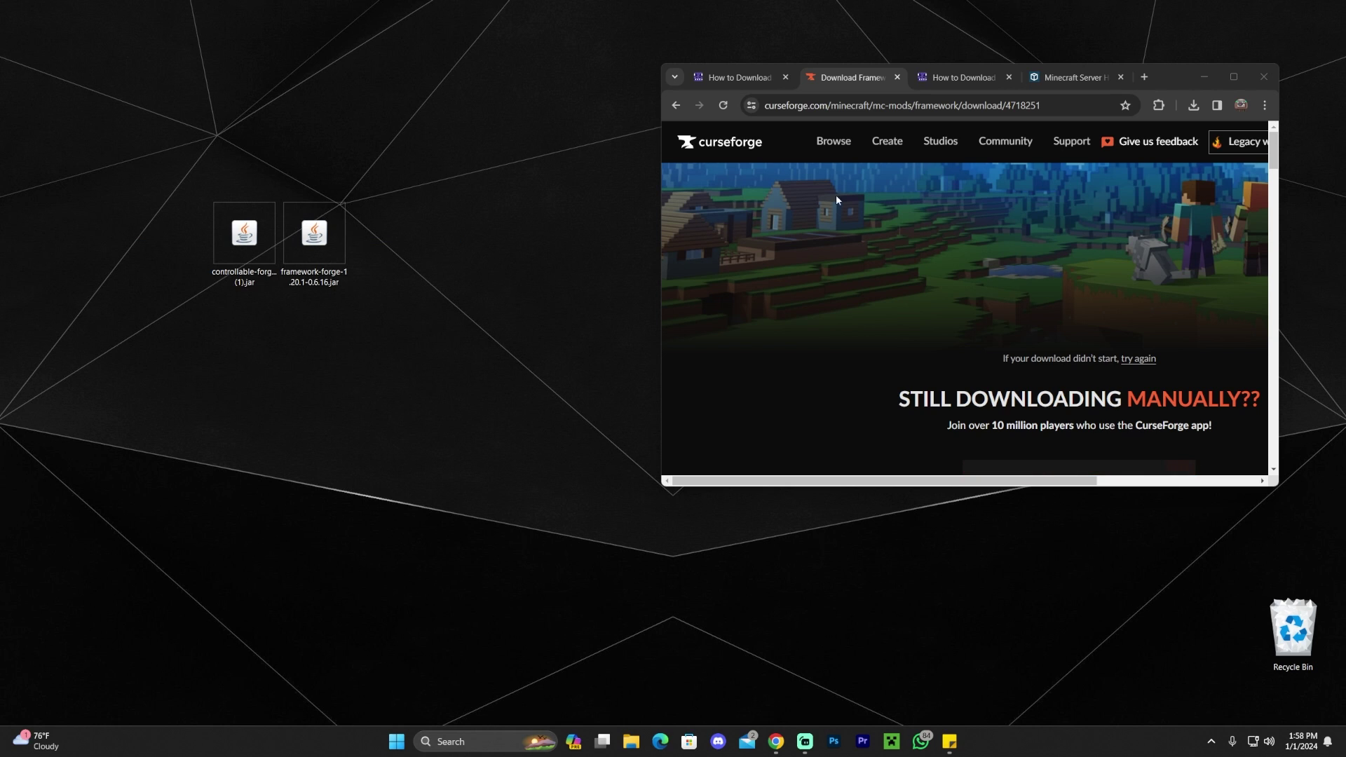
pyautogui.click(1235, 76)
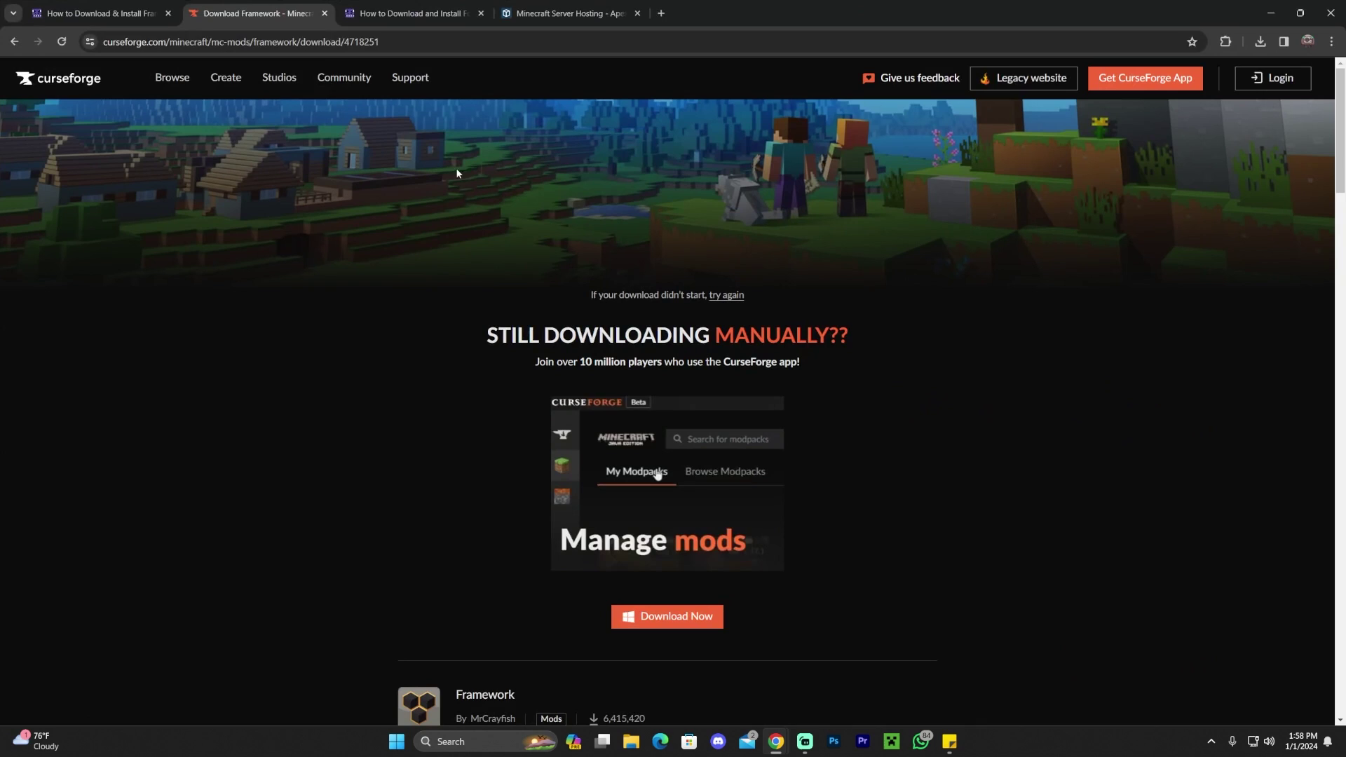
# Close the first guide tab and the Framework download tab, leaving the Forge guide.
pyautogui.click(166, 13)
pyautogui.click(167, 14)
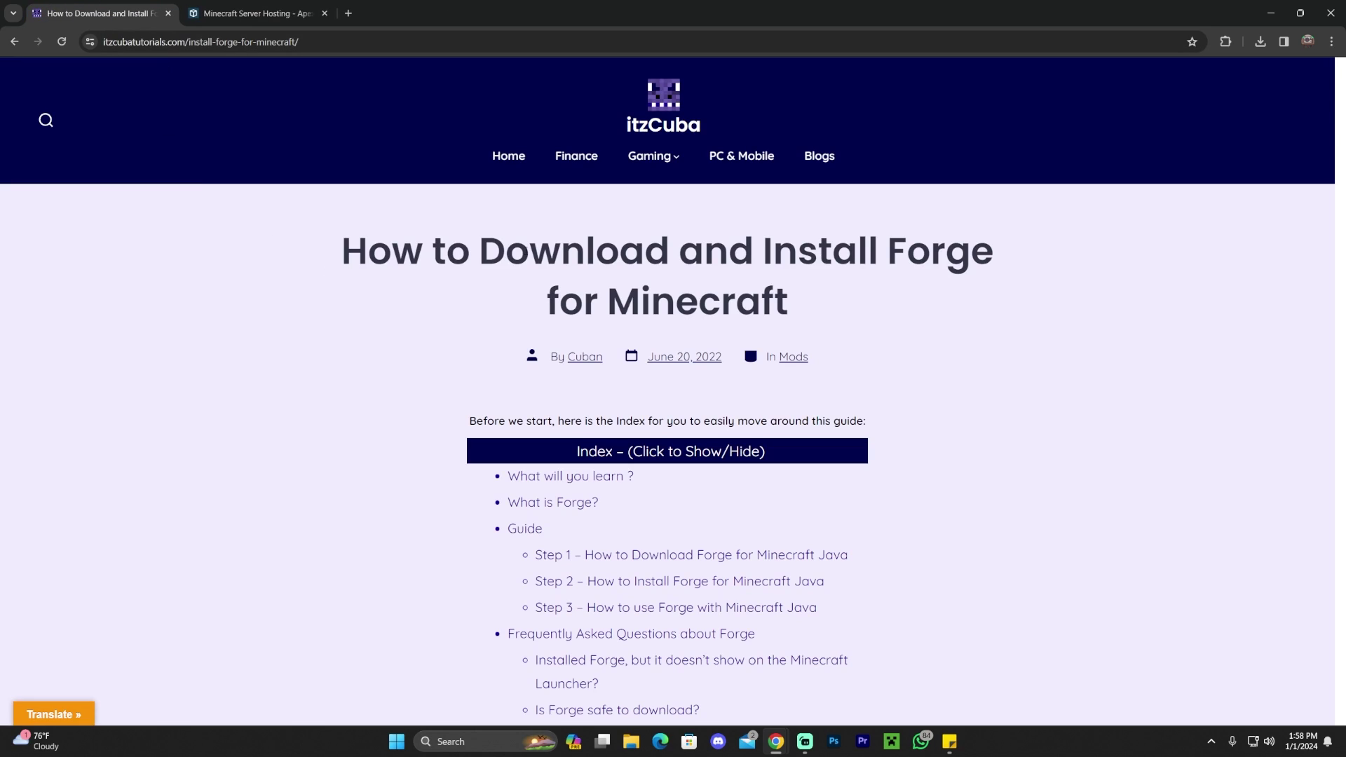
pyautogui.scroll(-5, 935, 282)
pyautogui.scroll(3, 981, 245)
pyautogui.scroll(-15, 925, 228)
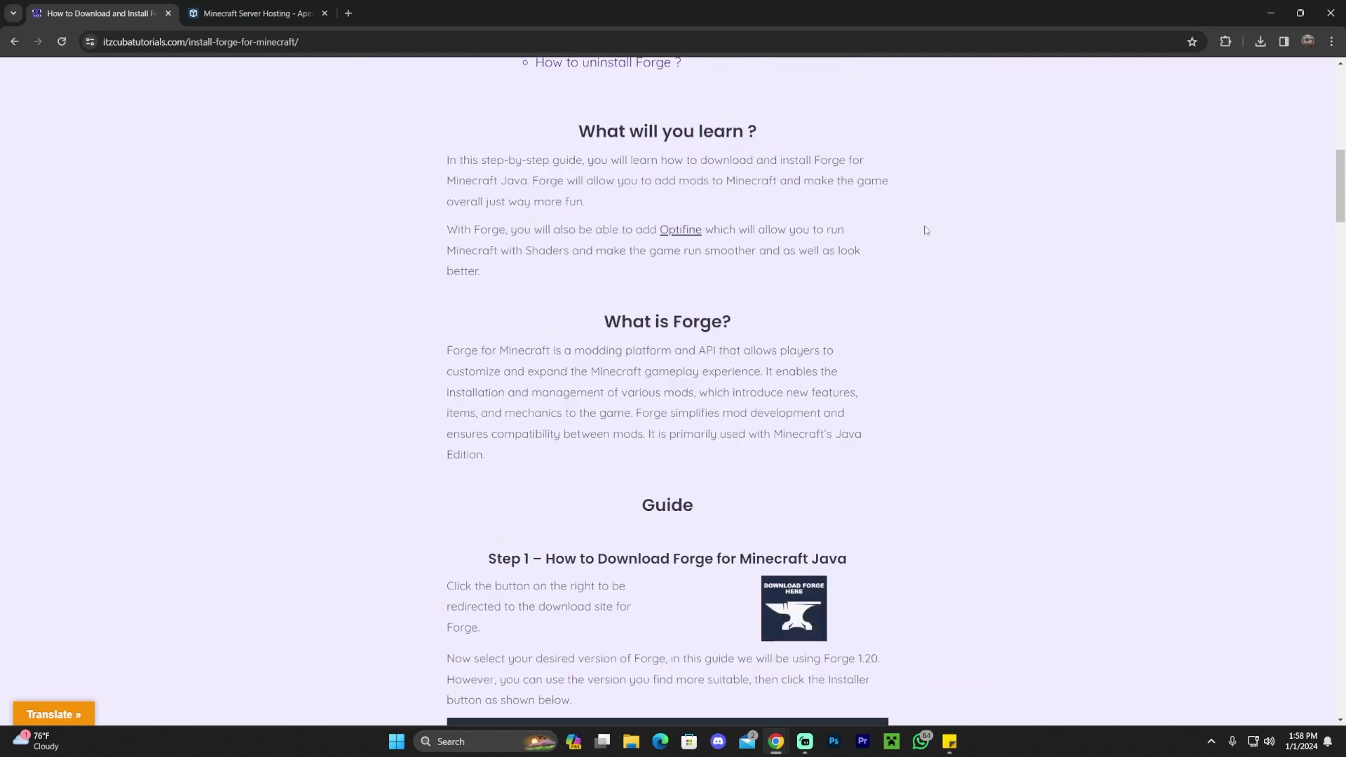
pyautogui.scroll(12, 1024, 343)
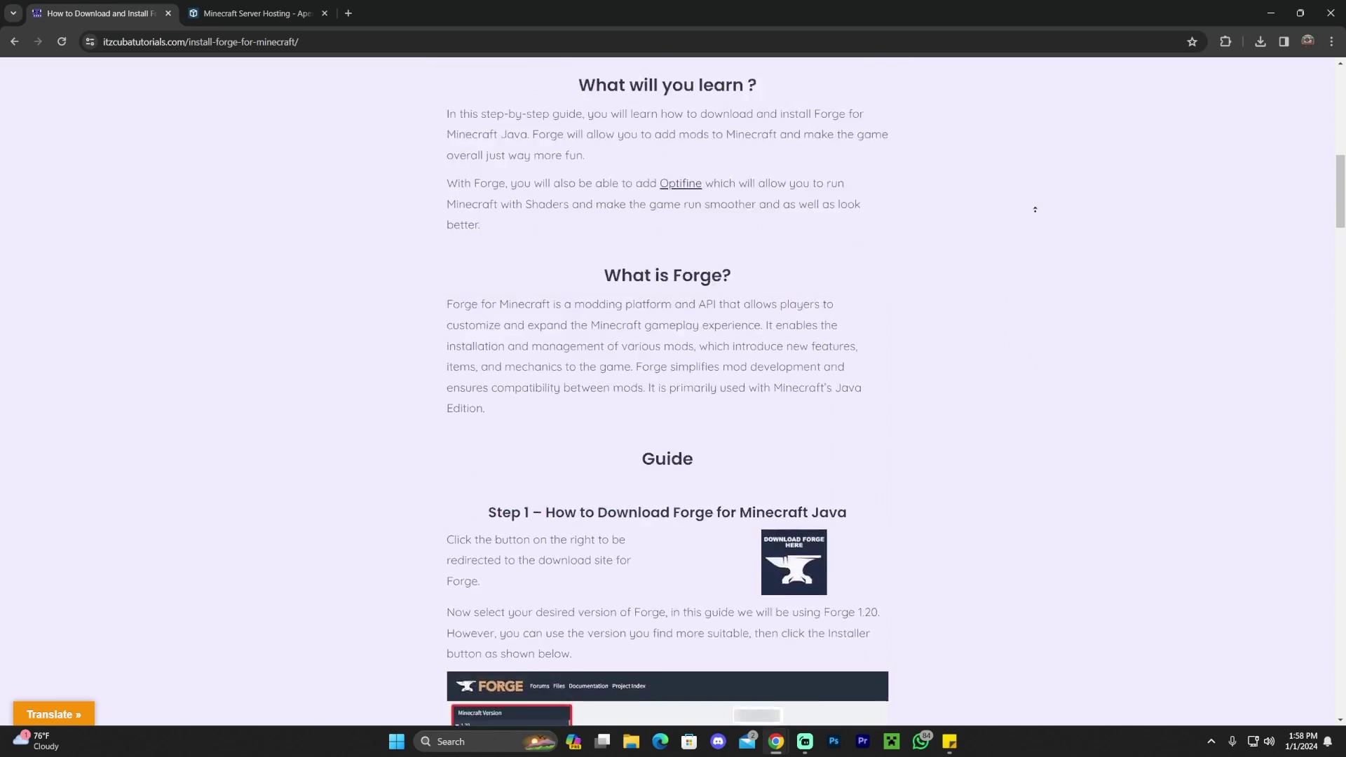
pyautogui.scroll(5, 947, 266)
pyautogui.scroll(2, 974, 272)
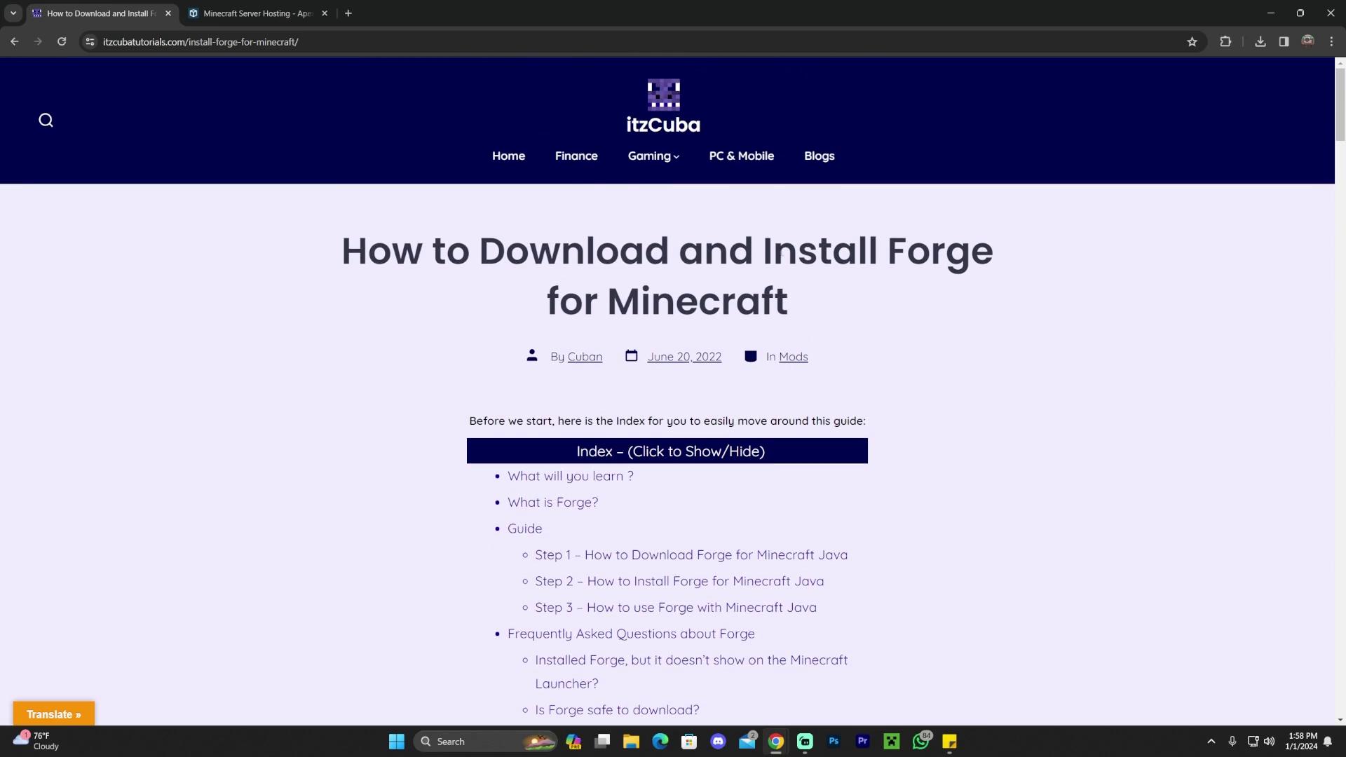
# Collapse the Forge guide's Index and follow Step 1's Download Forge Here link.
pyautogui.click(756, 454)
pyautogui.scroll(-7, 980, 300)
pyautogui.scroll(5, 500, 221)
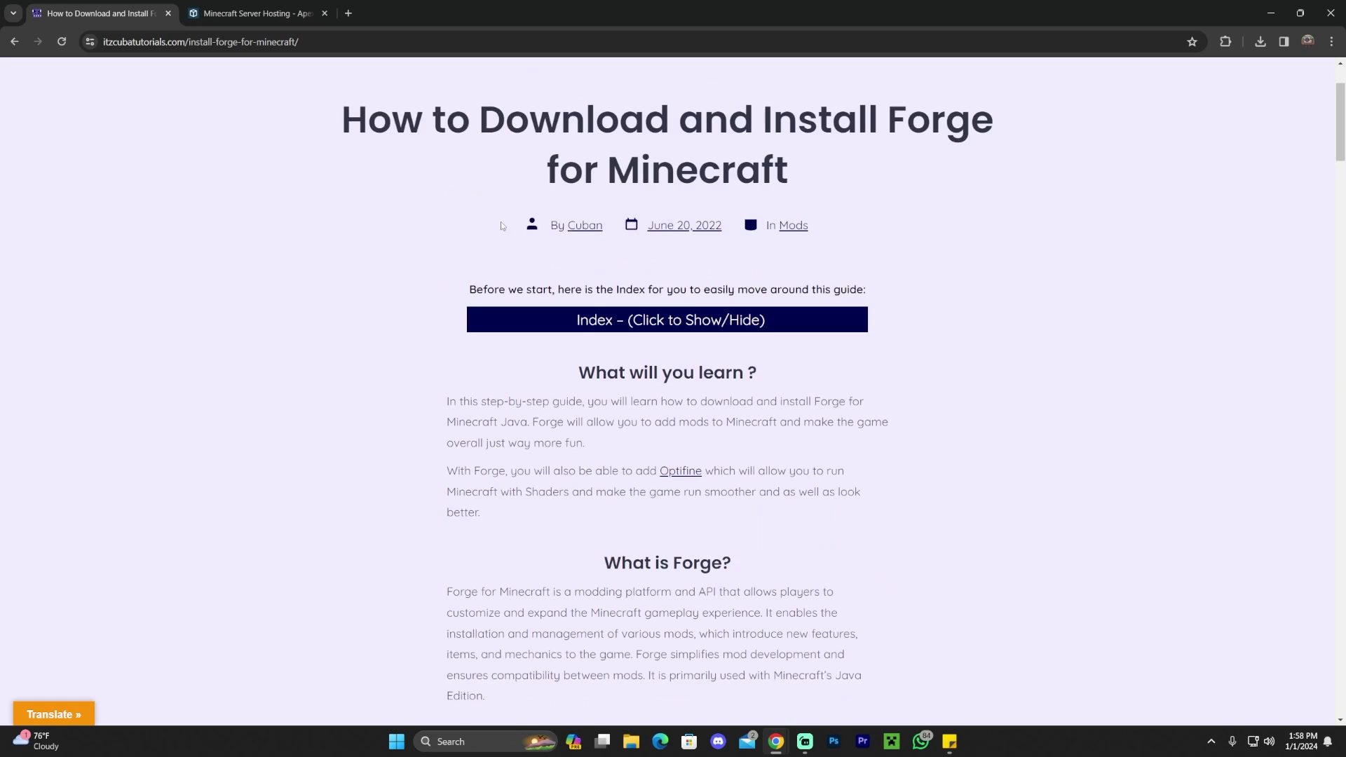
pyautogui.scroll(-8, 561, 239)
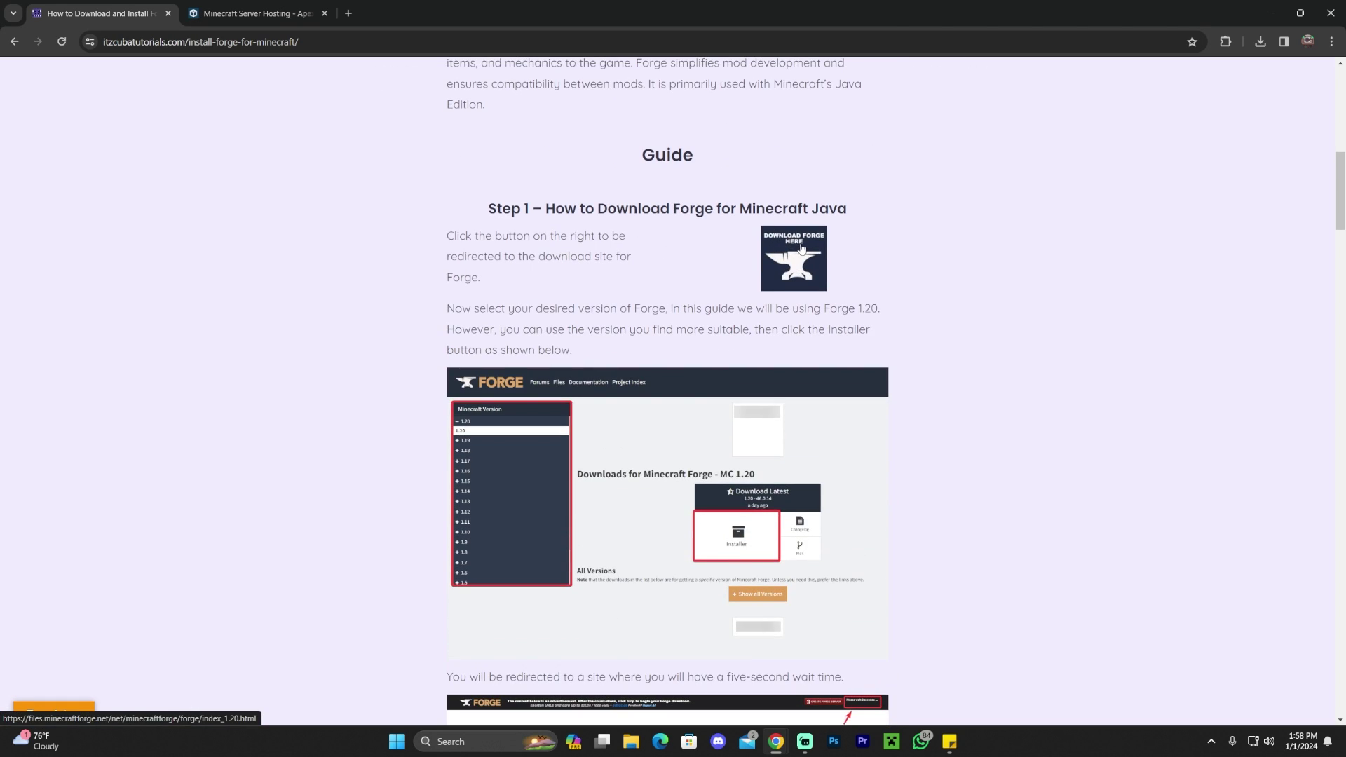
pyautogui.click(802, 248)
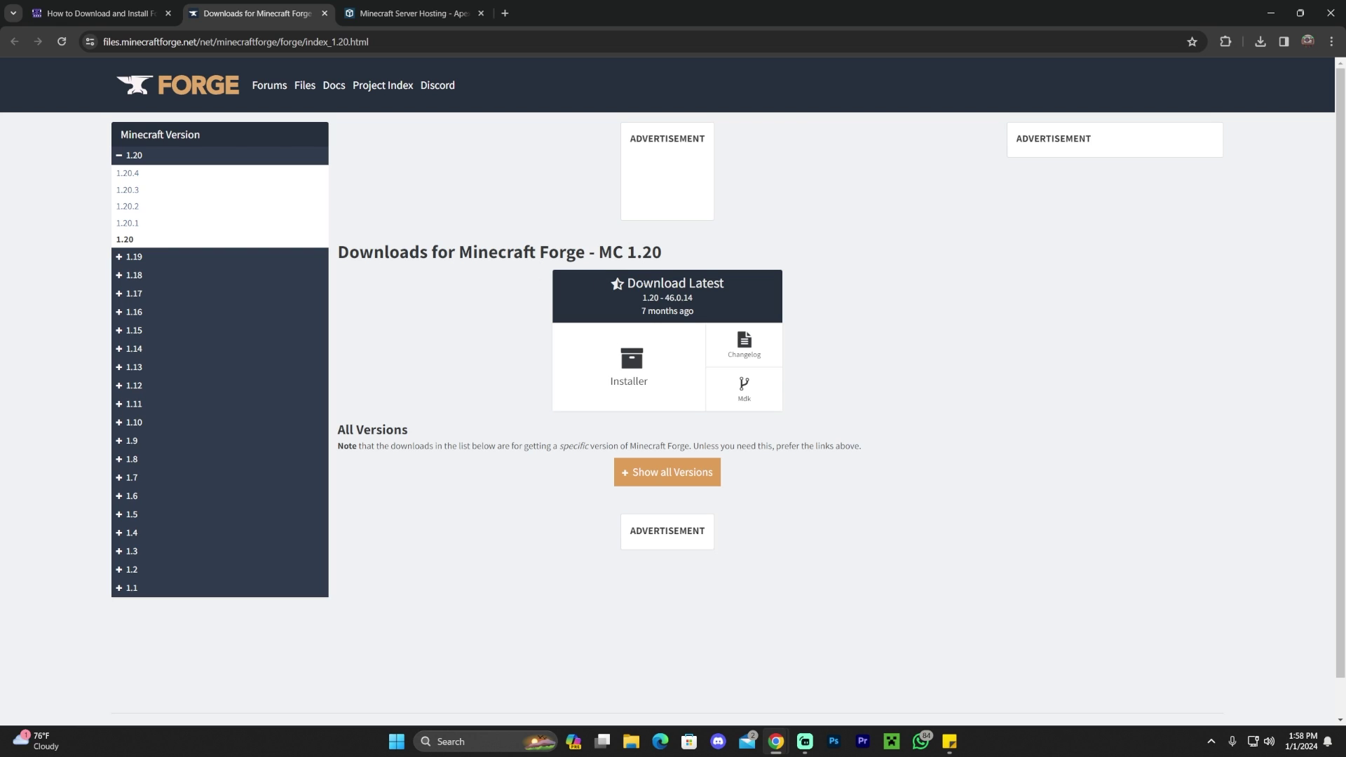
# Switch the Forge site to Minecraft 1.20.1 and request its latest installer, 47.2.19.
pyautogui.moveTo(665, 255); pyautogui.dragTo(589, 255)
pyautogui.click(656, 255)
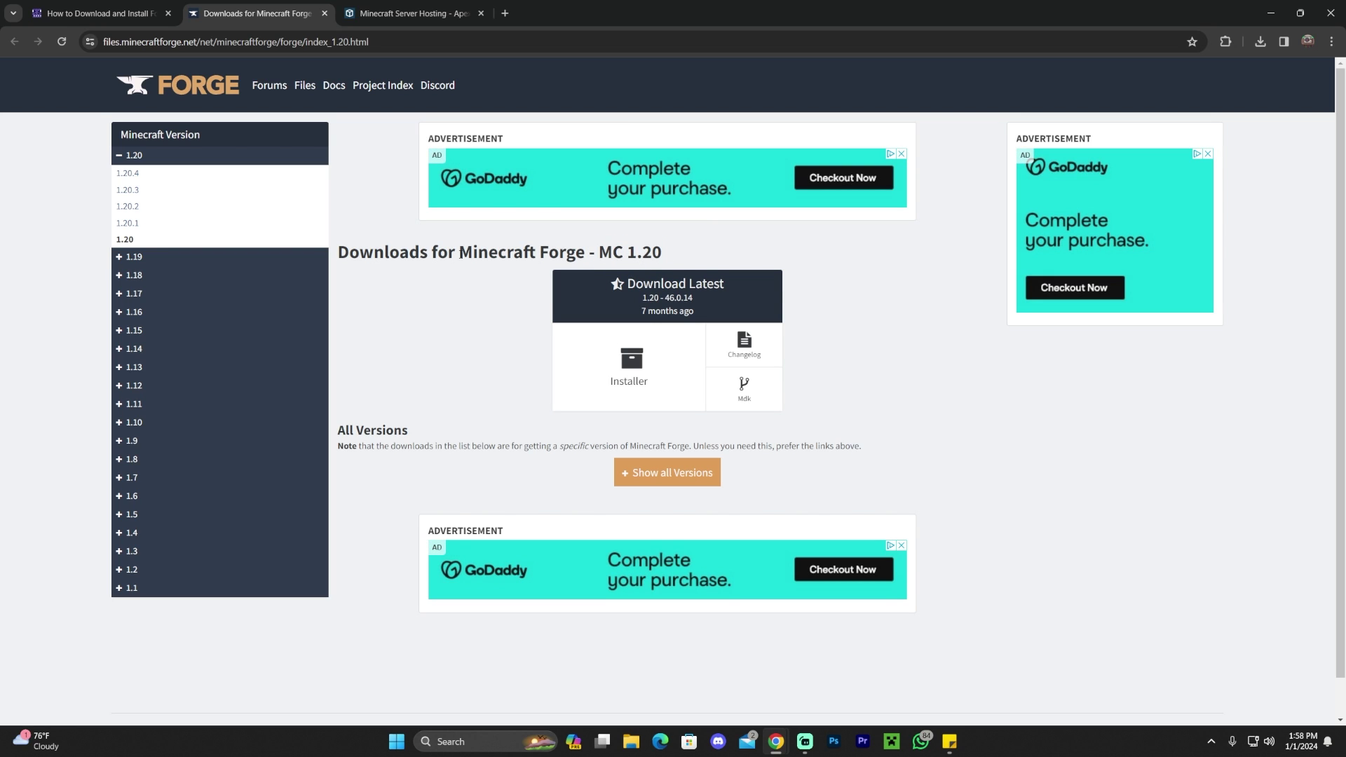
pyautogui.press('super+Down')
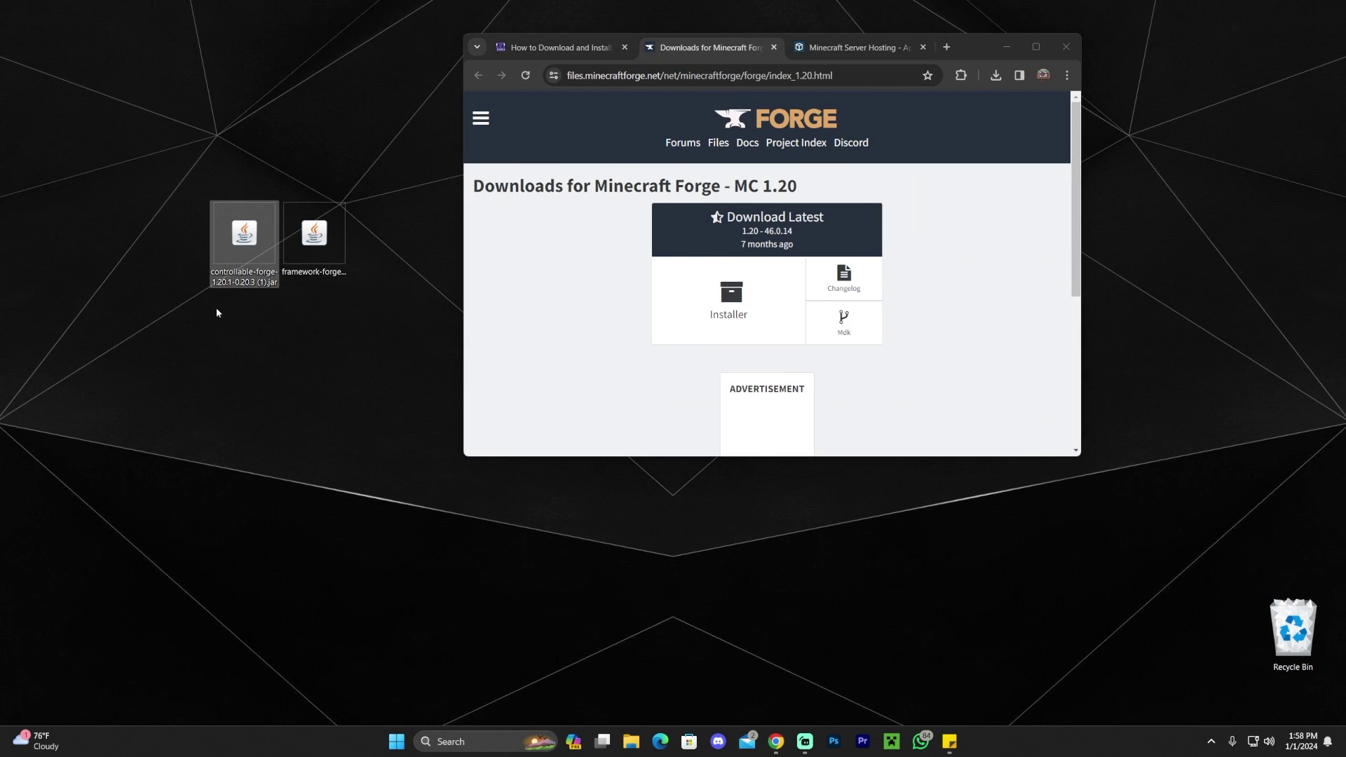
pyautogui.press('super+Up')
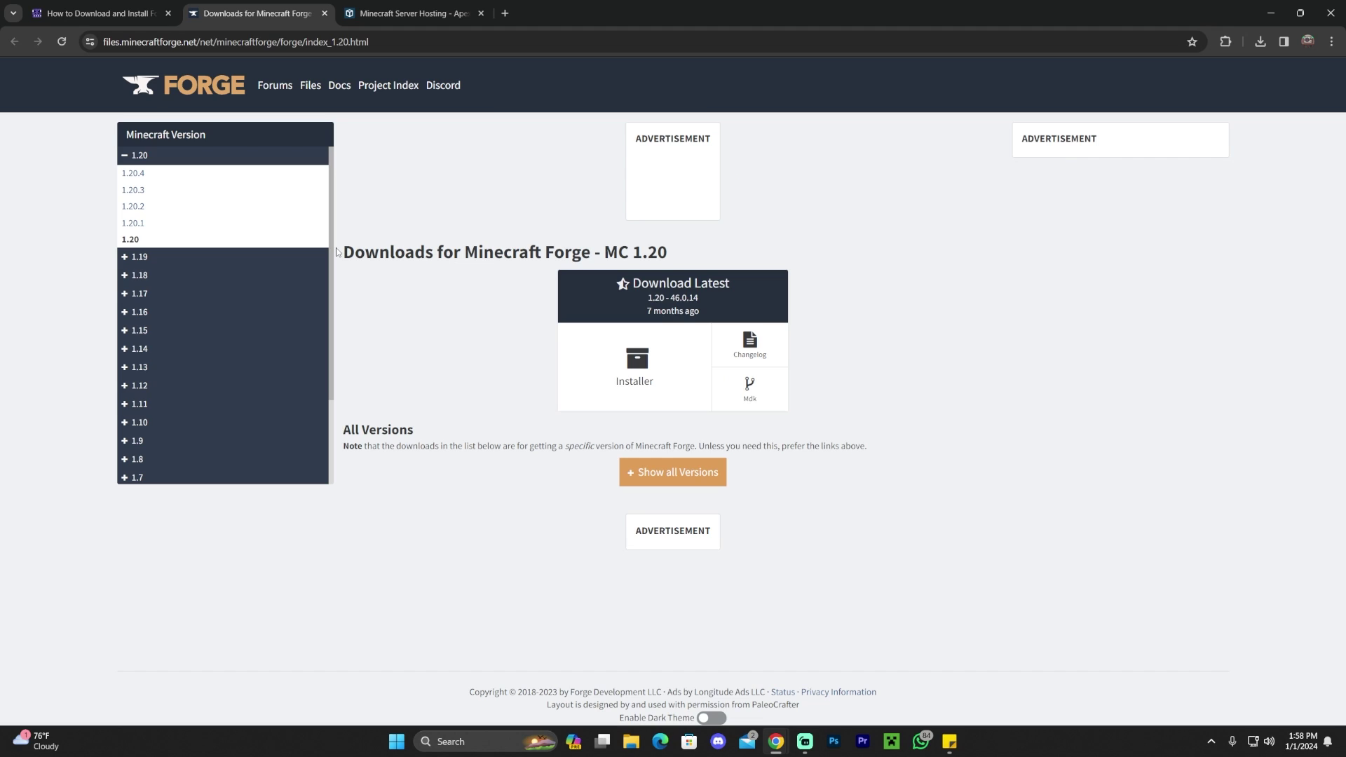
pyautogui.click(136, 229)
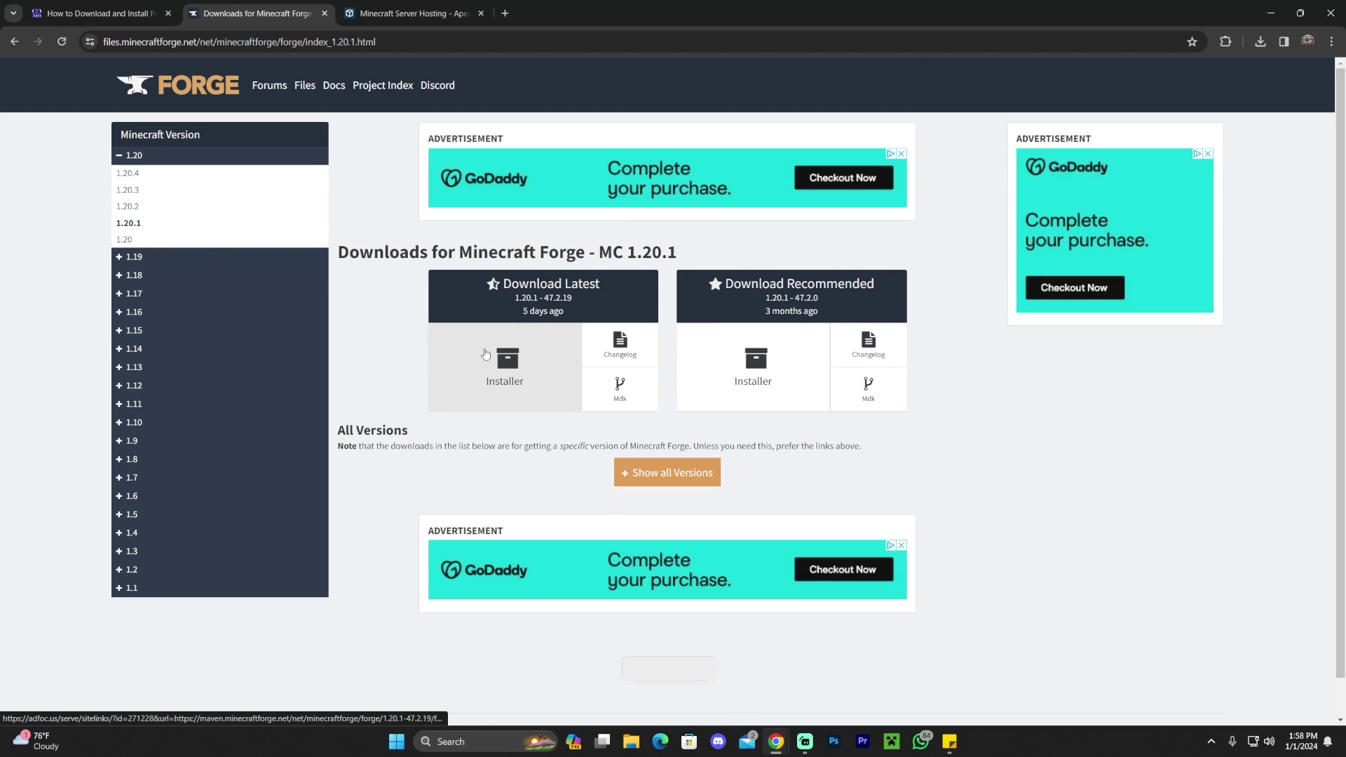
pyautogui.moveTo(691, 247); pyautogui.dragTo(629, 252)
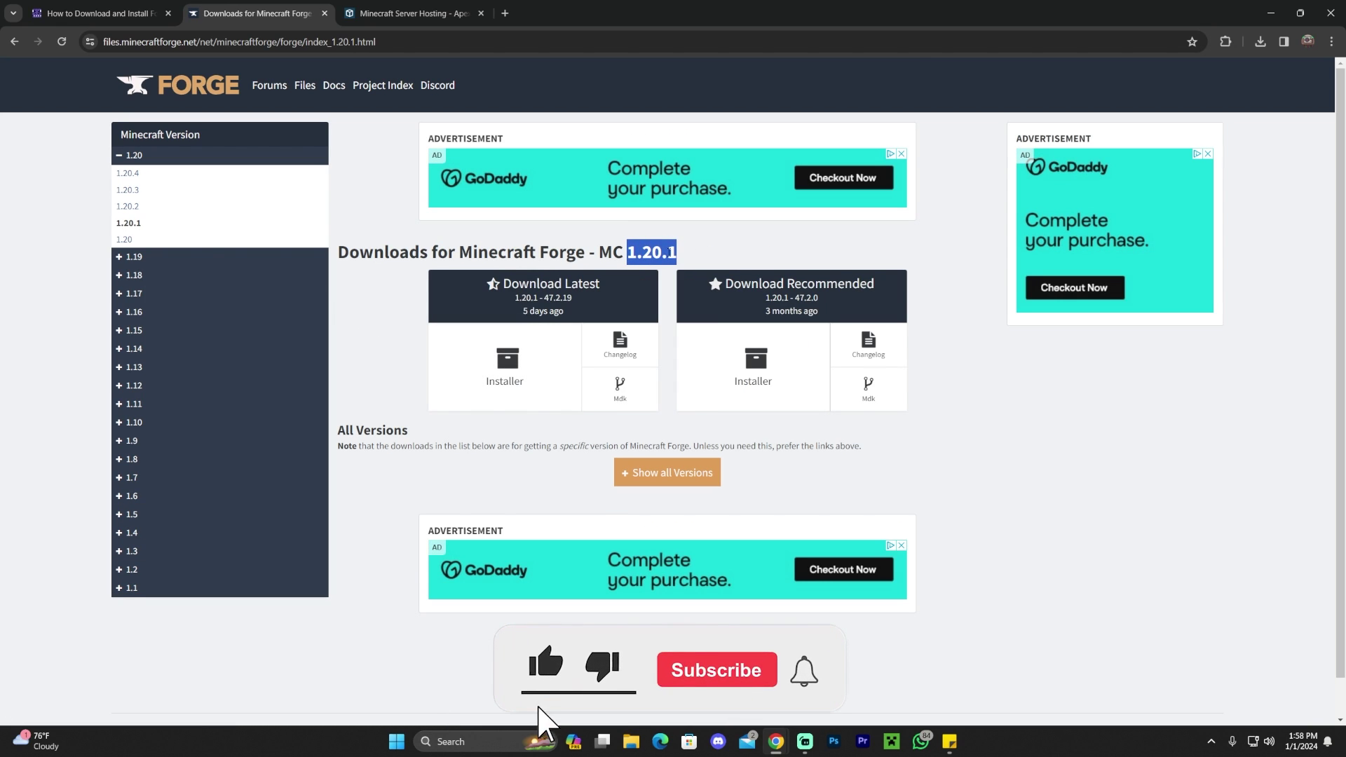
pyautogui.click(505, 365)
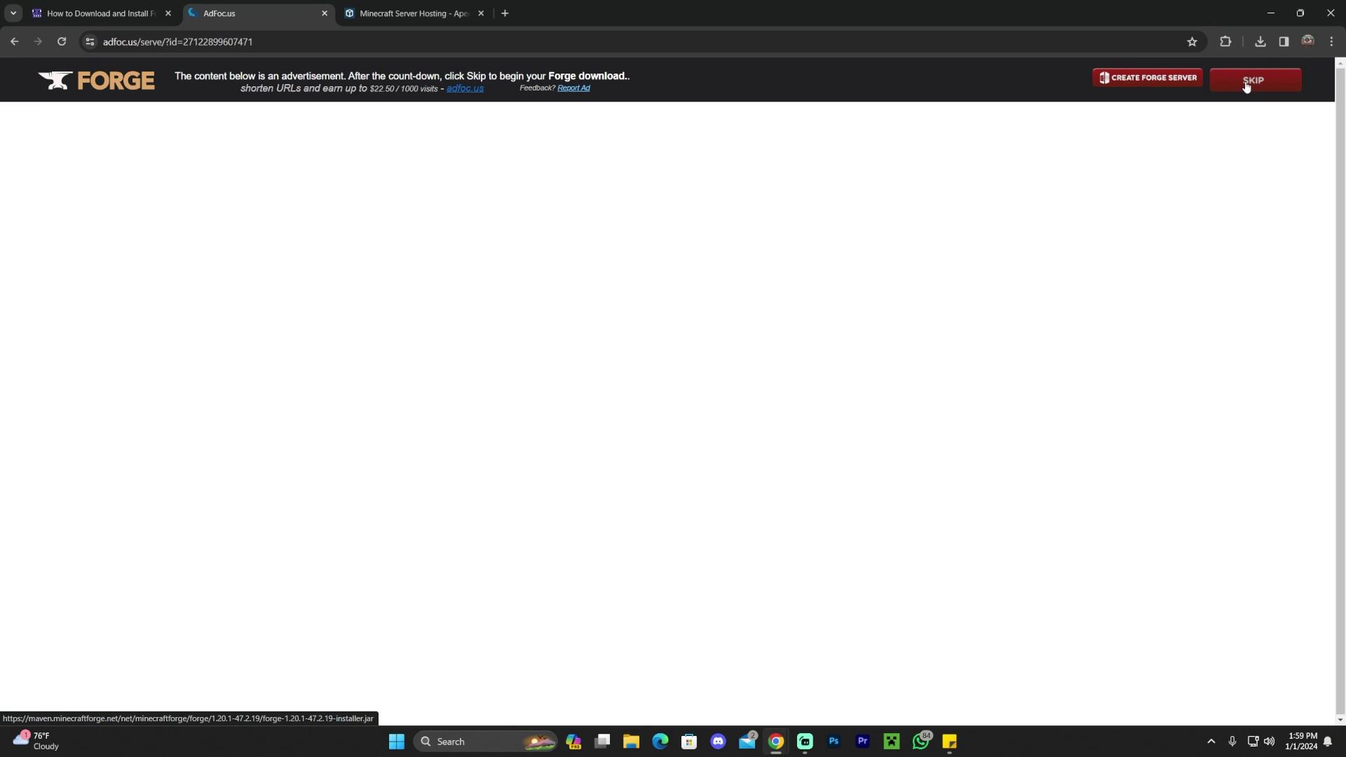
# Skip the ad and save the Forge 1.20.1-47.2.19 installer to Downloads.
pyautogui.click(1254, 82)
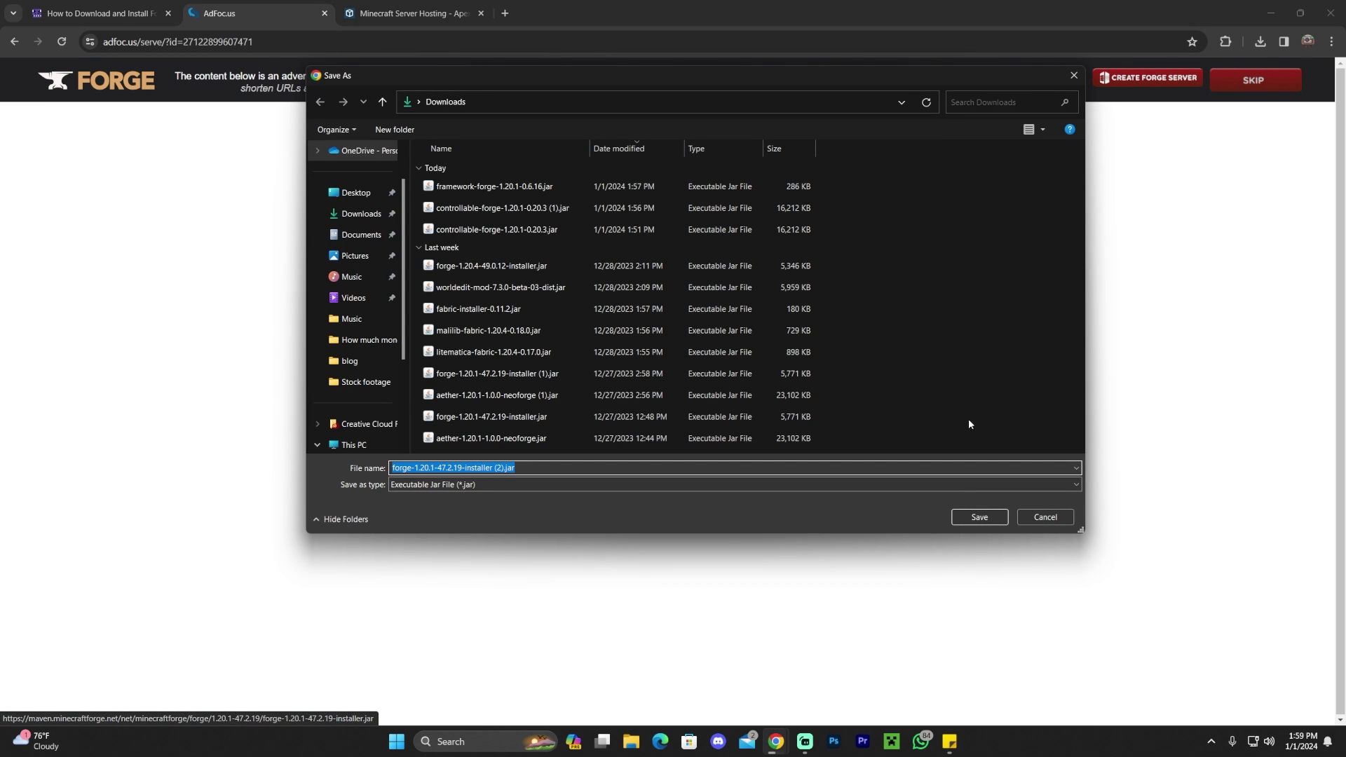
pyautogui.click(976, 519)
pyautogui.doubleClick(844, 6)
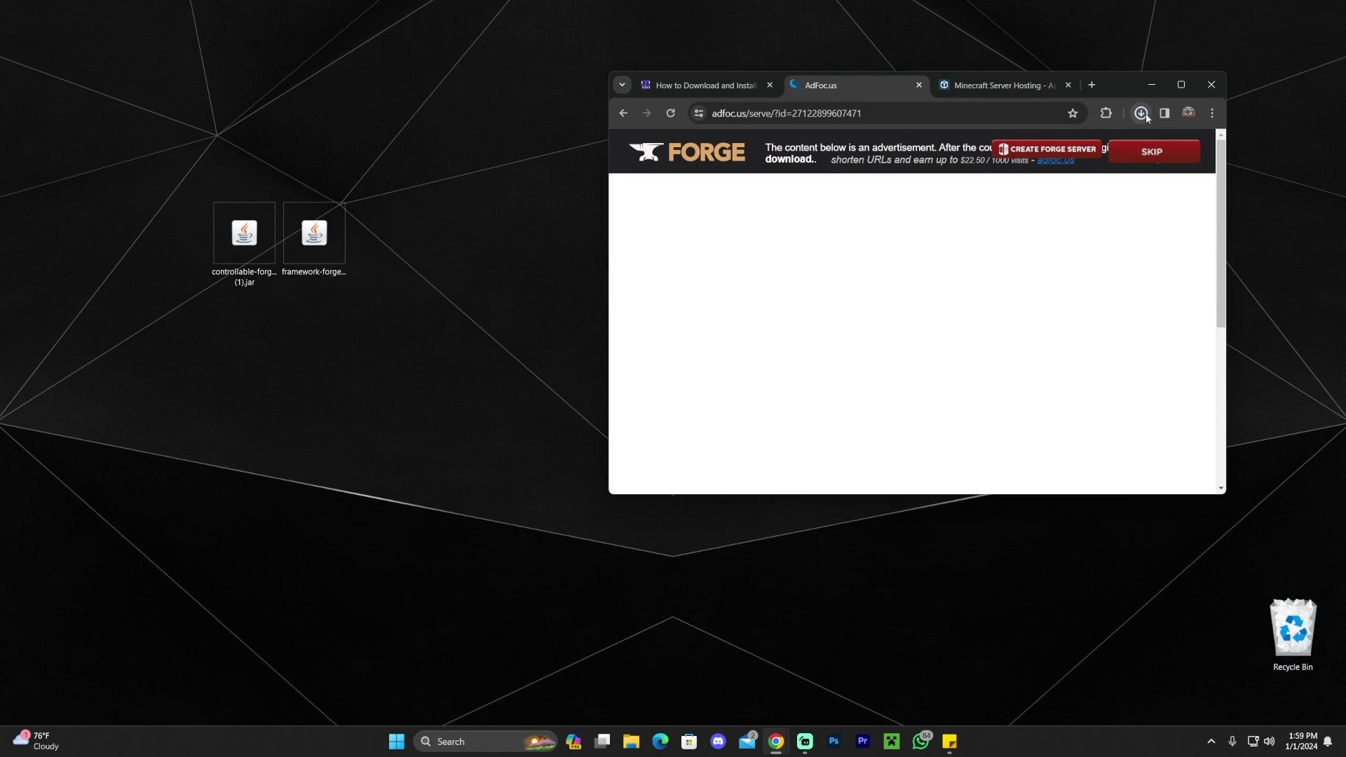
pyautogui.click(1141, 113)
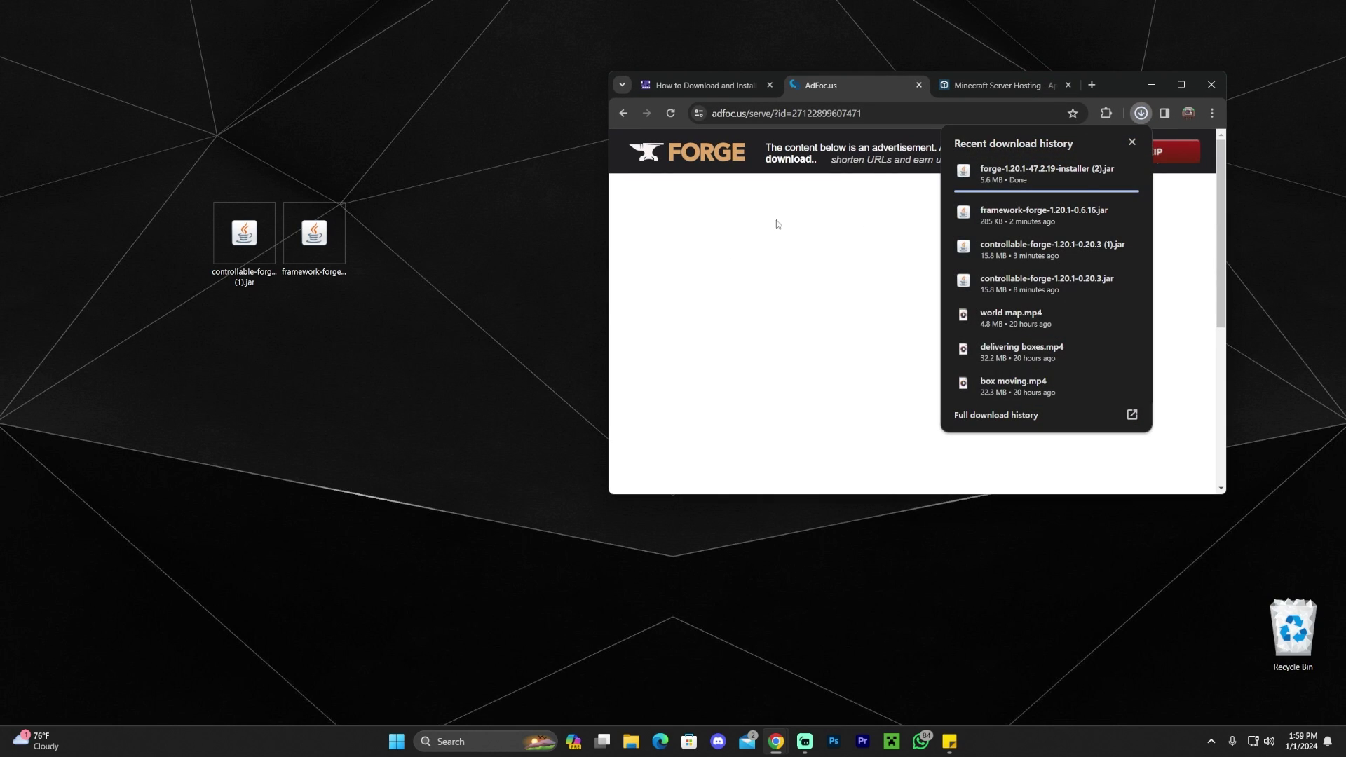
pyautogui.click(421, 214)
pyautogui.click(1142, 113)
# Drag the Forge installer onto the desktop and move all three jars to the desktop centre.
pyautogui.moveTo(1042, 176); pyautogui.dragTo(266, 403)
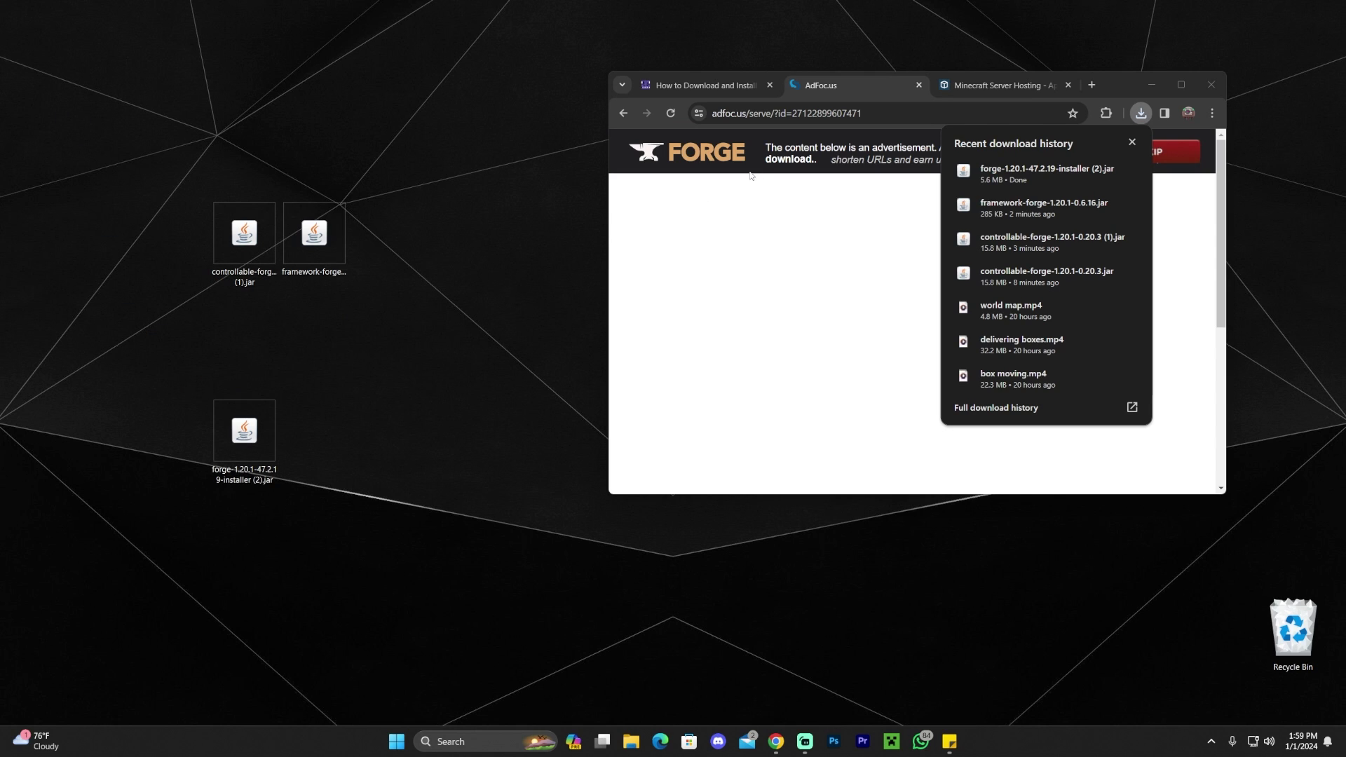
pyautogui.click(1154, 86)
pyautogui.click(1156, 87)
pyautogui.moveTo(425, 131); pyautogui.dragTo(165, 490)
pyautogui.moveTo(309, 212); pyautogui.dragTo(733, 214)
pyautogui.click(895, 236)
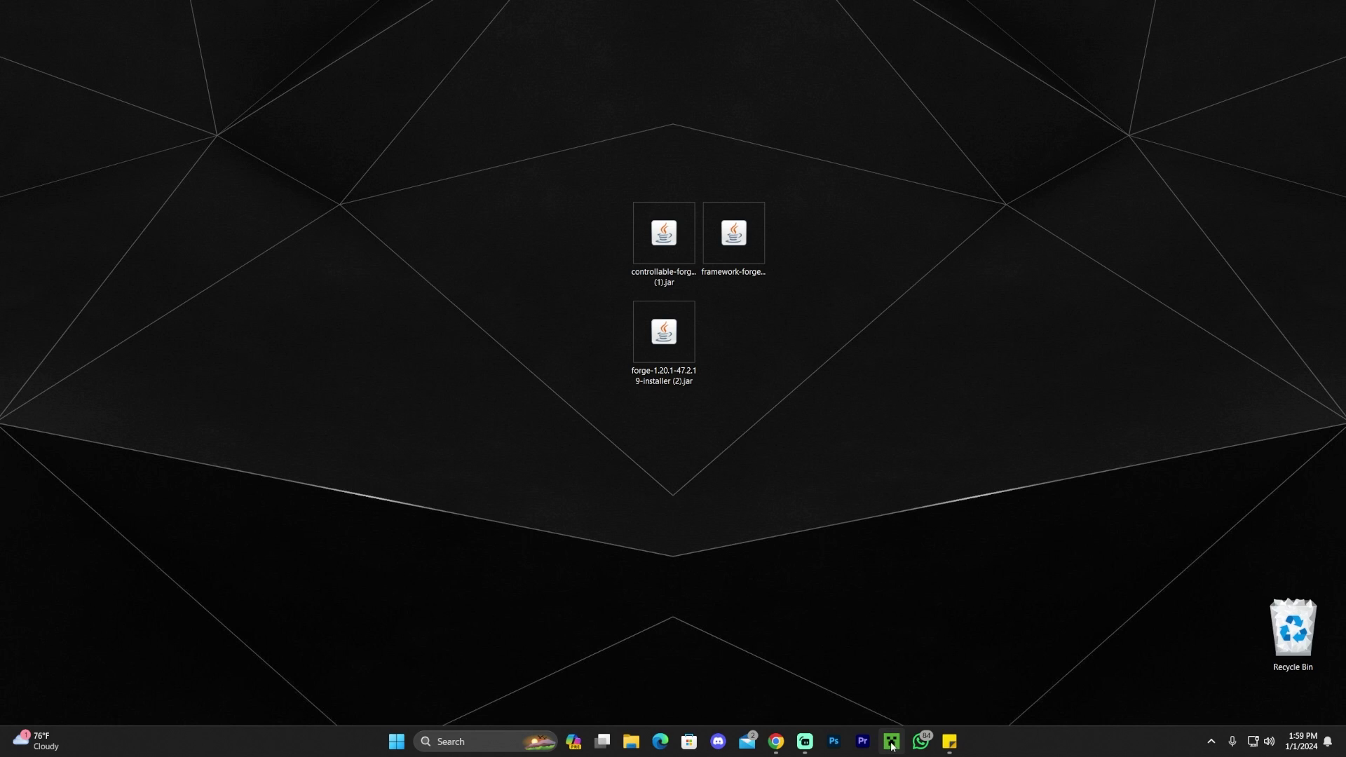
# Launch the Forge installer, then shrink and reposition the browser showing the Java 17 guide.
pyautogui.doubleClick(666, 327)
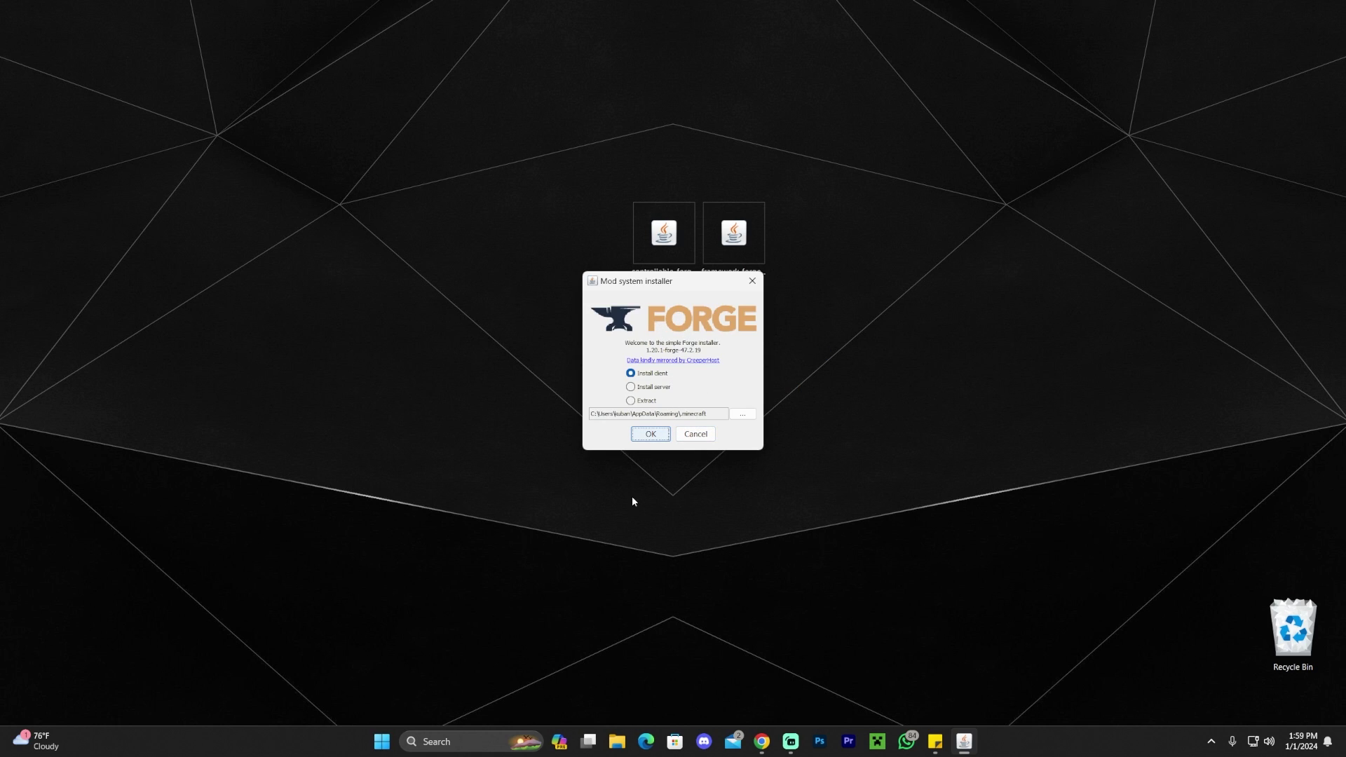
pyautogui.click(761, 740)
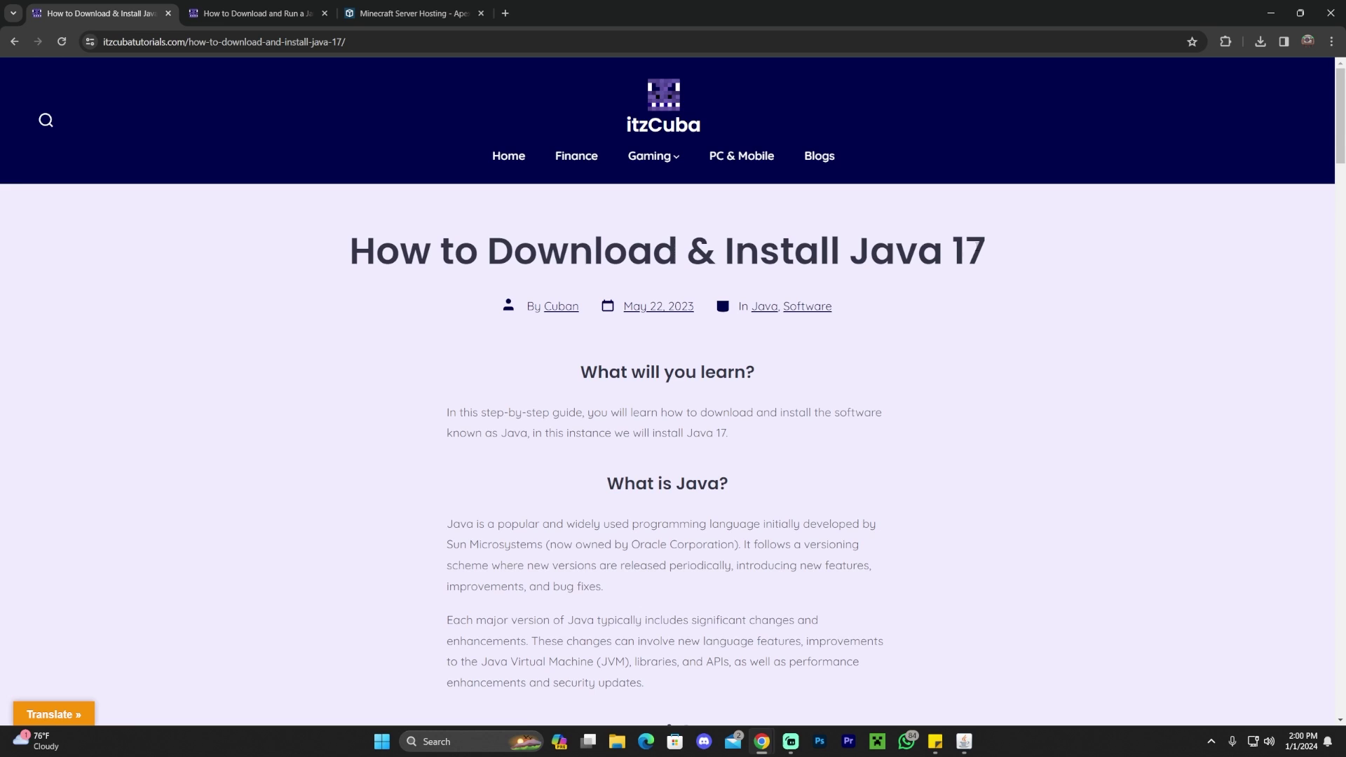
pyautogui.scroll(-13, 582, 239)
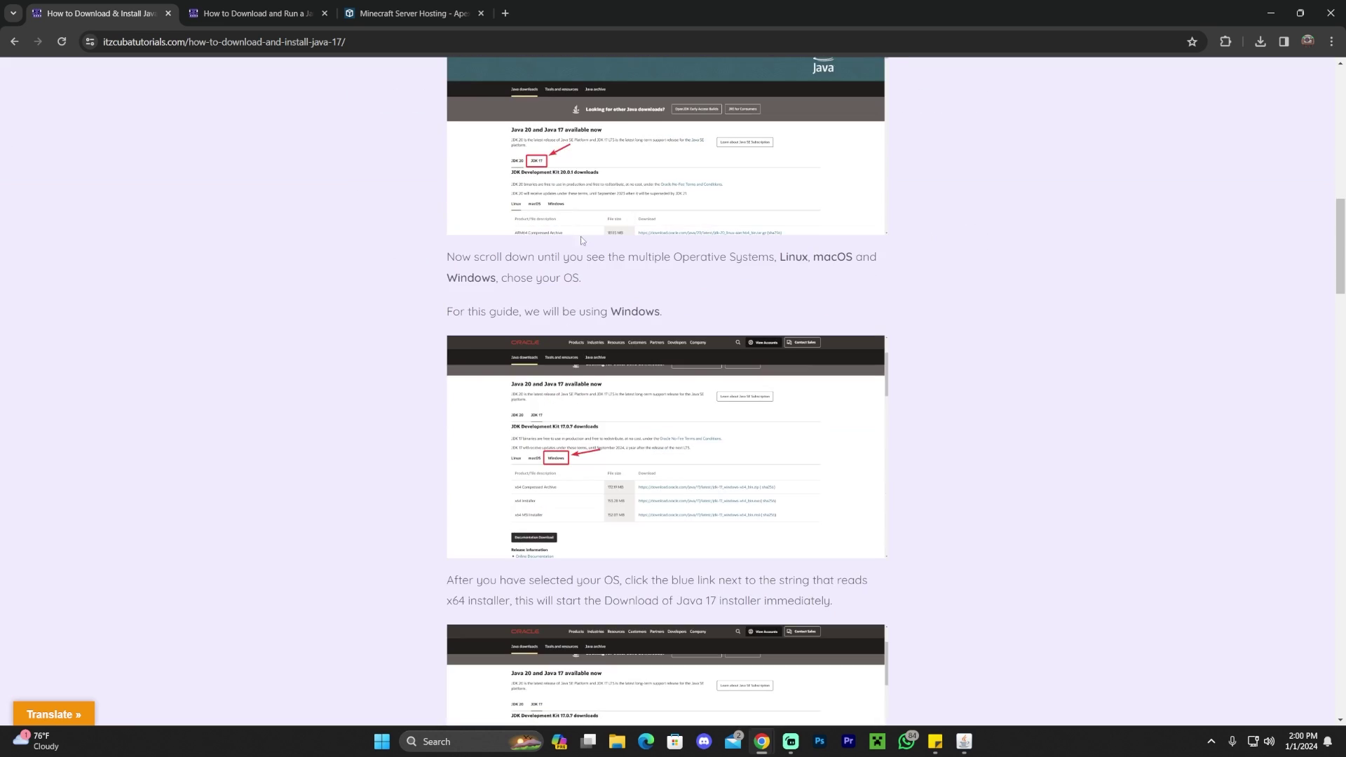
pyautogui.scroll(13, 581, 237)
pyautogui.doubleClick(777, 16)
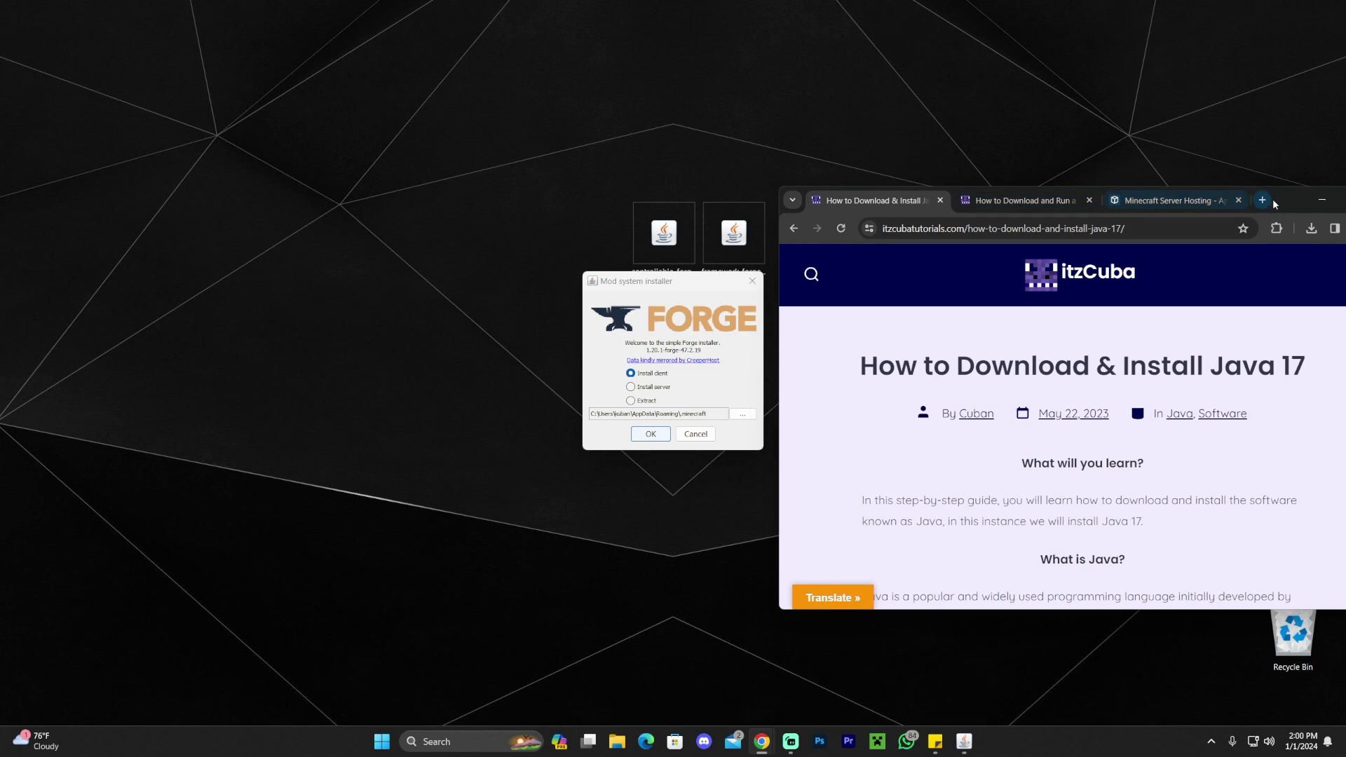
pyautogui.moveTo(1273, 200); pyautogui.dragTo(1212, 159)
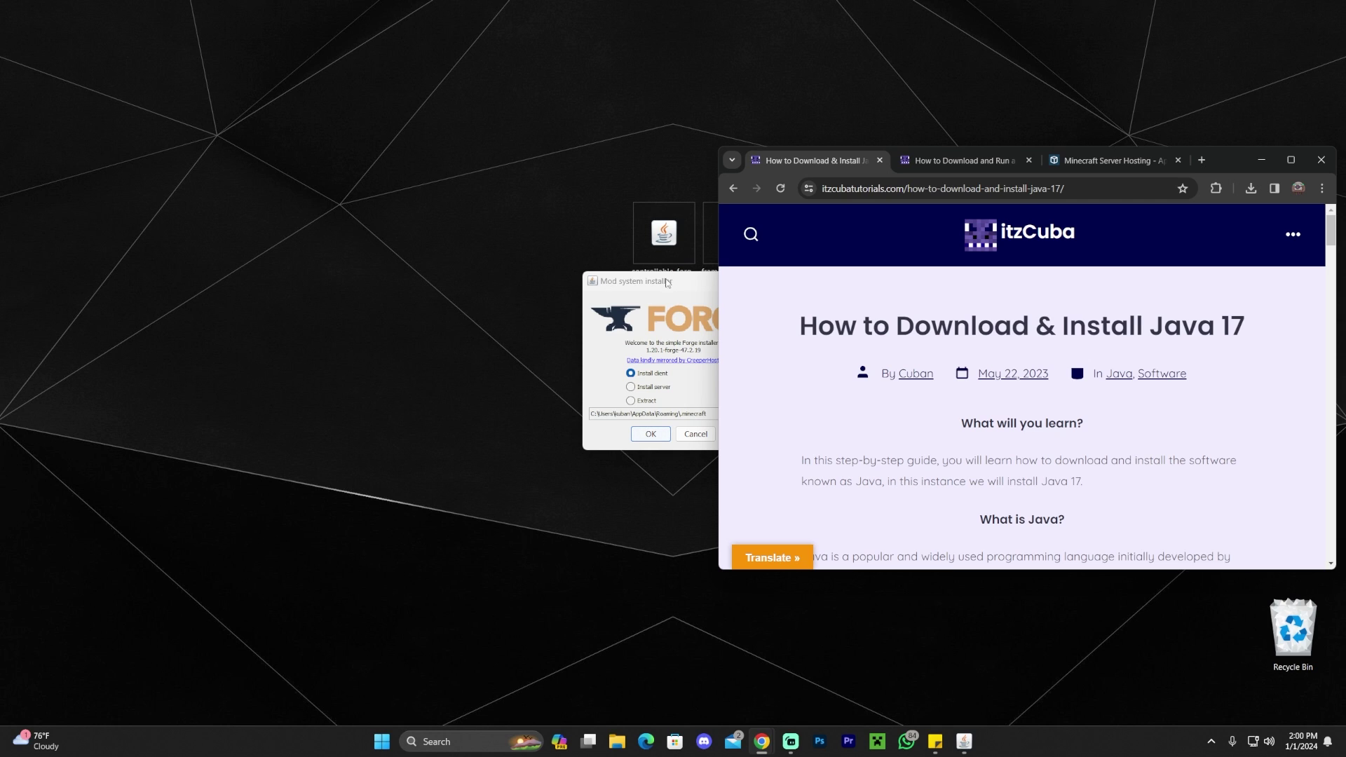
# Look through the Java 17 and Jarfix guides, then bring the Forge installer to the front.
pyautogui.scroll(-15, 1086, 318)
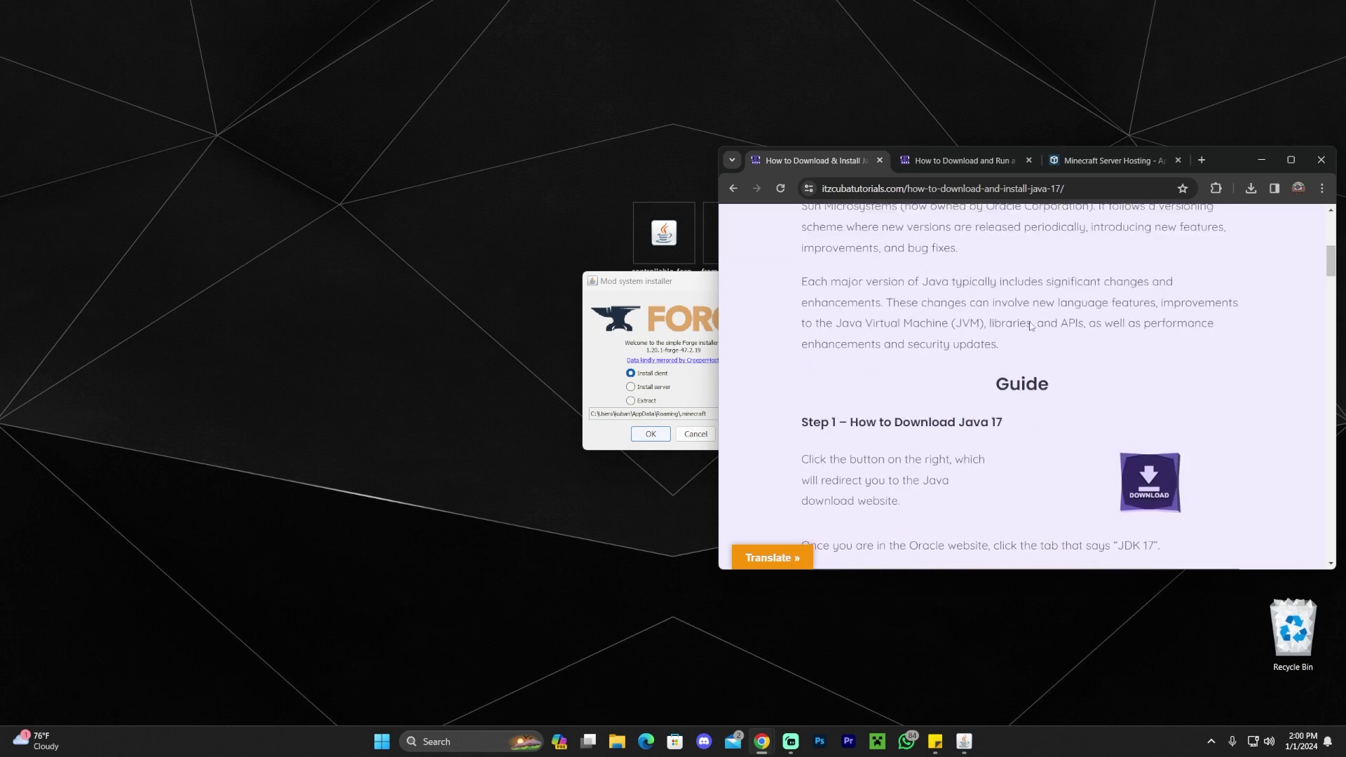
pyautogui.scroll(-2, 1099, 314)
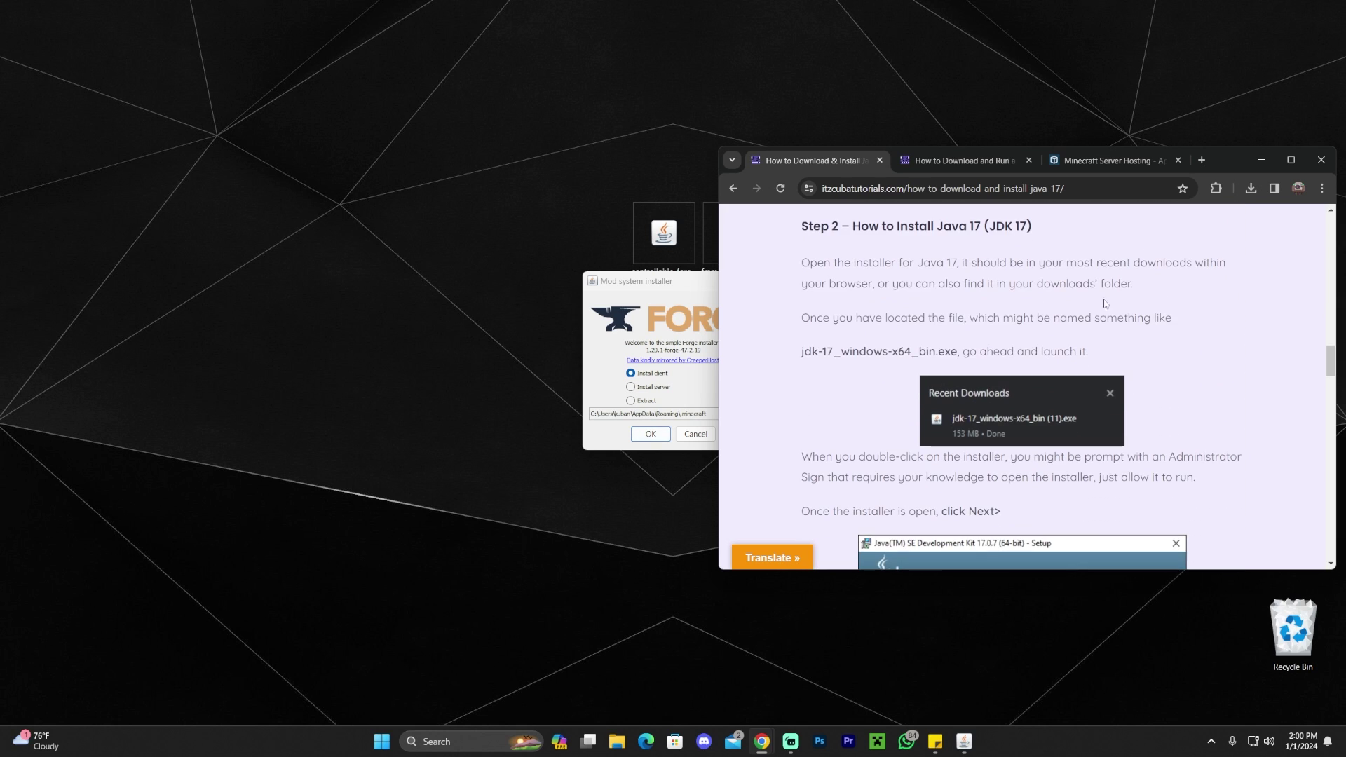
pyautogui.scroll(8, 1038, 257)
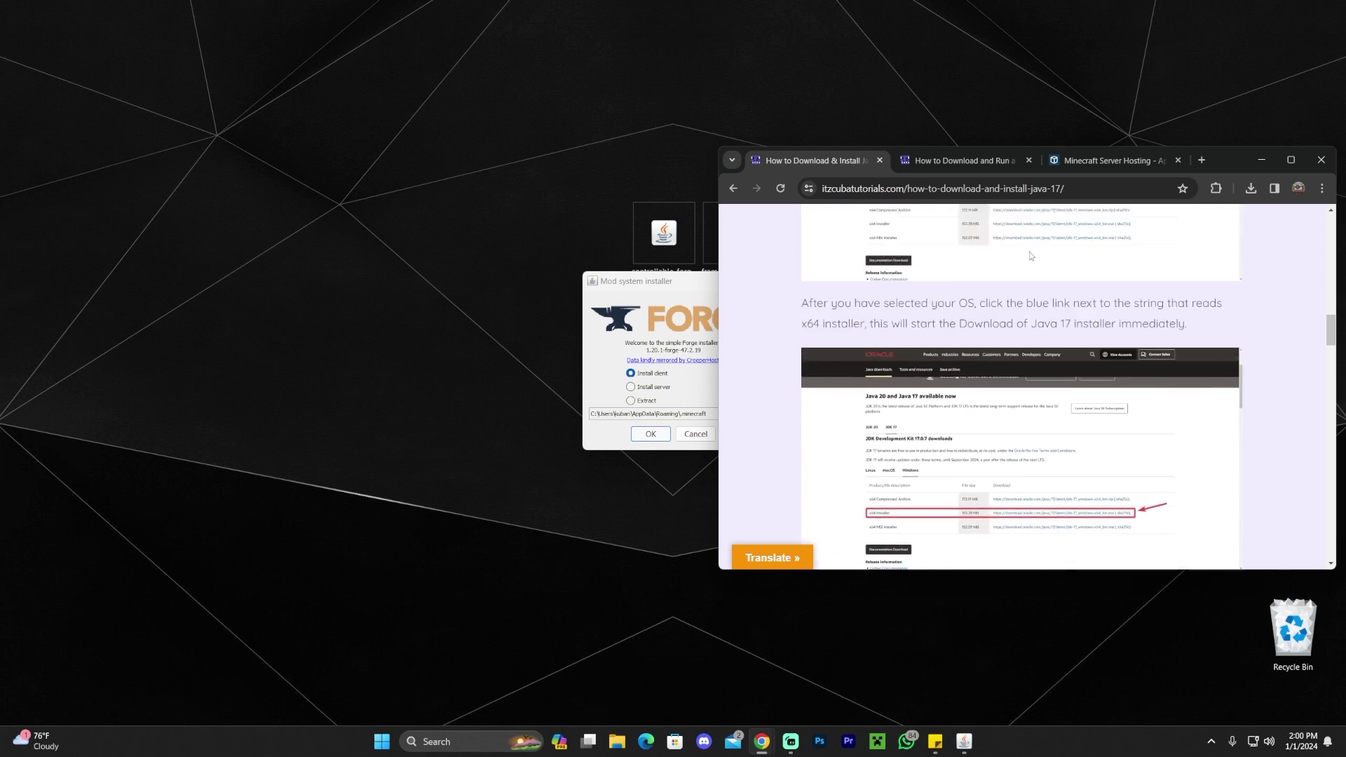
pyautogui.click(961, 160)
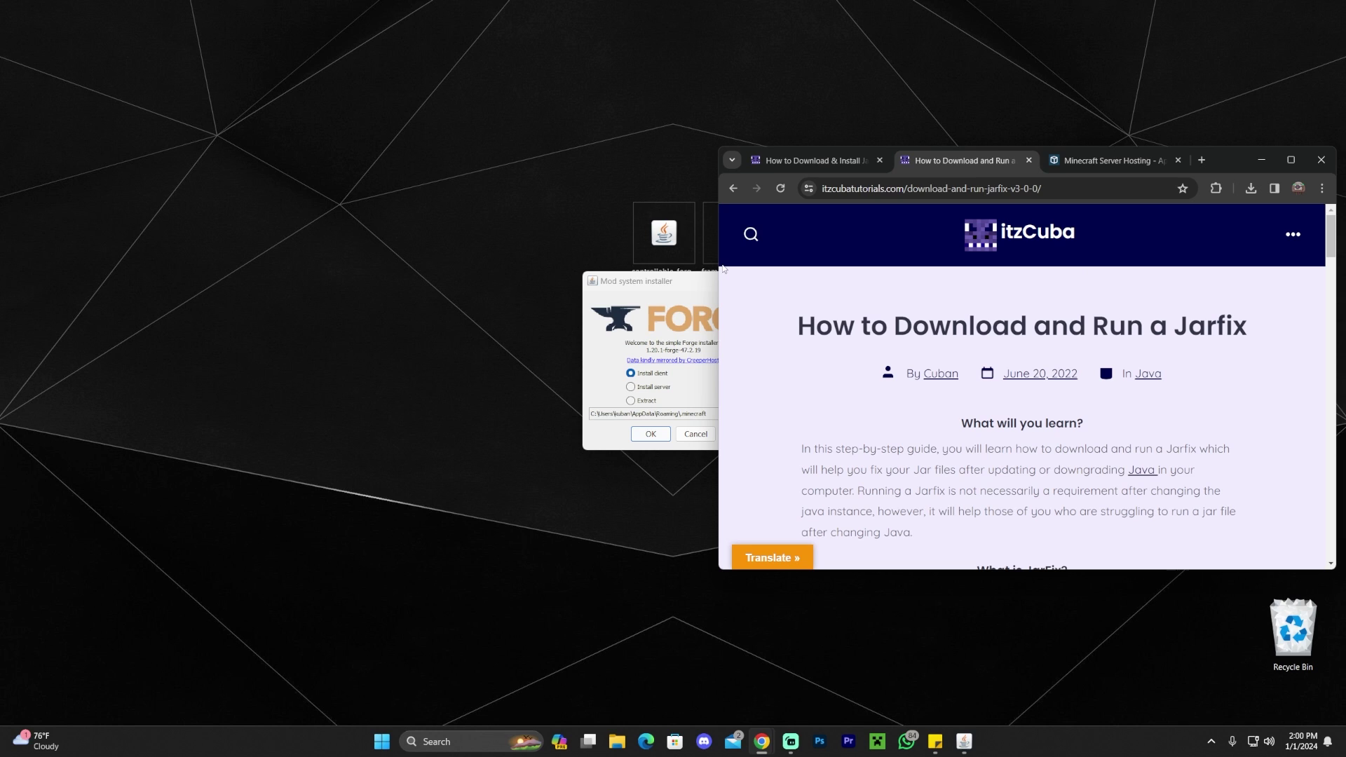
pyautogui.click(813, 161)
pyautogui.scroll(1, 1038, 268)
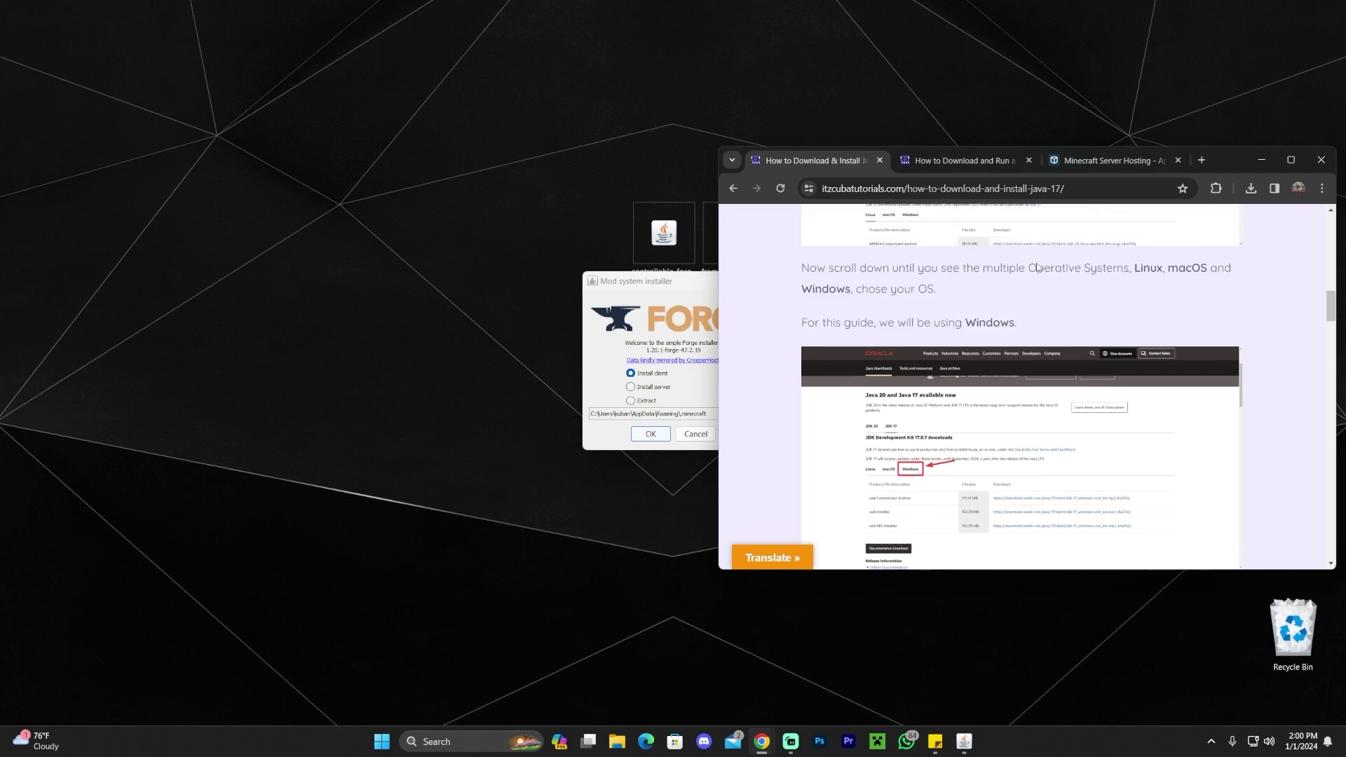
pyautogui.click(961, 161)
pyautogui.scroll(-7, 961, 298)
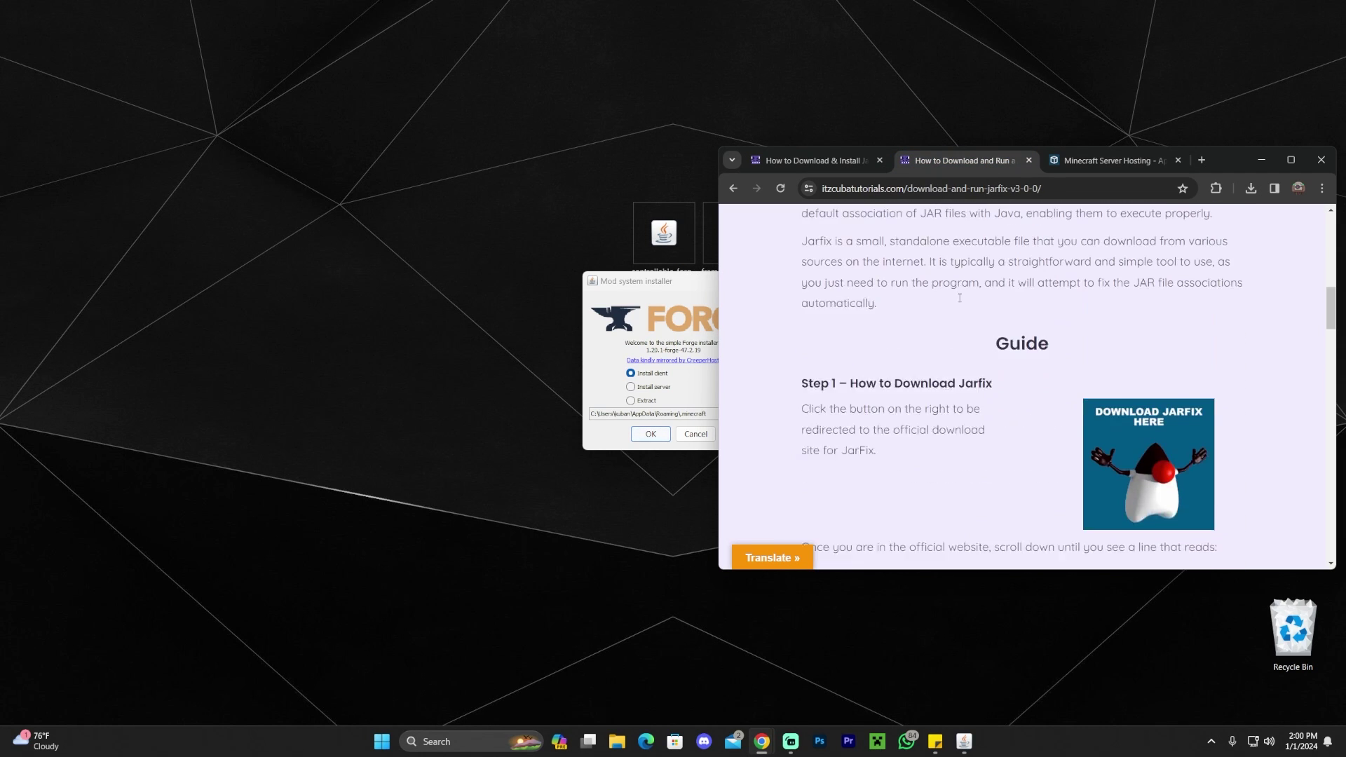
pyautogui.scroll(1, 960, 298)
pyautogui.click(865, 166)
pyautogui.scroll(4, 1145, 317)
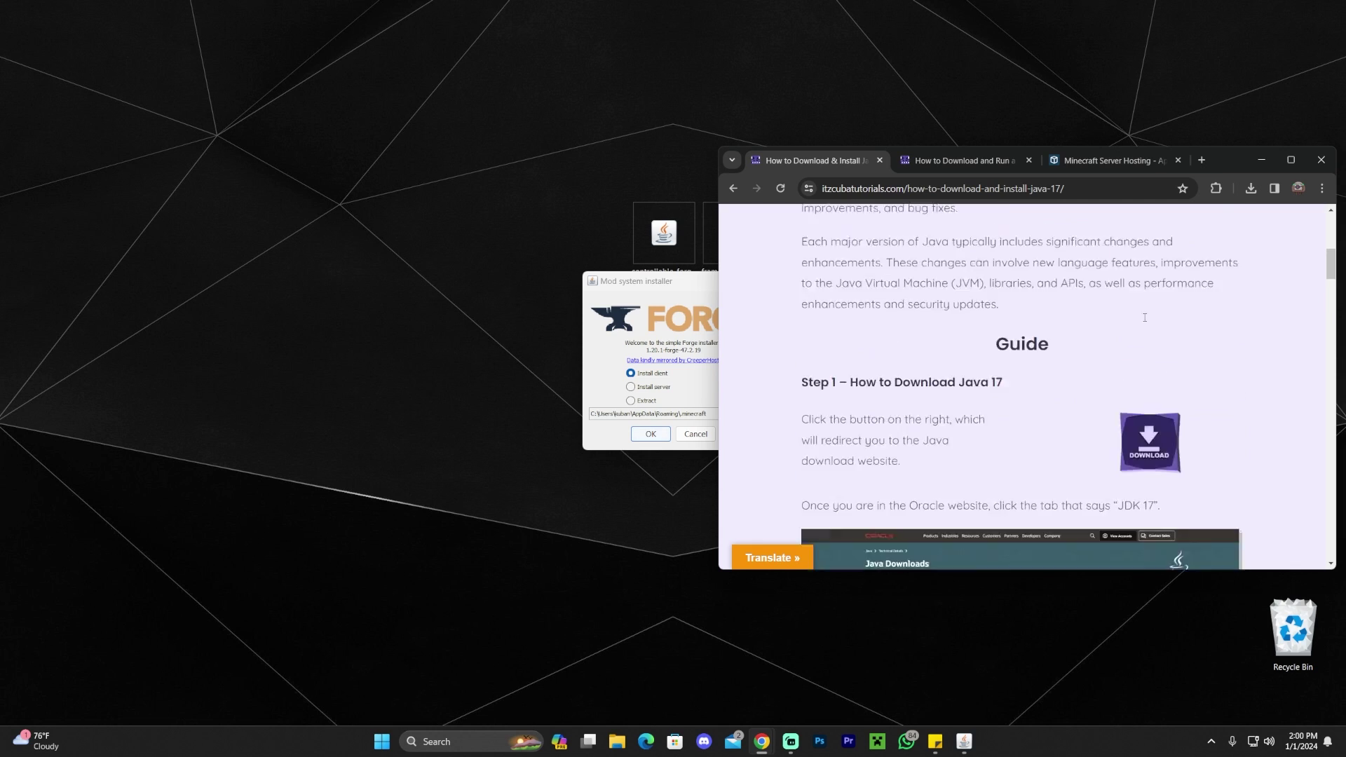
pyautogui.scroll(8, 1145, 318)
pyautogui.click(676, 296)
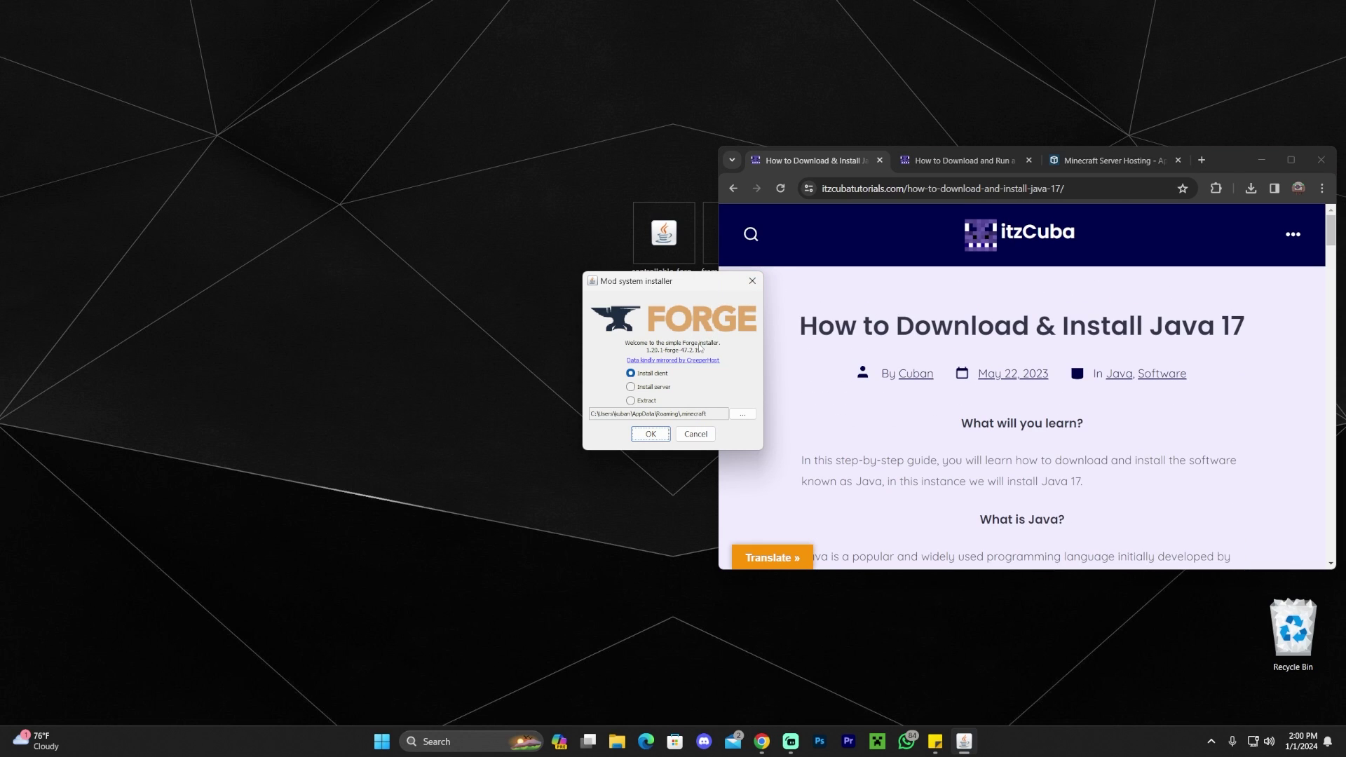
# Check the Jarfix guide, minimize the browser, and install the Forge 1.20.1-47.2.19 client into .minecraft.
pyautogui.click(1072, 303)
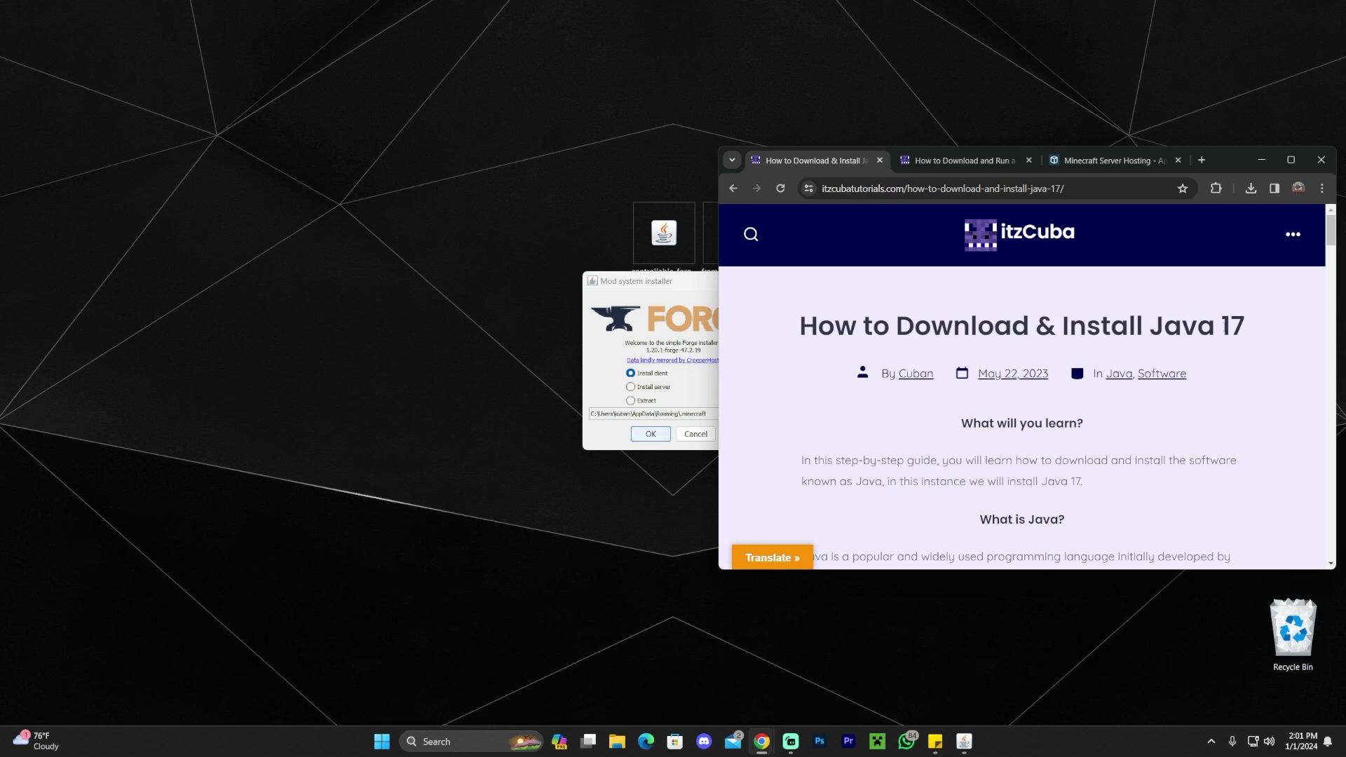
pyautogui.click(957, 162)
pyautogui.scroll(10, 1111, 326)
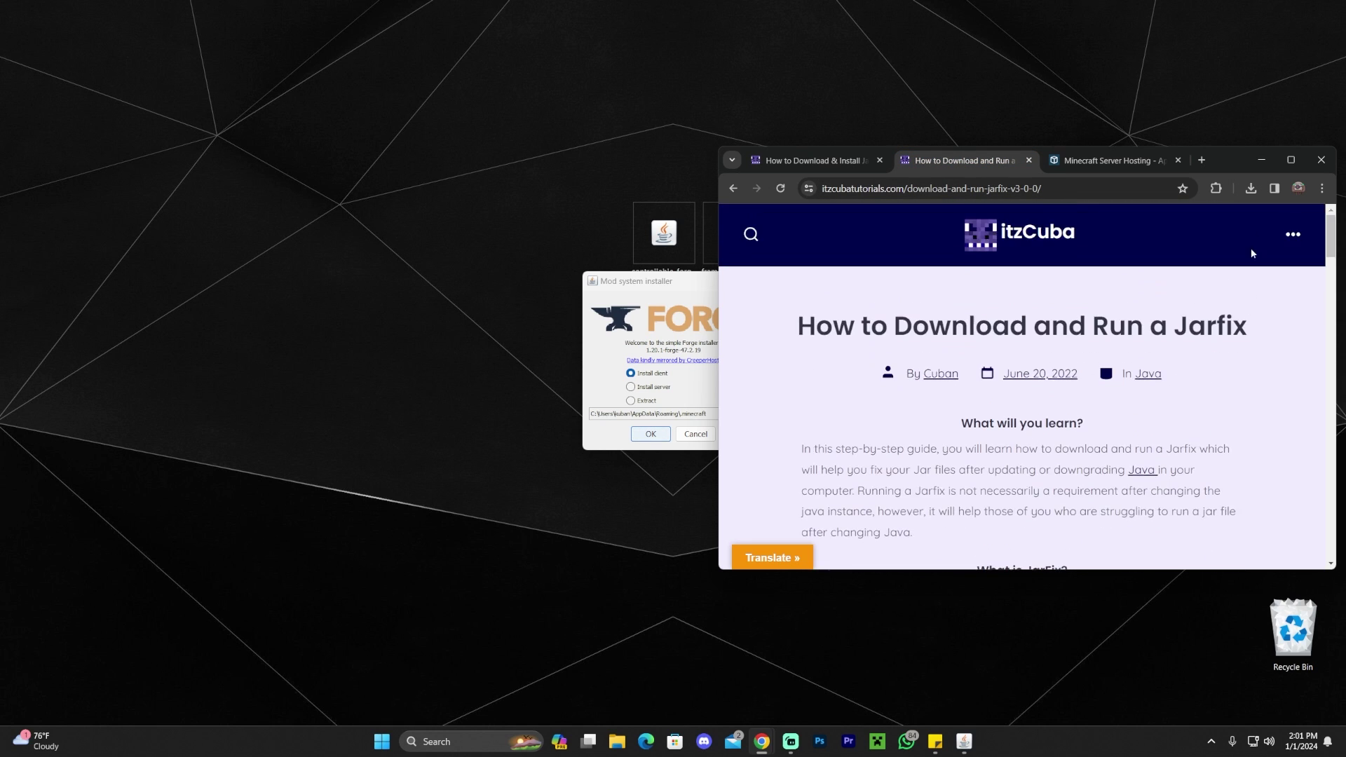
pyautogui.click(1263, 162)
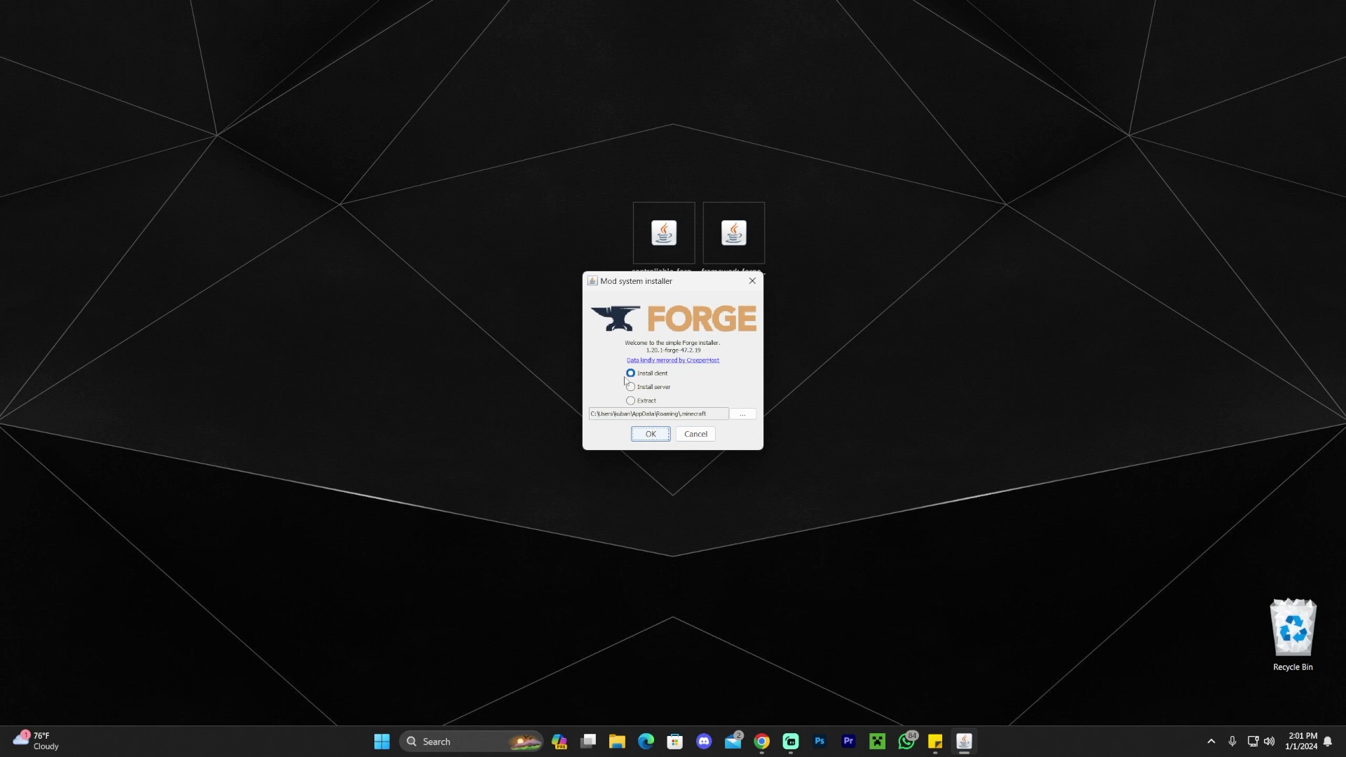
pyautogui.click(651, 434)
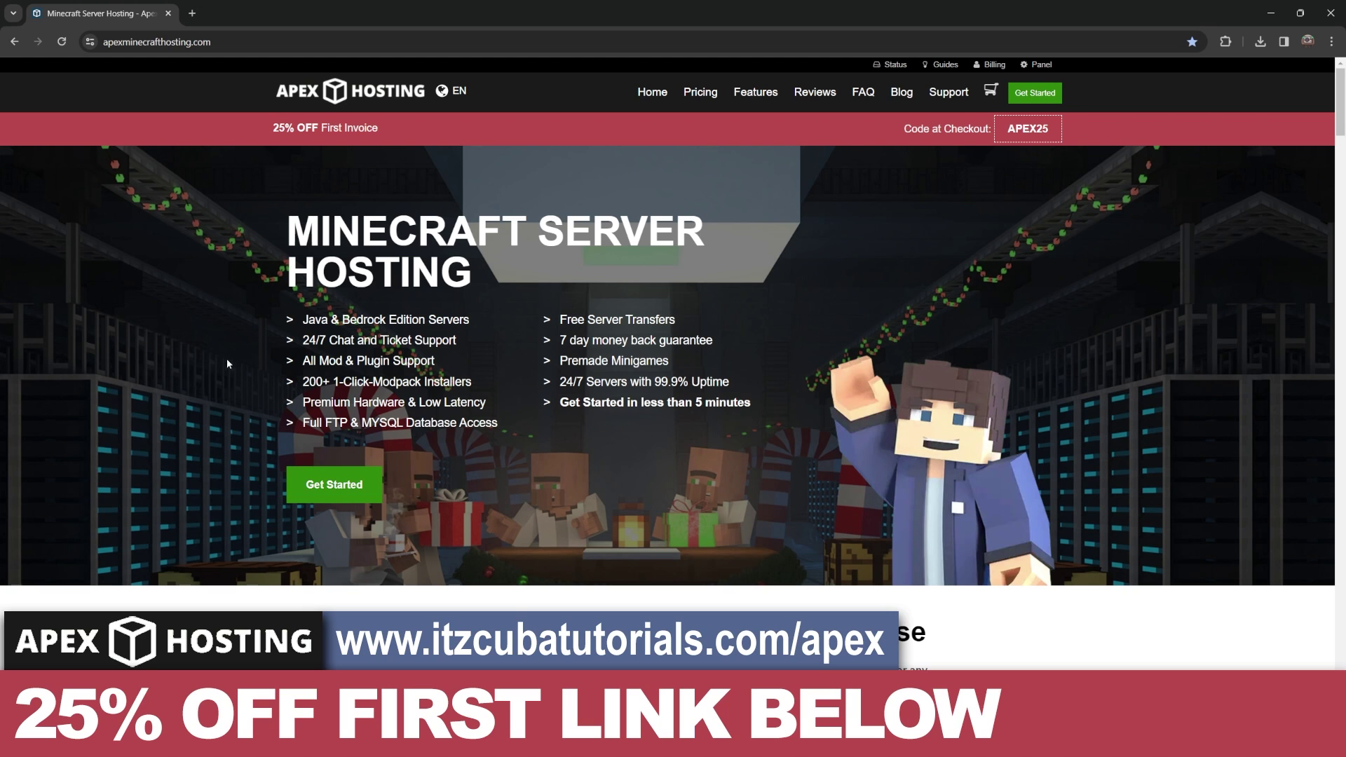
pyautogui.scroll(-7, 531, 361)
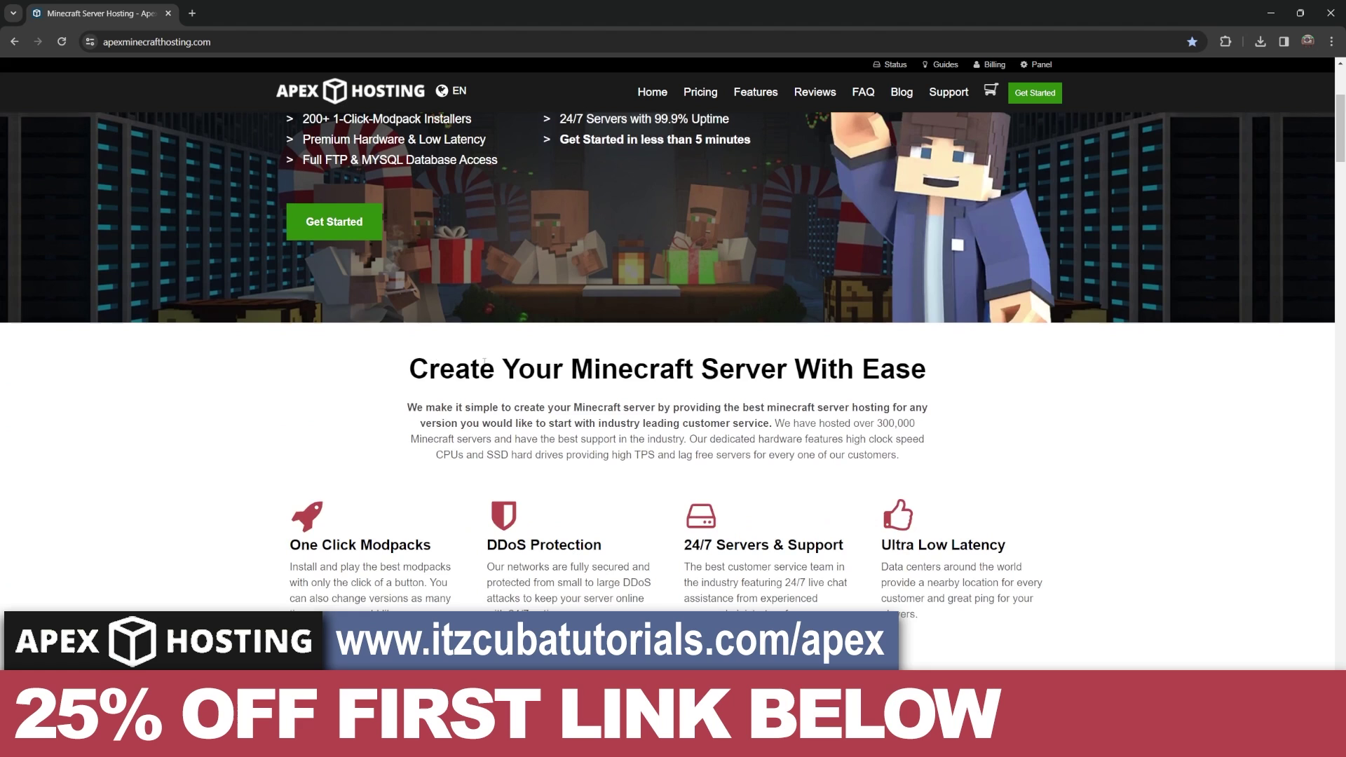
pyautogui.scroll(6, 532, 361)
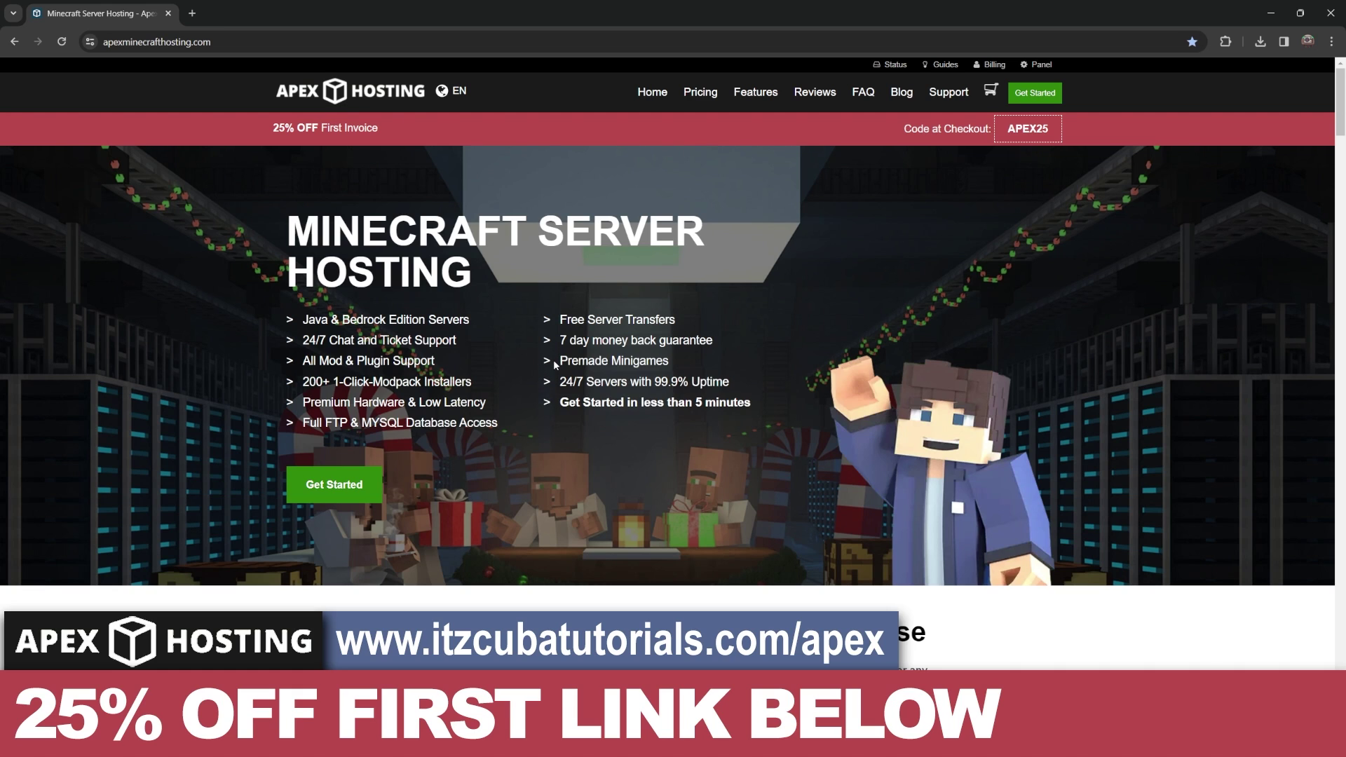
pyautogui.scroll(-3, 553, 359)
pyautogui.scroll(3, 540, 270)
pyautogui.scroll(-8, 1076, 275)
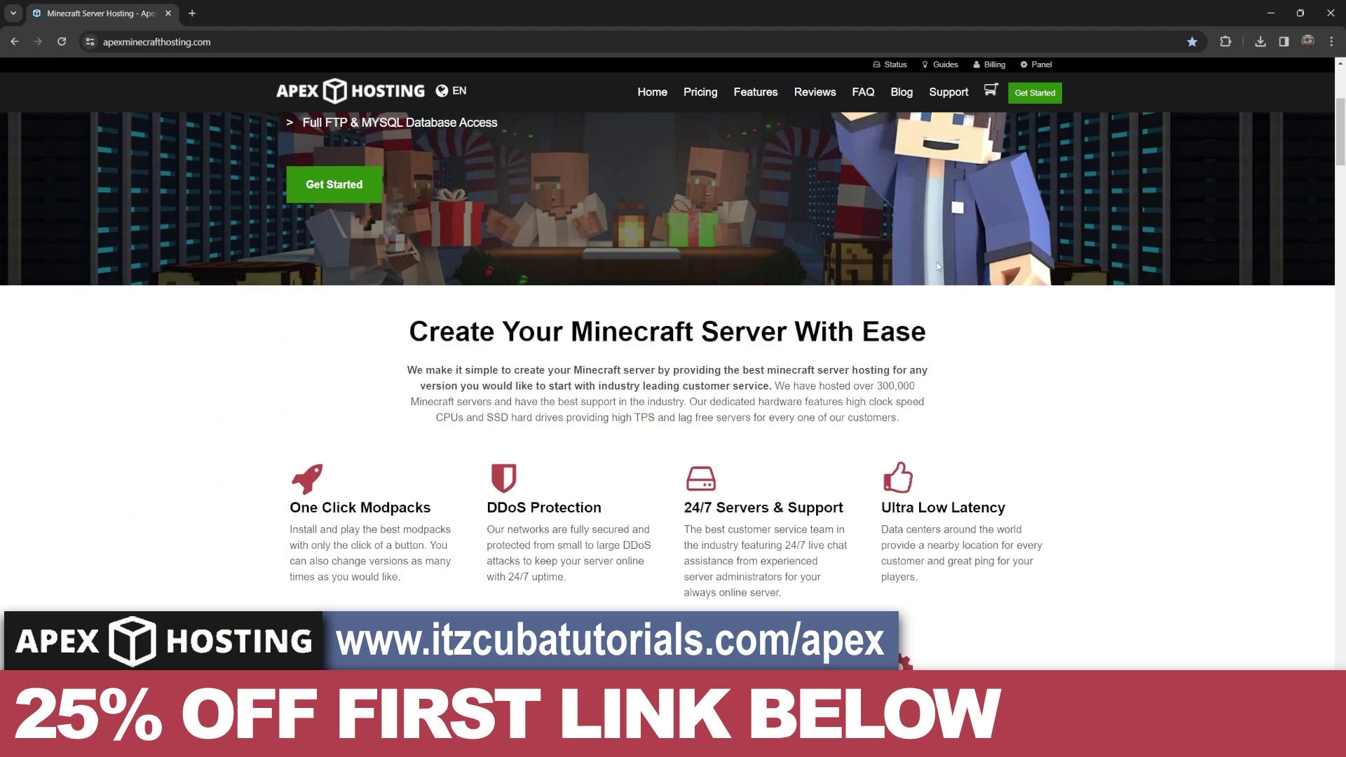
pyautogui.scroll(-5, 931, 261)
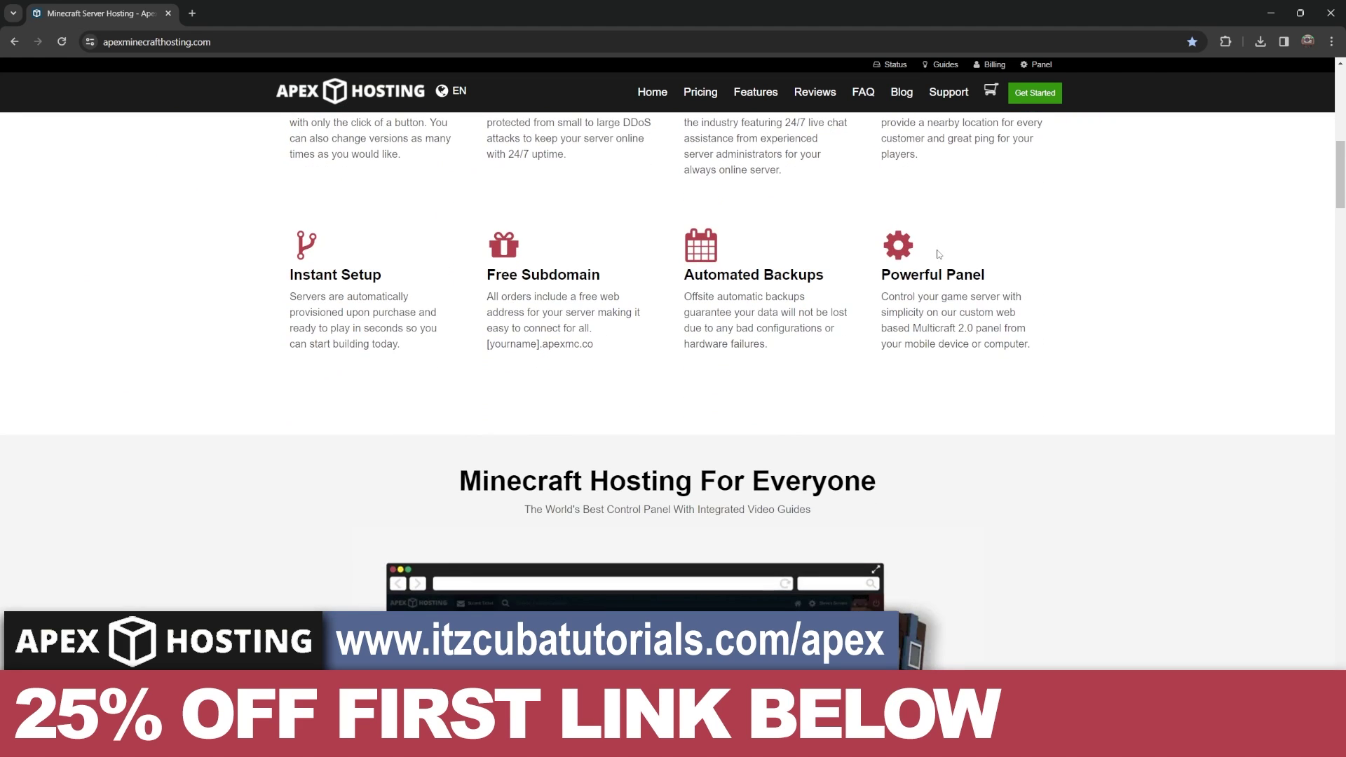
pyautogui.scroll(3, 912, 233)
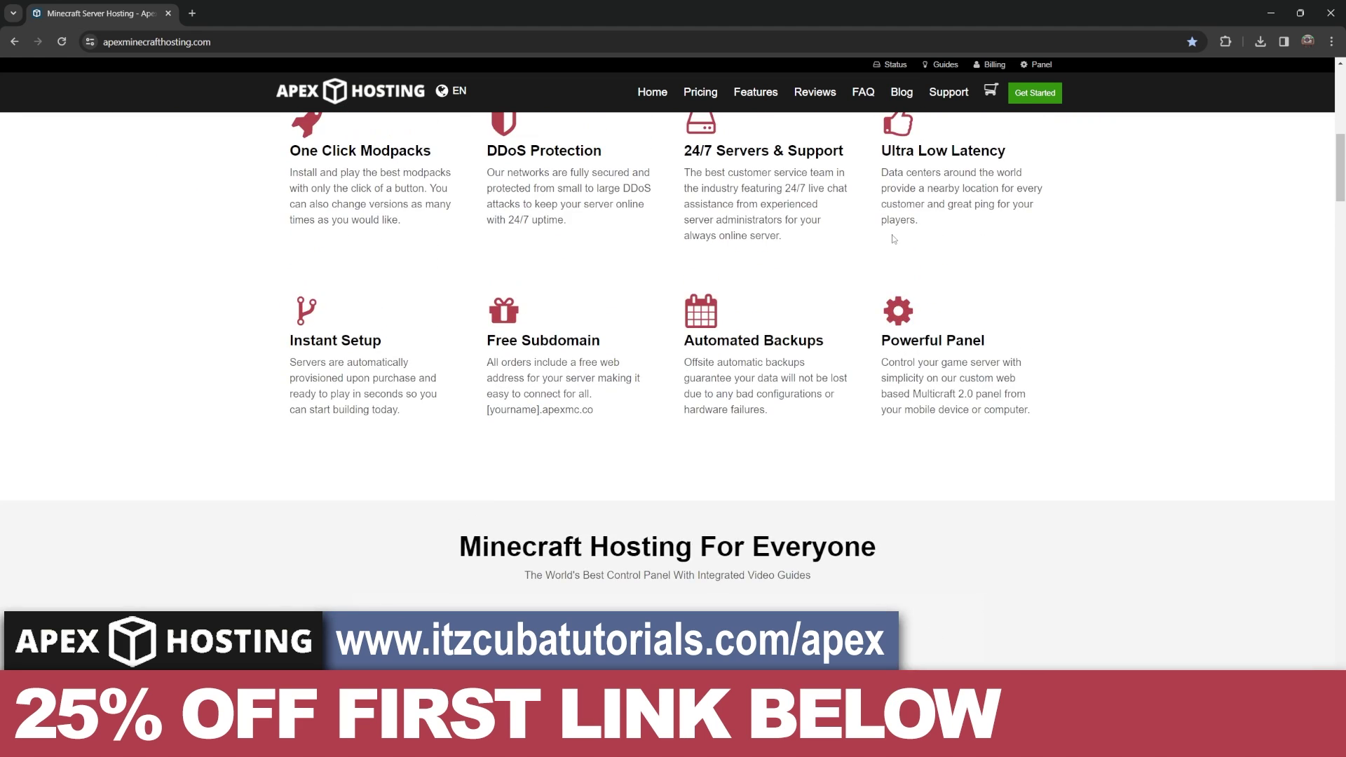
pyautogui.scroll(4, 890, 235)
pyautogui.scroll(-2, 890, 234)
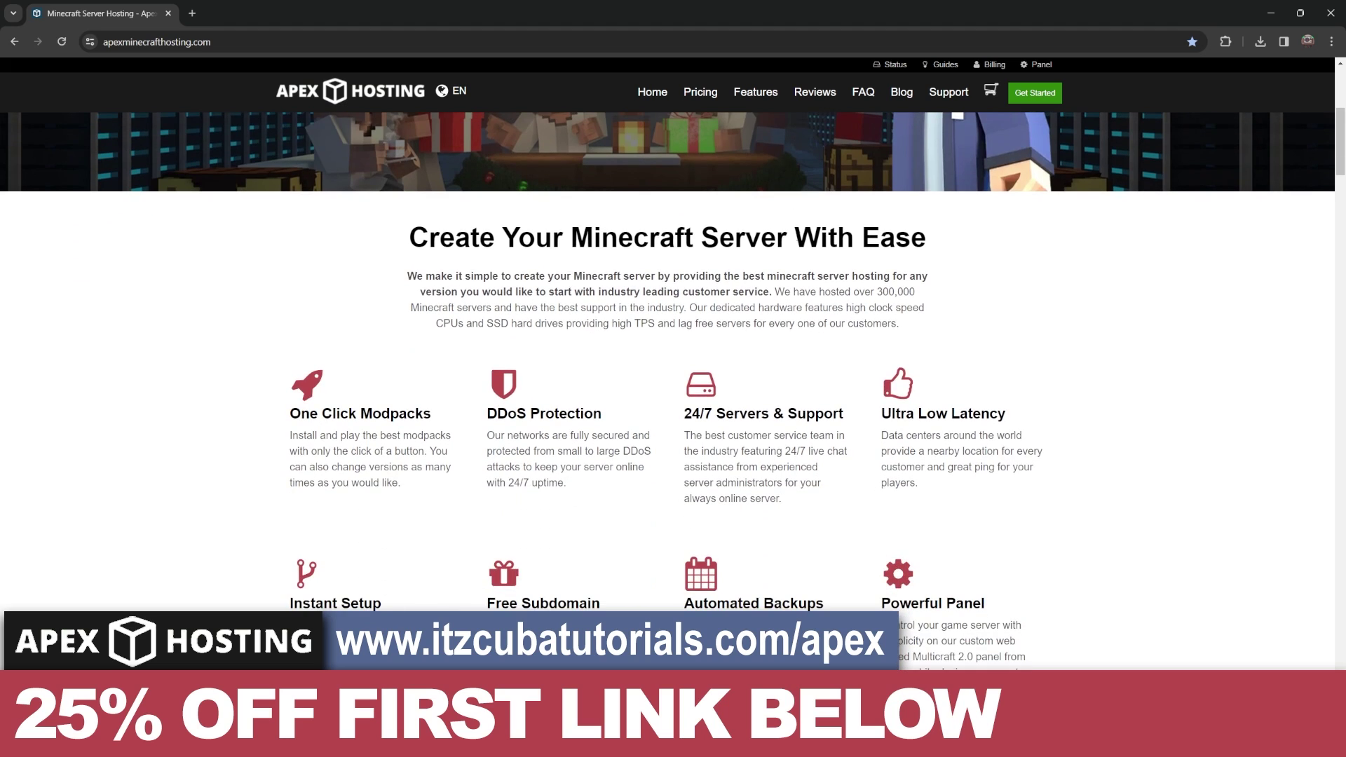
pyautogui.scroll(-2, 805, 238)
pyautogui.scroll(-1, 808, 237)
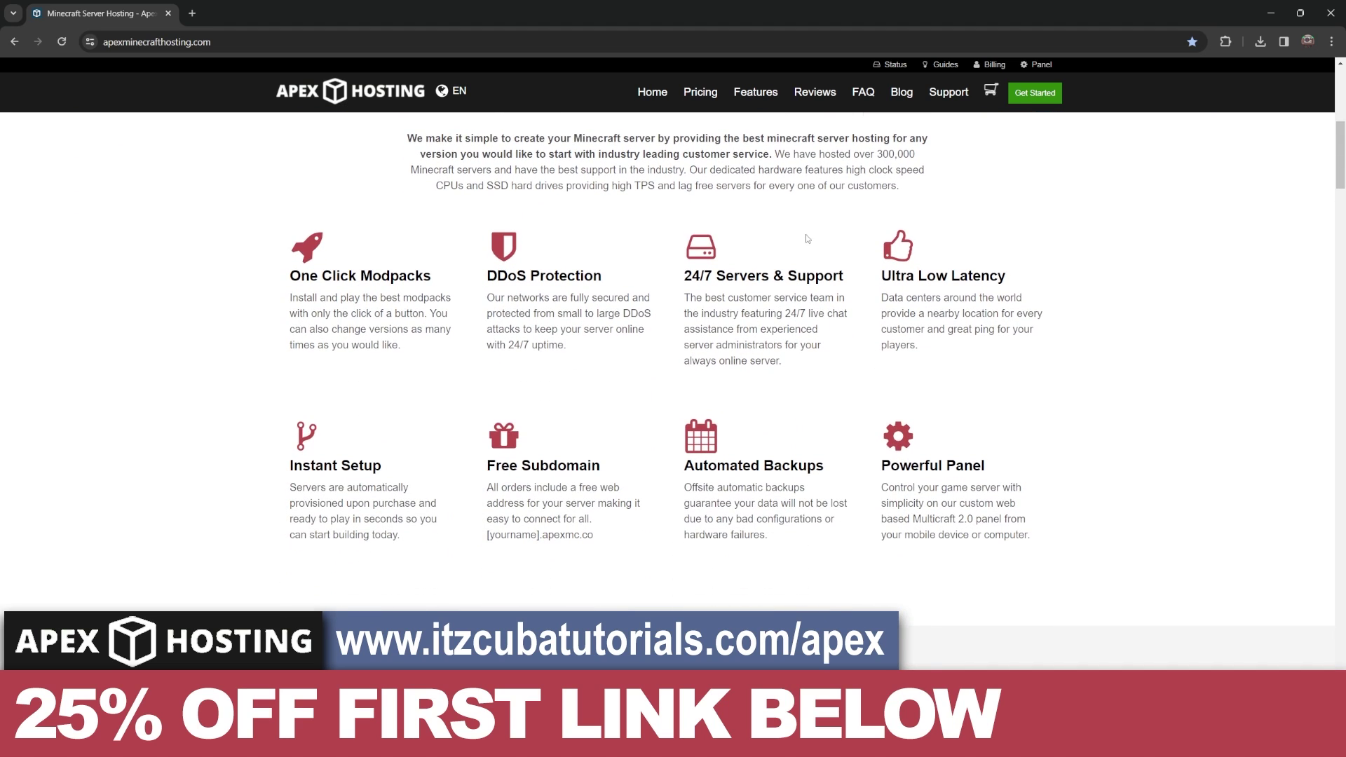
pyautogui.scroll(-4, 792, 244)
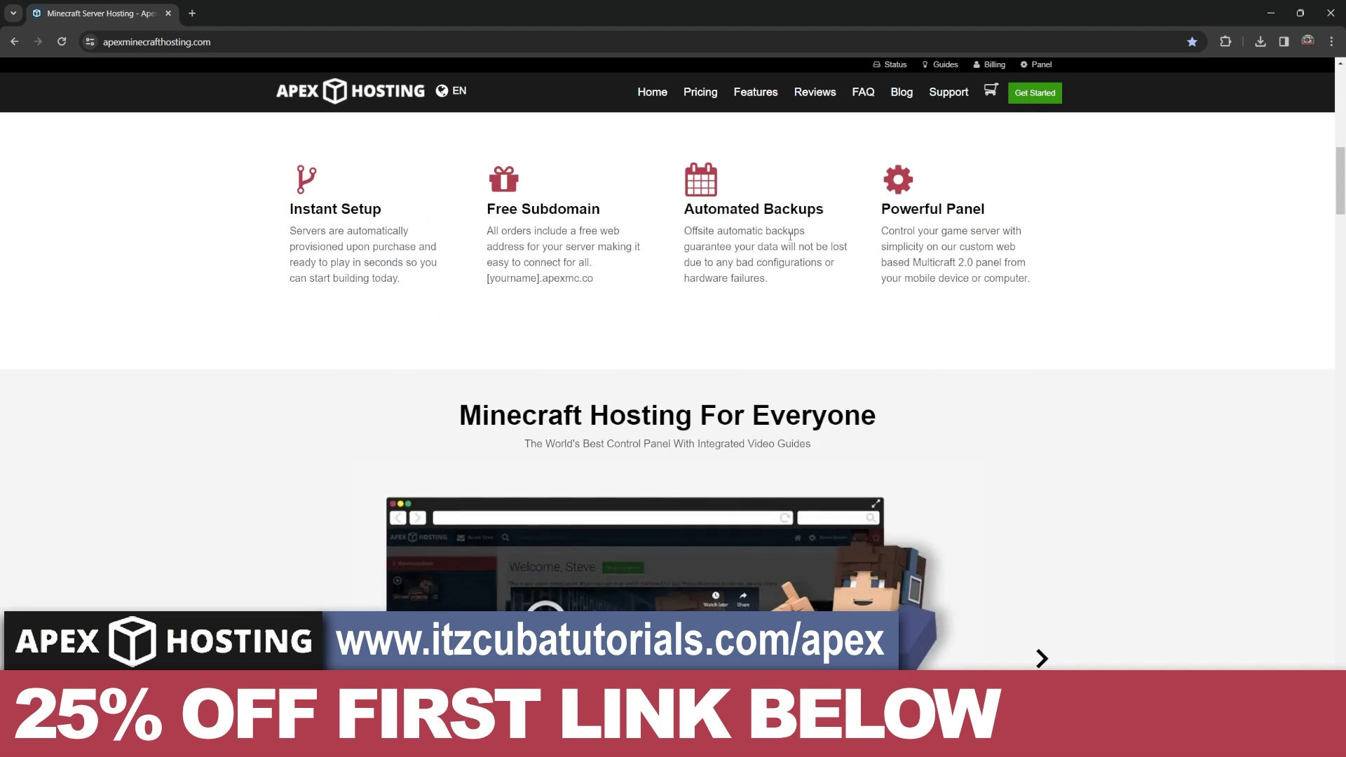
pyautogui.scroll(-5, 826, 240)
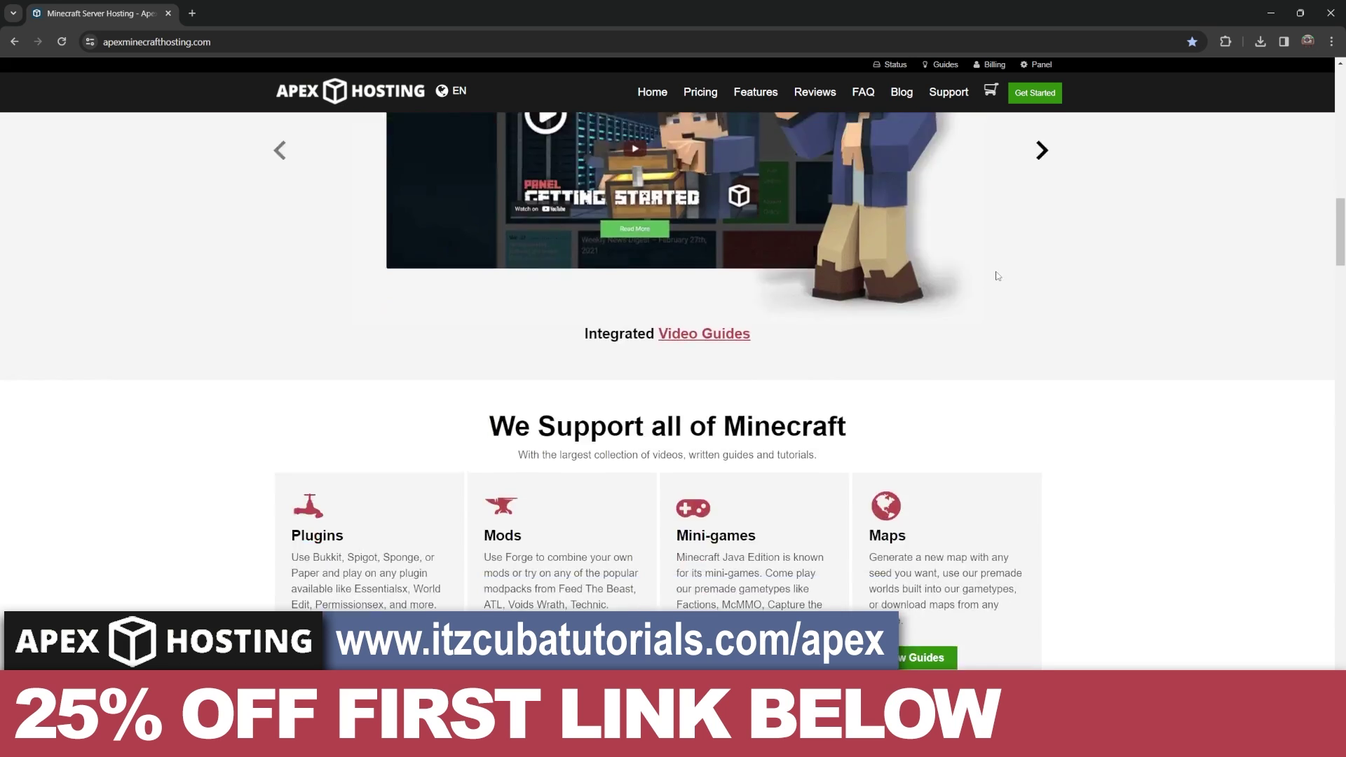
pyautogui.scroll(15, 902, 252)
pyautogui.scroll(-3, 747, 245)
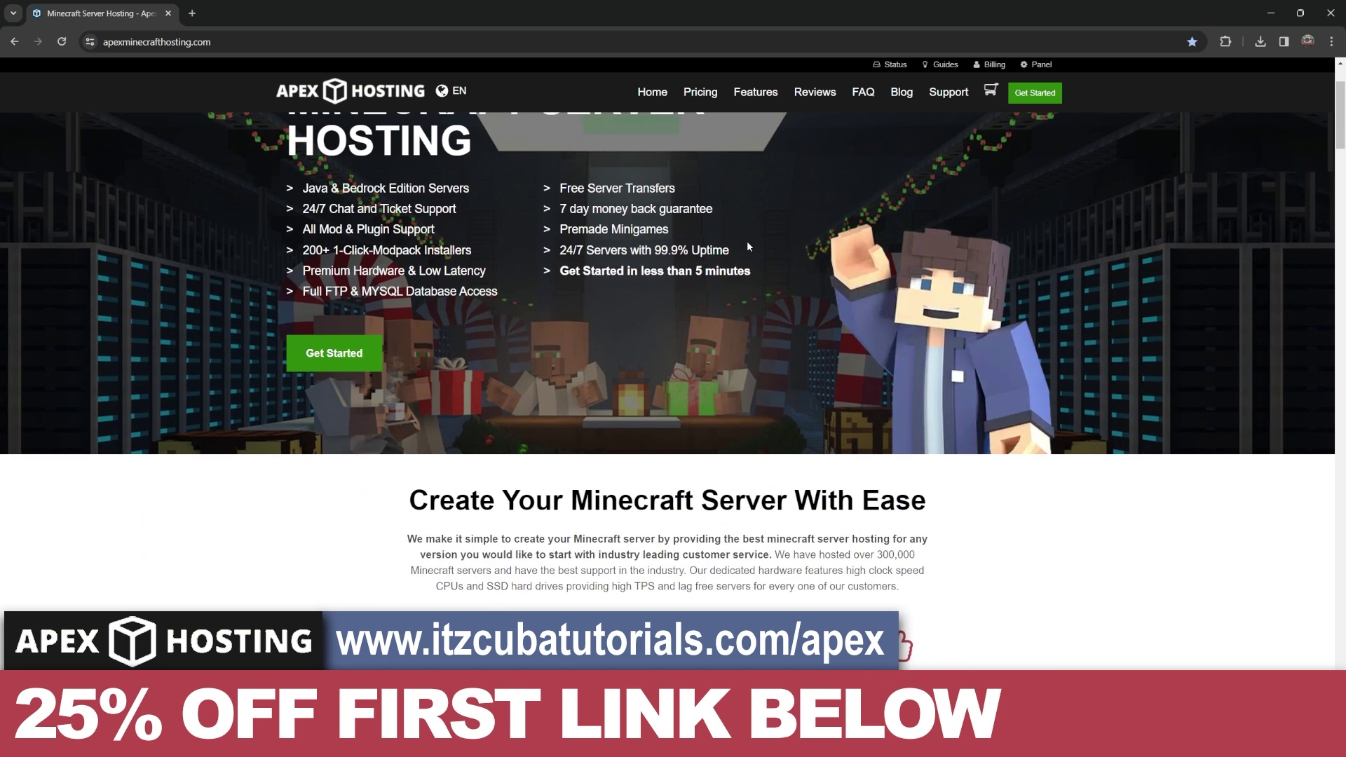